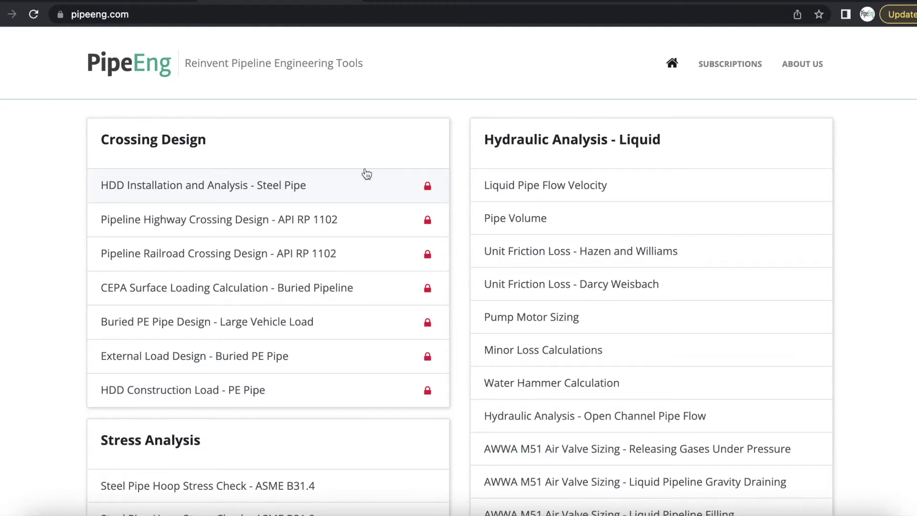
Step: Open the HDD Installation and Analysis - Steel Pipe tool and view its HDD profile chart
left_click(245, 187)
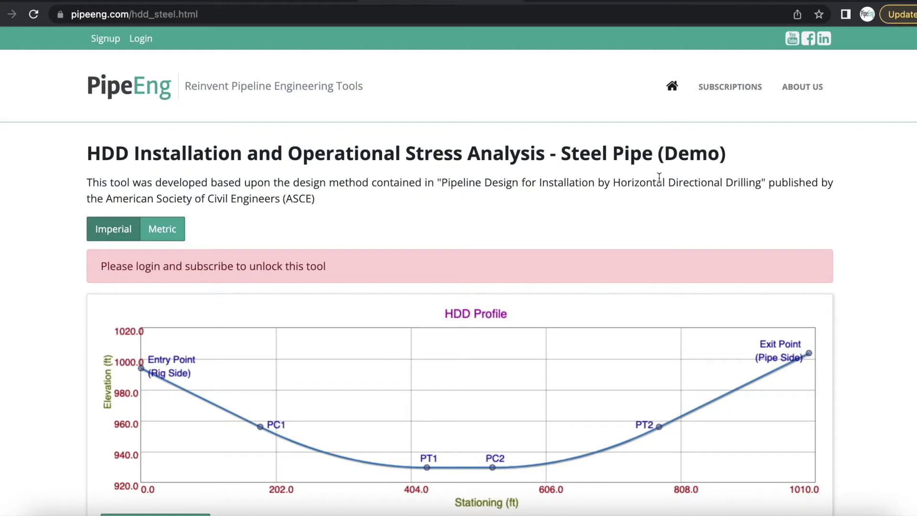
scroll(884, 246, "down", 1)
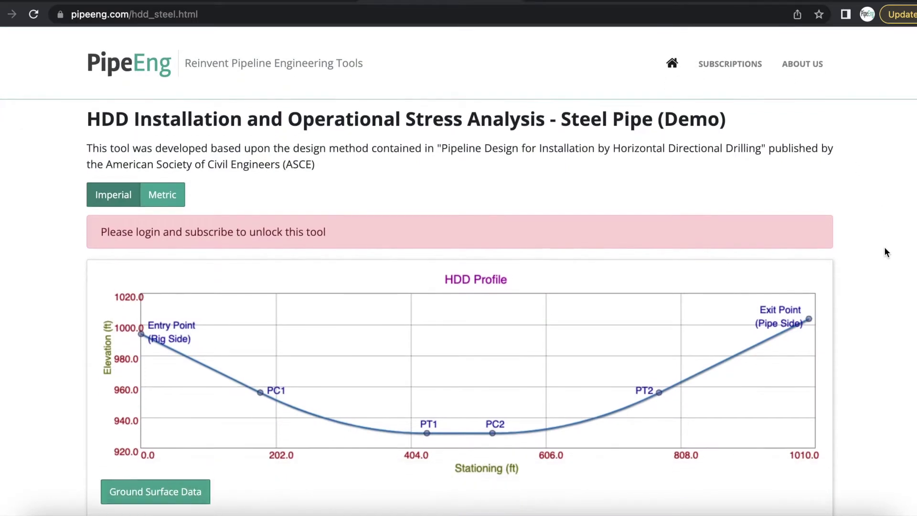
scroll(885, 250, "down", 2)
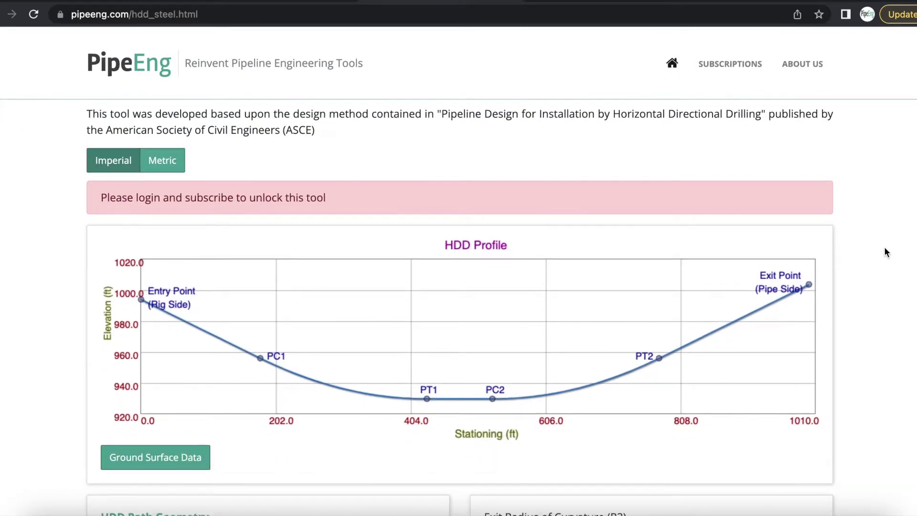
scroll(884, 249, "up", 1)
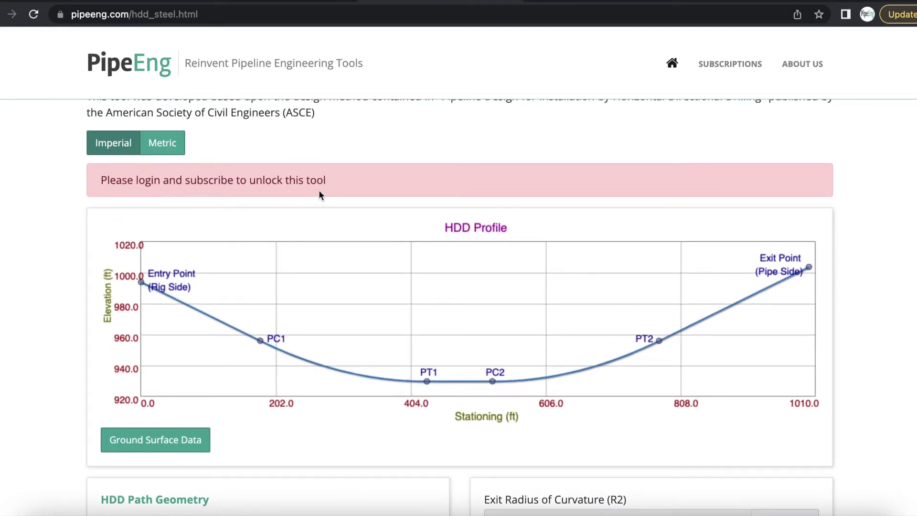
scroll(361, 198, "down", 2)
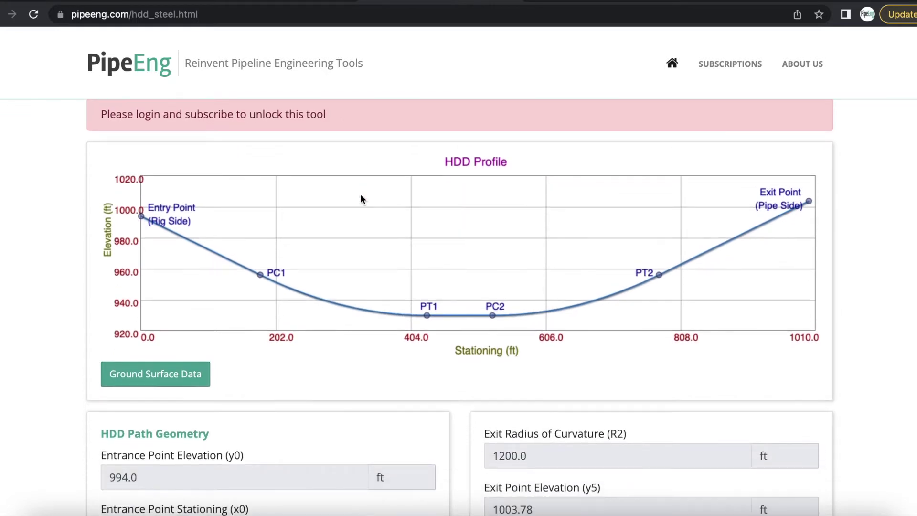
scroll(811, 264, "down", 1)
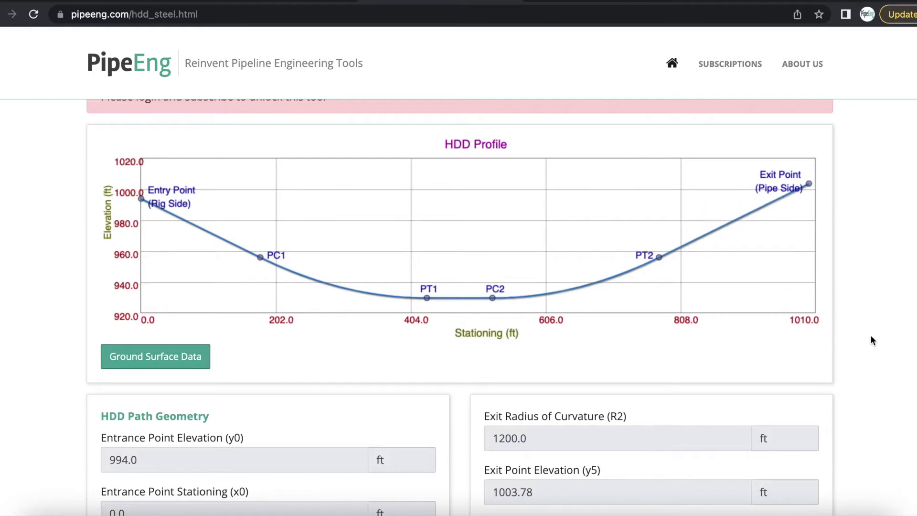
scroll(865, 353, "down", 1)
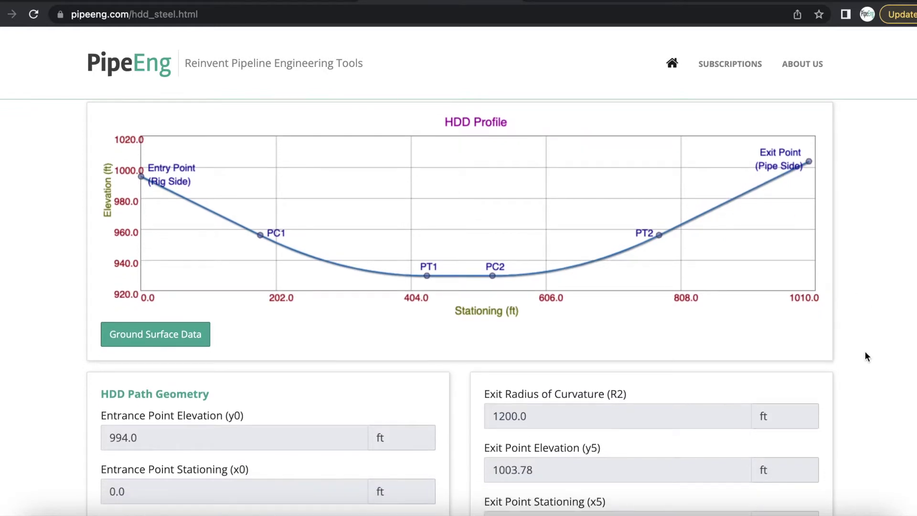
Step: Review the HDD path geometry inputs, section lengths and design parameters of the demo steel pipe crossing
scroll(864, 352, "down", 8)
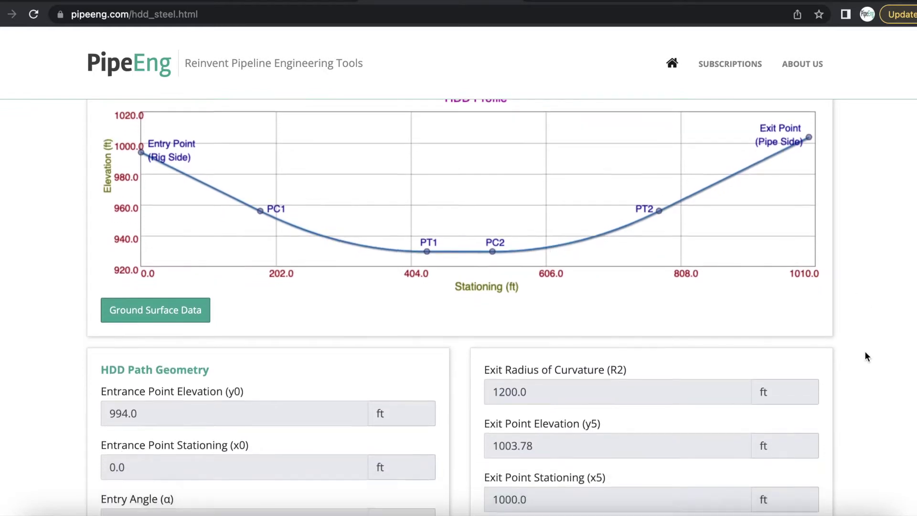
scroll(866, 356, "down", 2)
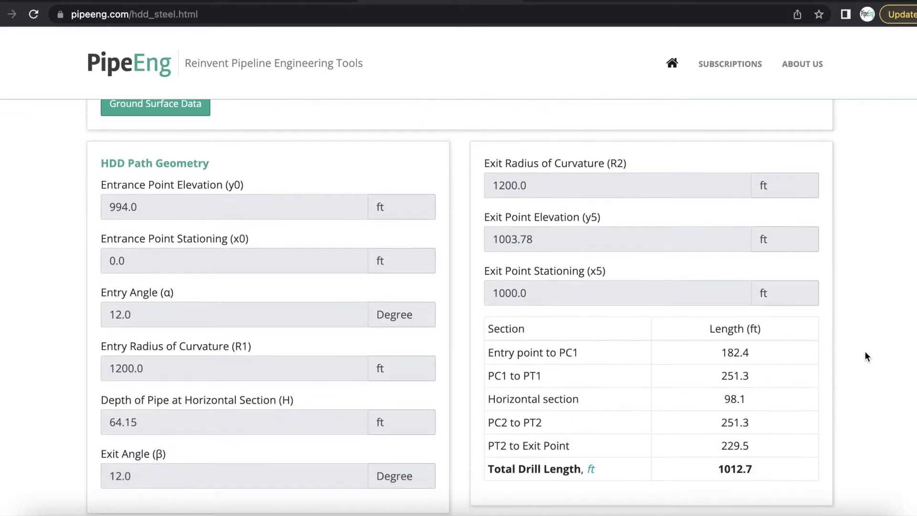
scroll(798, 399, "down", 2)
scroll(798, 394, "up", 1)
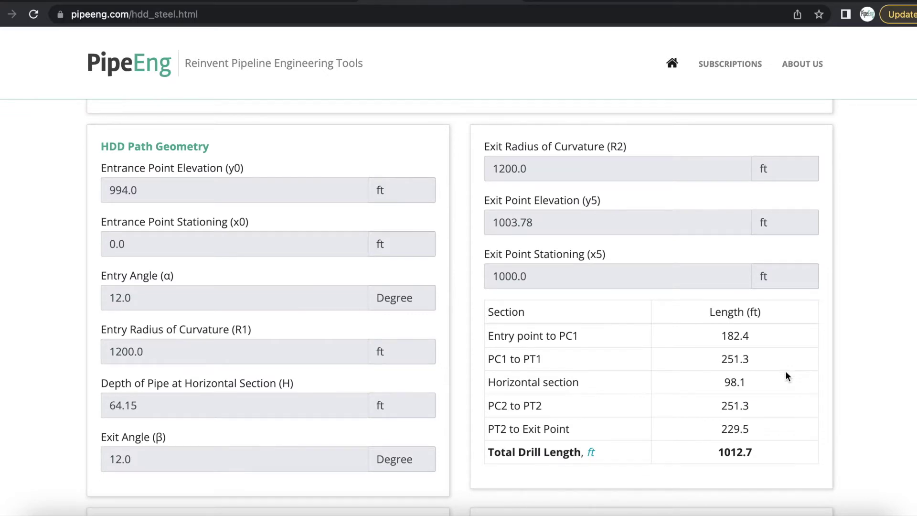
scroll(785, 372, "down", 10)
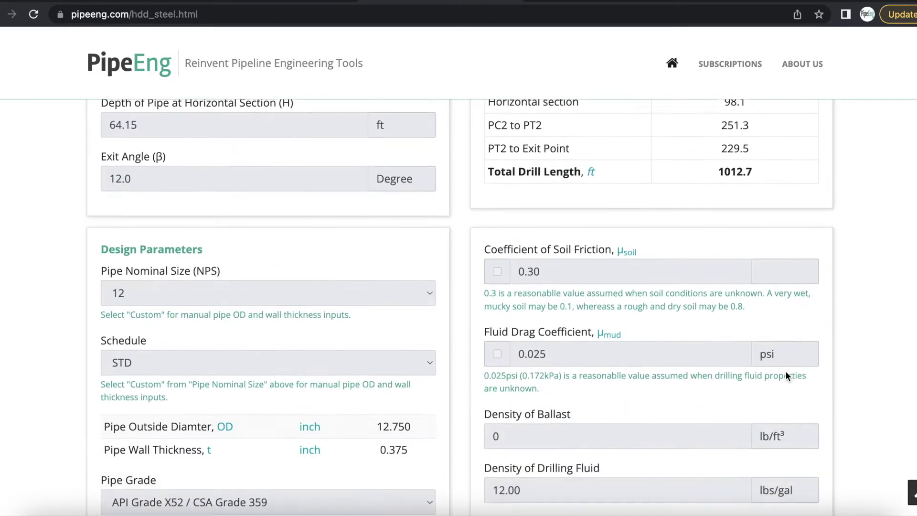
scroll(786, 374, "down", 1)
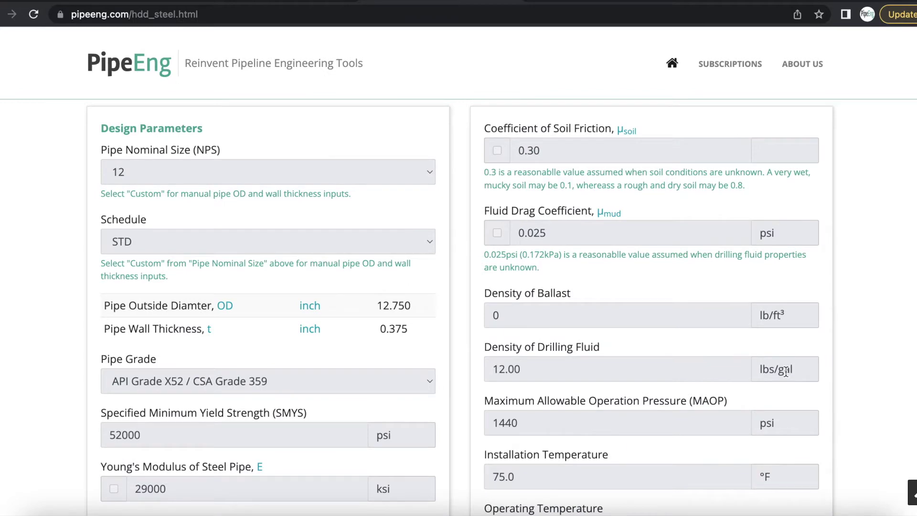
scroll(901, 320, "down", 5)
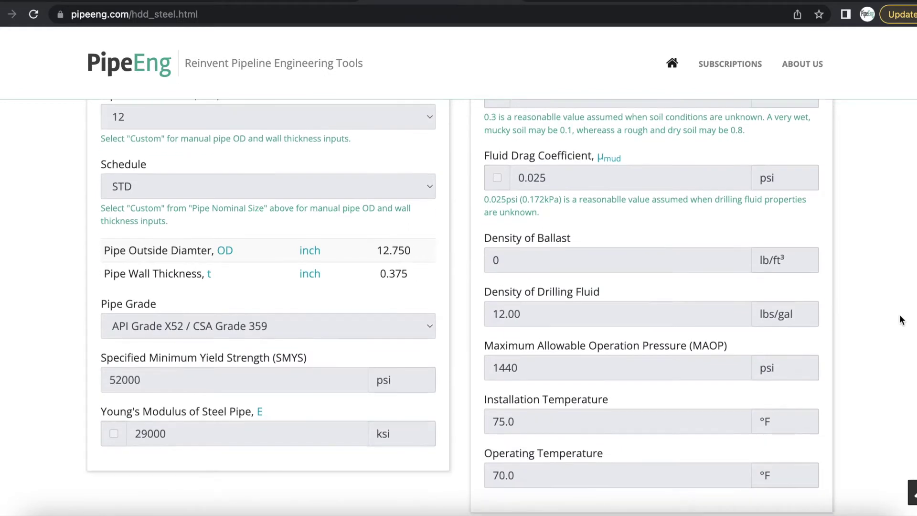
Step: Examine the results tables for operational stresses, pullback loads, and installation loads and stresses
scroll(901, 320, "down", 7)
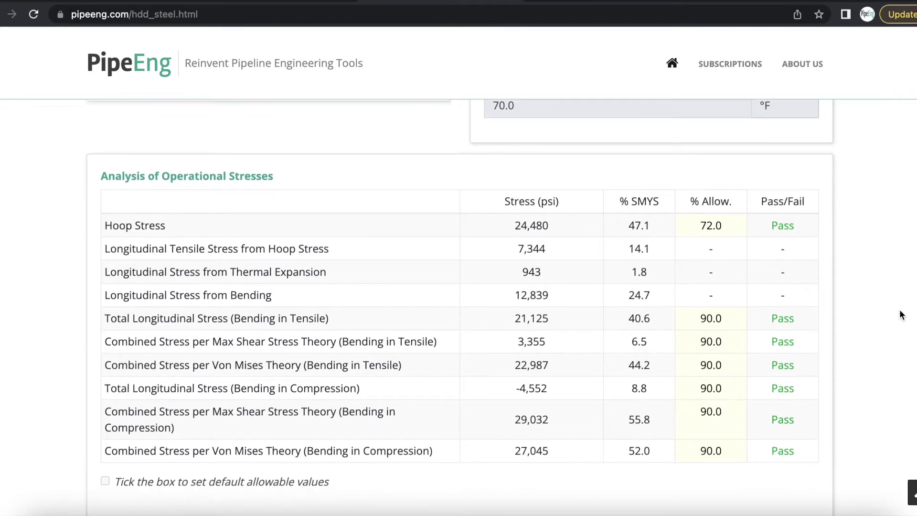
scroll(901, 315, "down", 1)
scroll(902, 316, "down", 1)
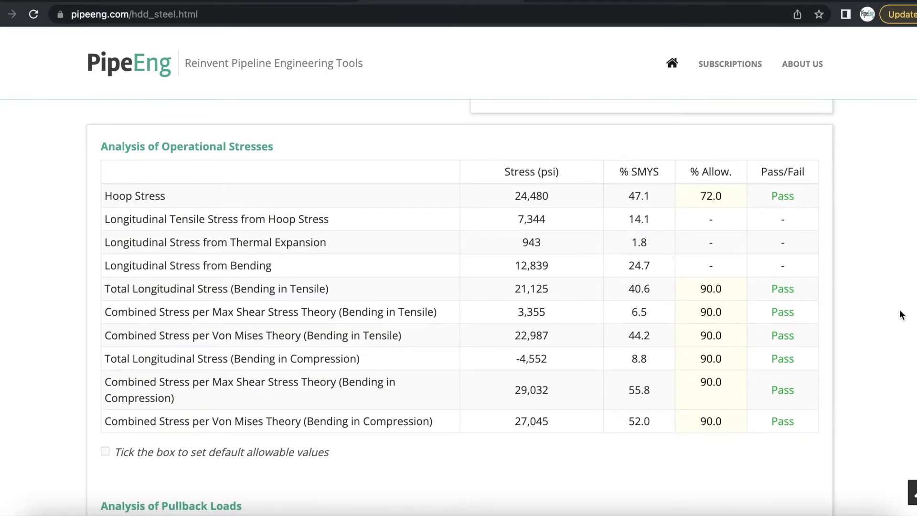
scroll(902, 315, "down", 7)
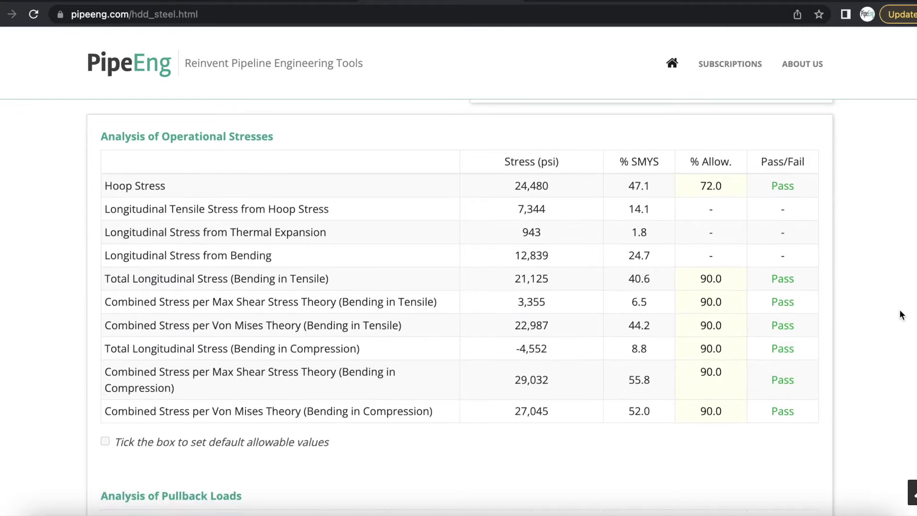
scroll(902, 315, "down", 3)
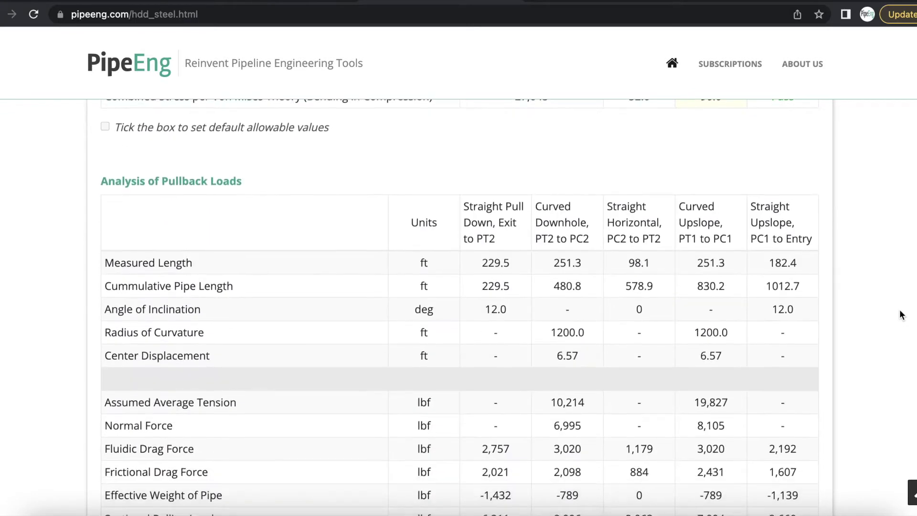
scroll(902, 316, "down", 1)
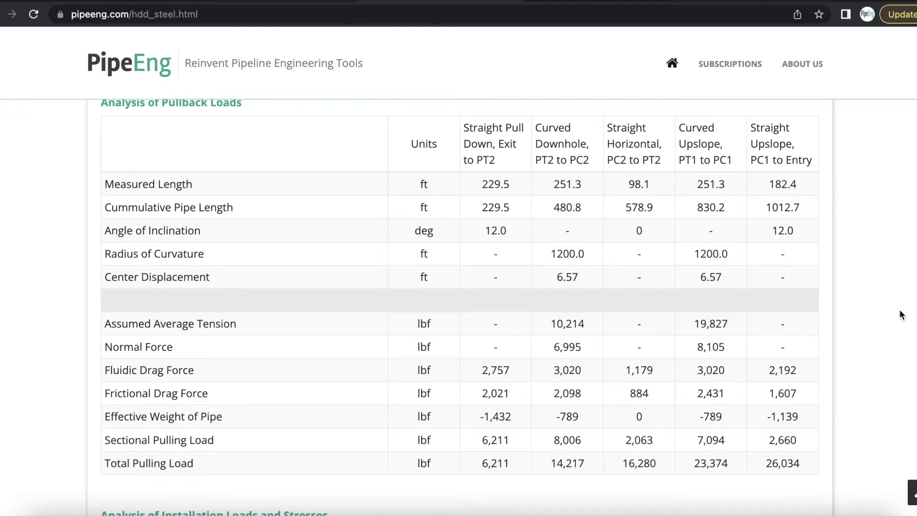
scroll(901, 316, "down", 6)
scroll(901, 315, "down", 4)
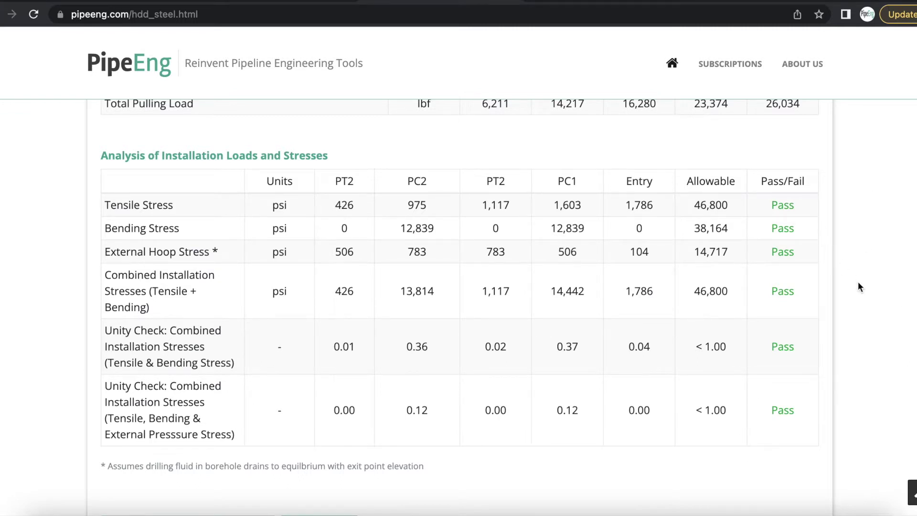
scroll(858, 286, "down", 1)
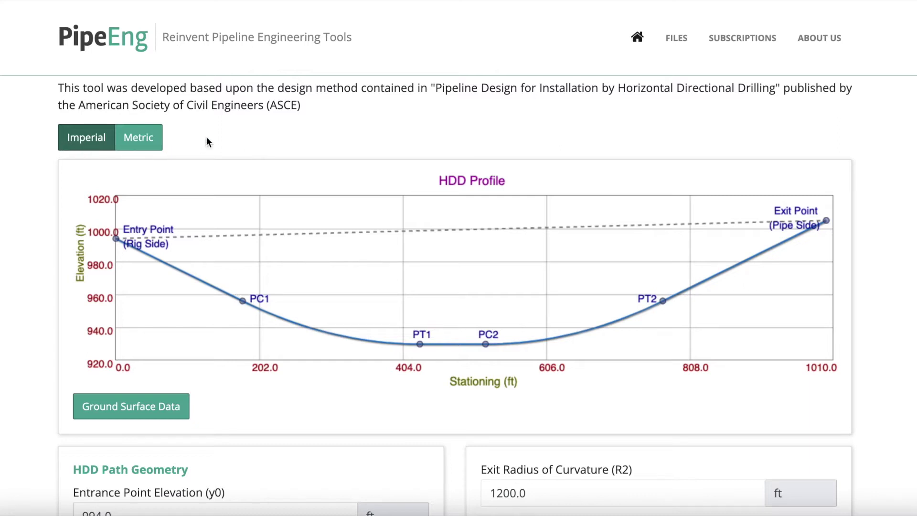
Step: Toggle the tool's units between Metric and Imperial to compare the profile and inputs, ending on Imperial
left_click(139, 146)
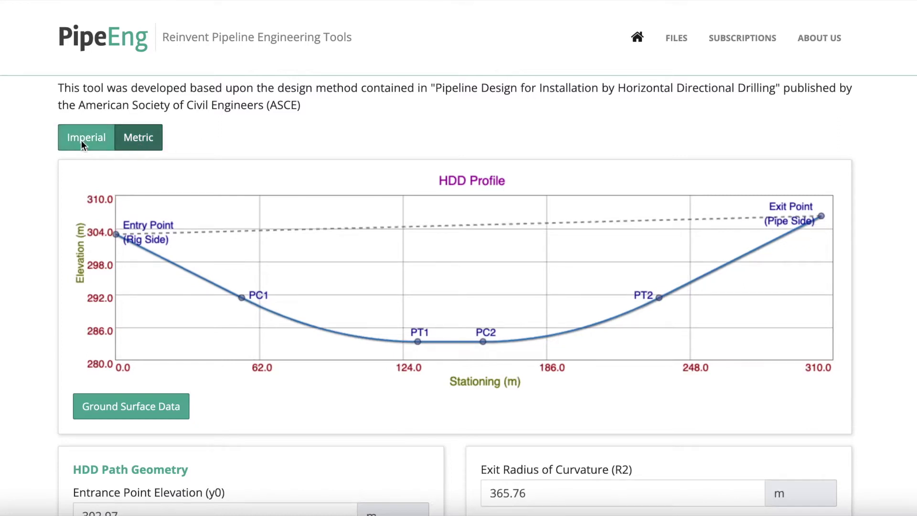
left_click(82, 140)
left_click(145, 142)
left_click(82, 142)
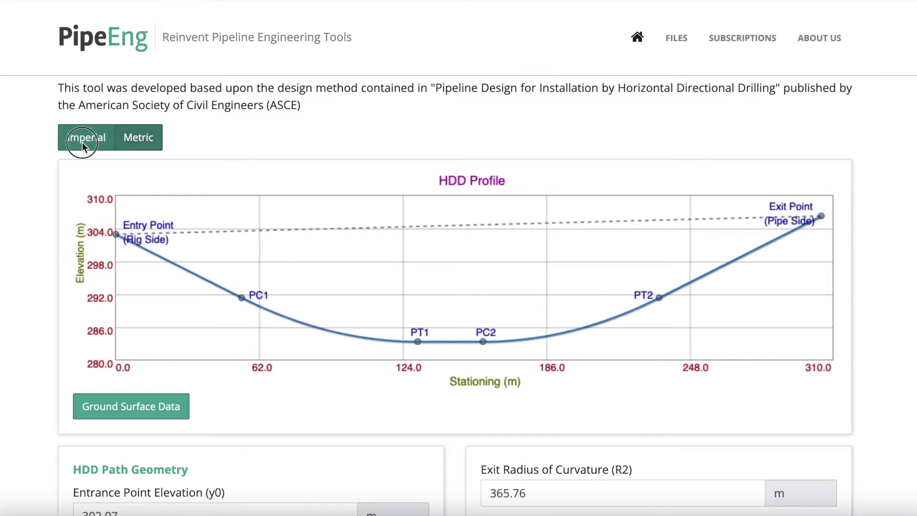
left_click(140, 147)
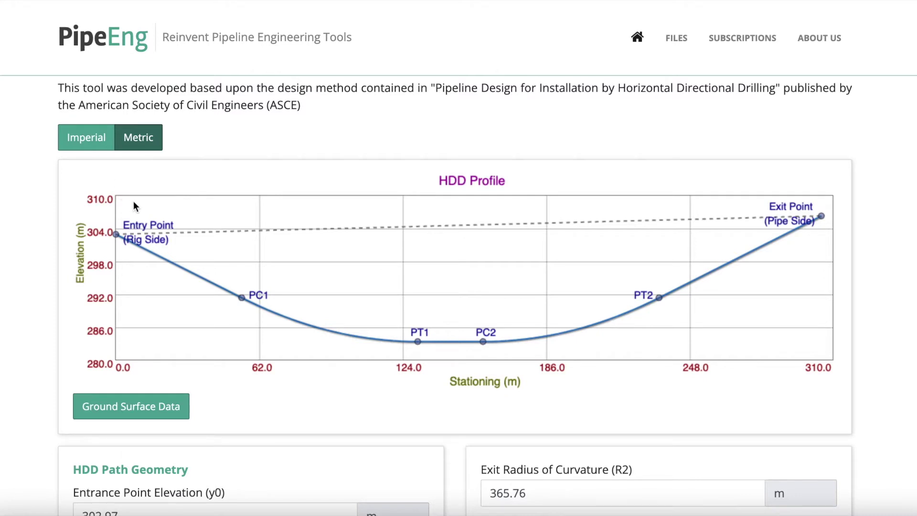
scroll(133, 201, "down", 2)
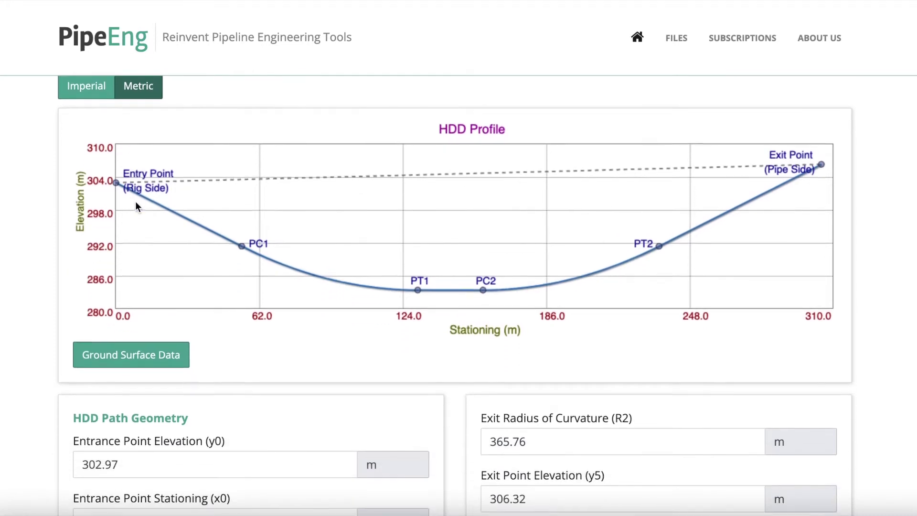
scroll(134, 201, "up", 2)
scroll(134, 202, "up", 1)
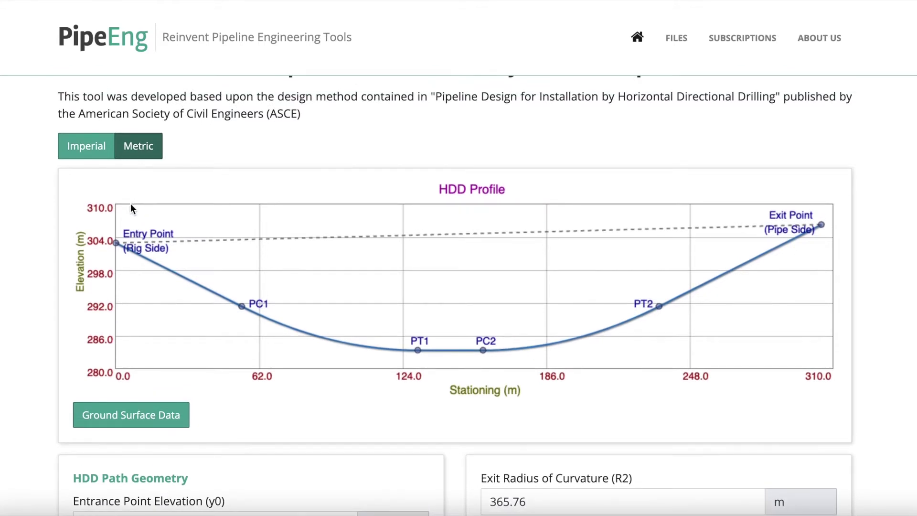
left_click(96, 148)
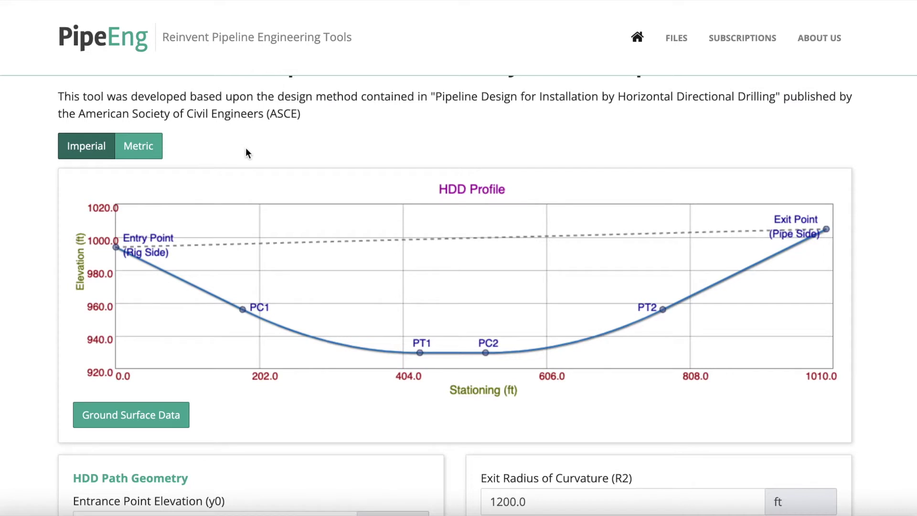
Step: Review the HDD profile and path geometry inputs, and open the profile's ground surface data
scroll(894, 325, "up", 1)
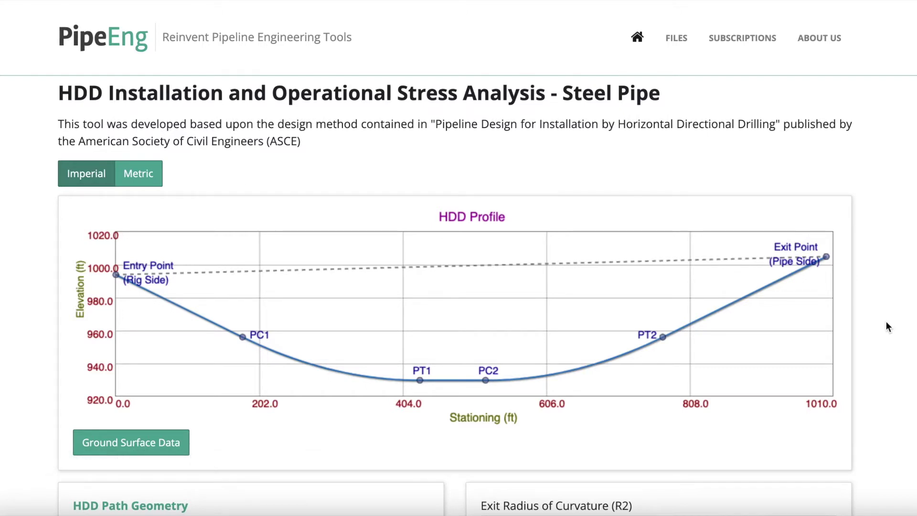
scroll(880, 323, "down", 1)
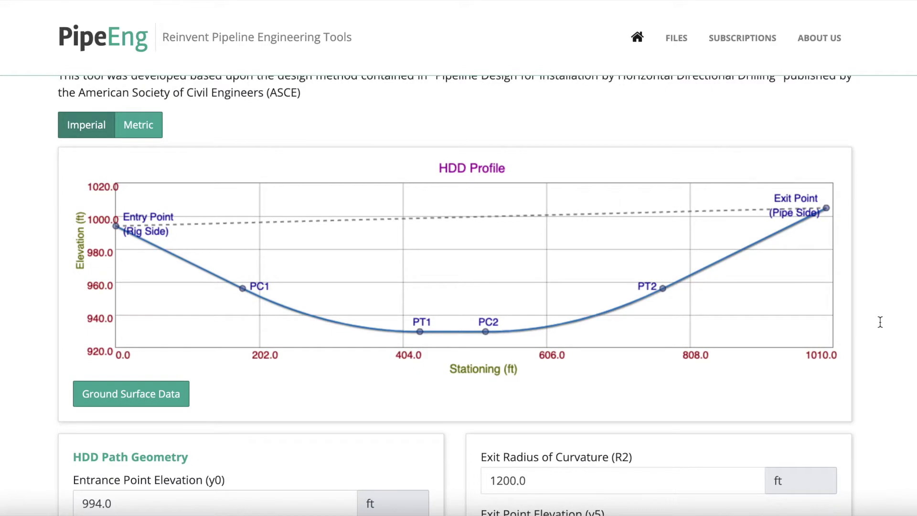
scroll(880, 322, "down", 1)
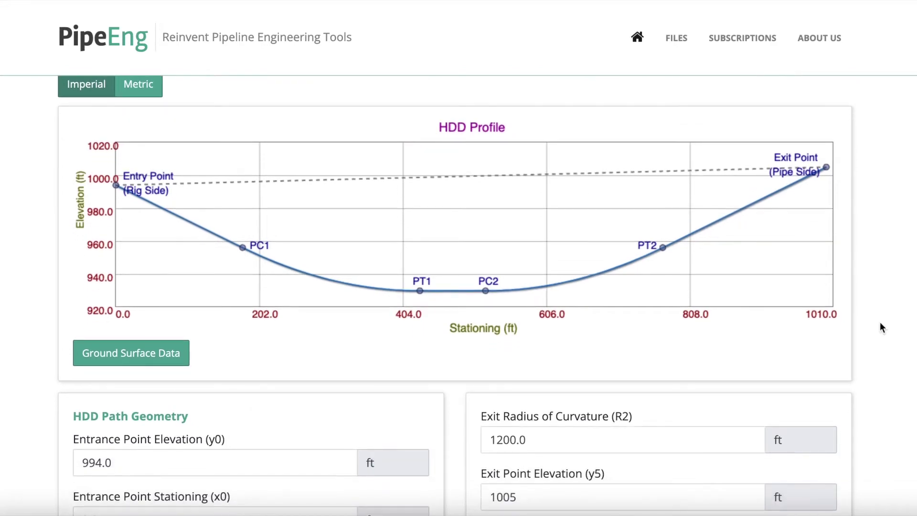
scroll(880, 322, "down", 1)
scroll(880, 322, "down", 1)
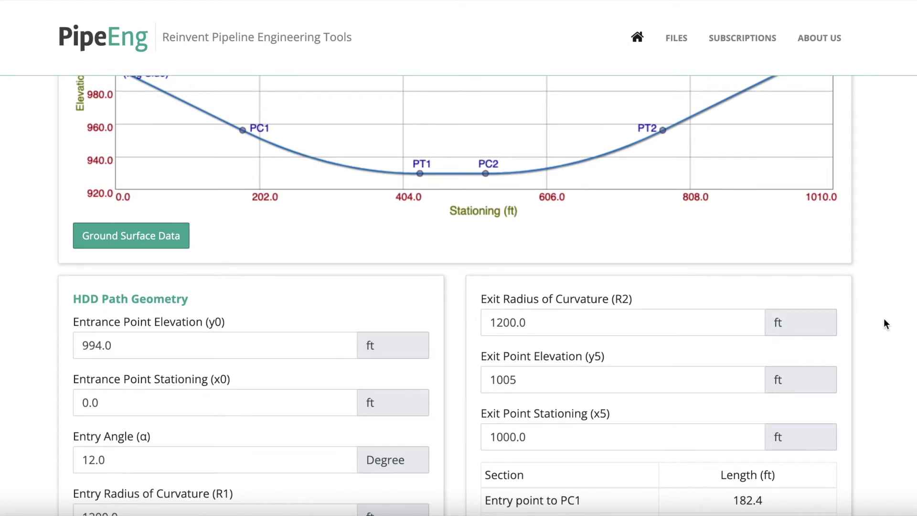
scroll(884, 322, "up", 2)
scroll(882, 320, "up", 1)
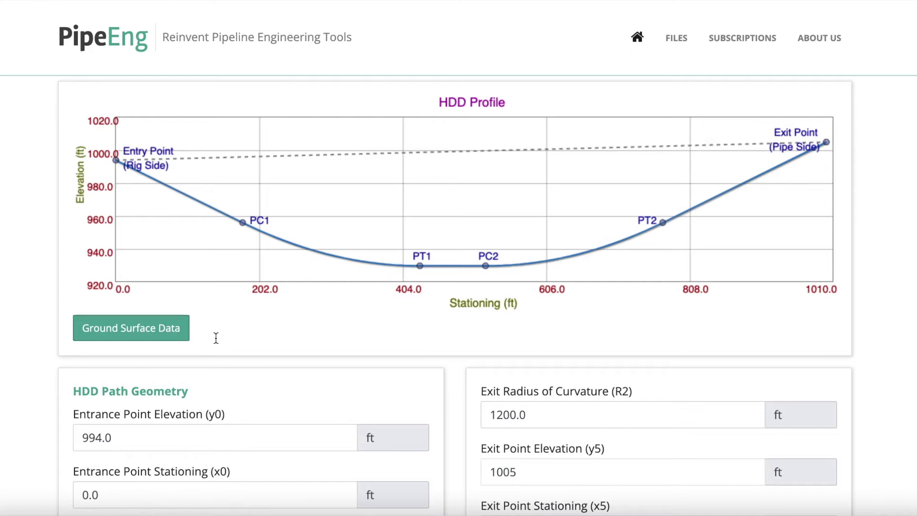
left_click(148, 328)
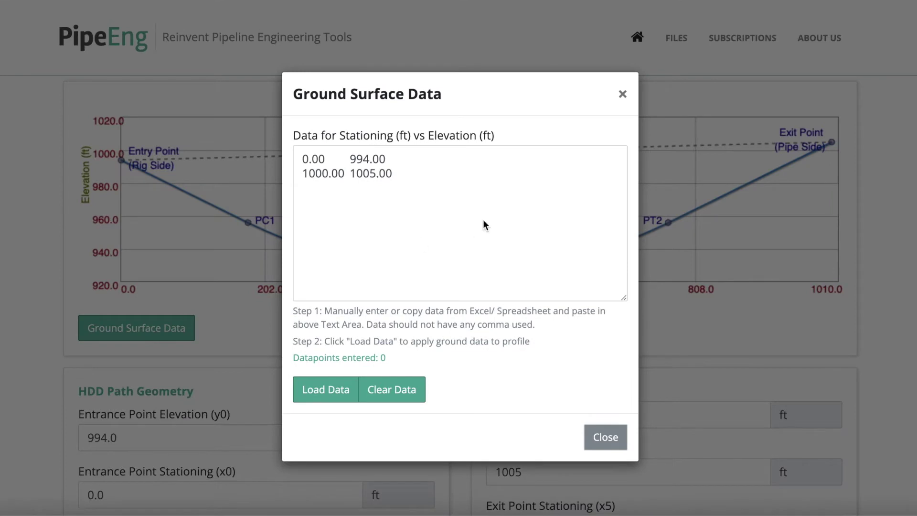
Step: Inspect how the stationing and elevation values are laid out and separated in the ground surface data
left_click(304, 159)
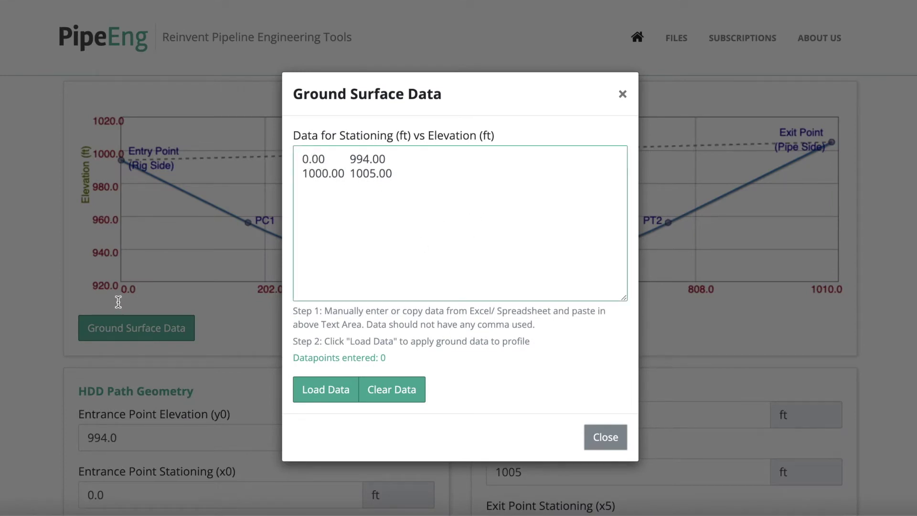
left_click_drag(367, 158, 364, 156)
left_click(349, 157)
left_click(403, 172)
left_click(310, 160)
double_click(313, 160)
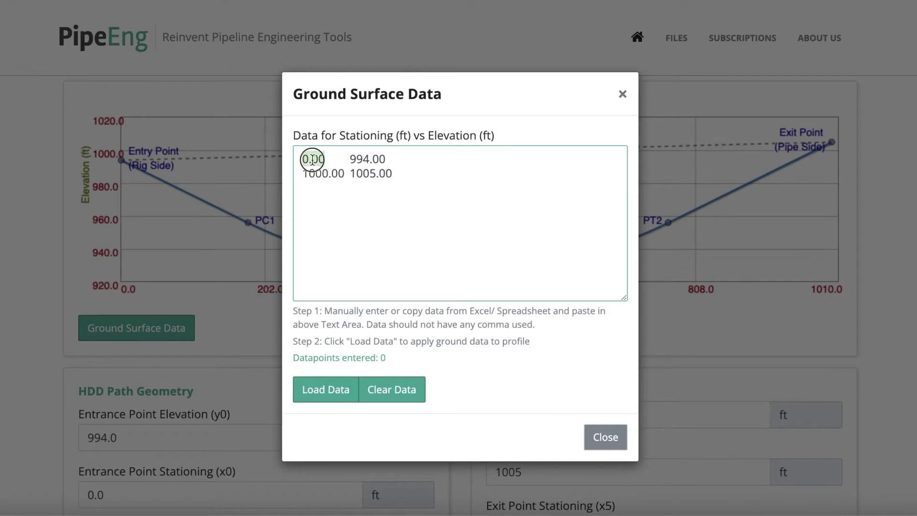
double_click(334, 157)
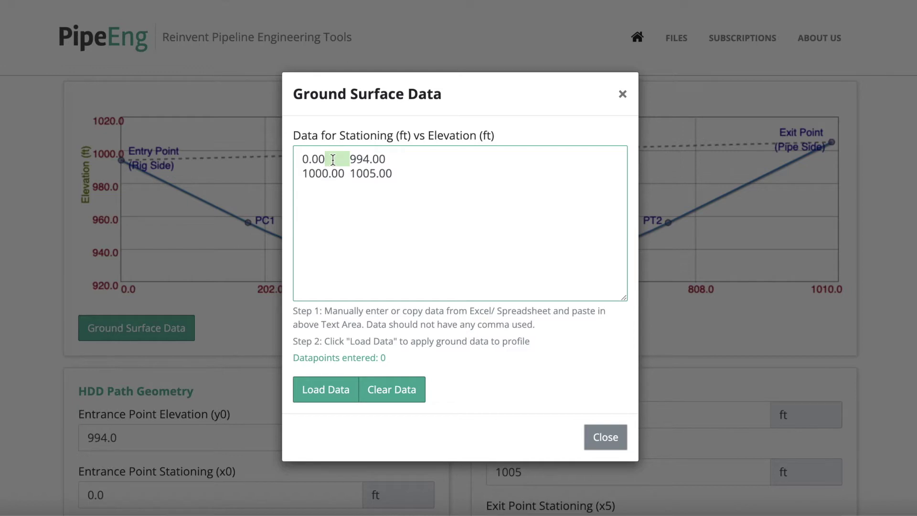
Step: Set both elevations in the ground surface data to 1000, at stations 0.00 and 1000.00
double_click(366, 161)
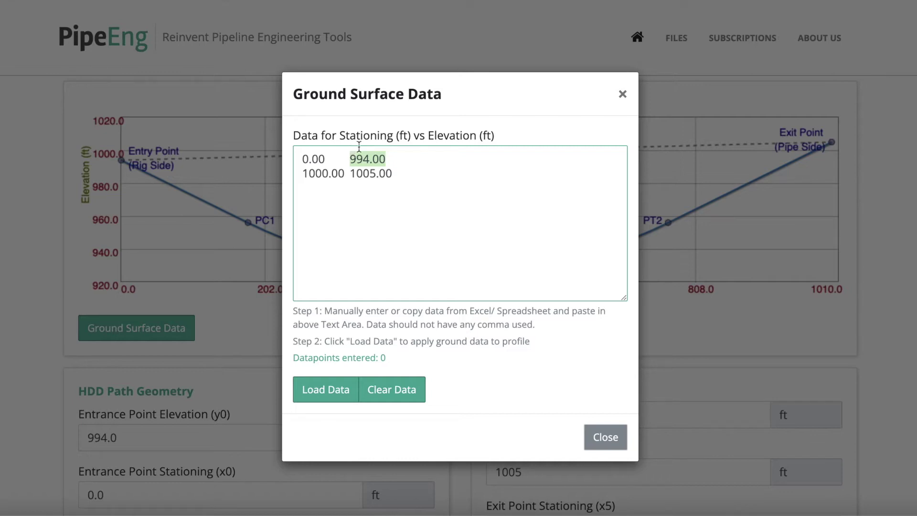
type("1000")
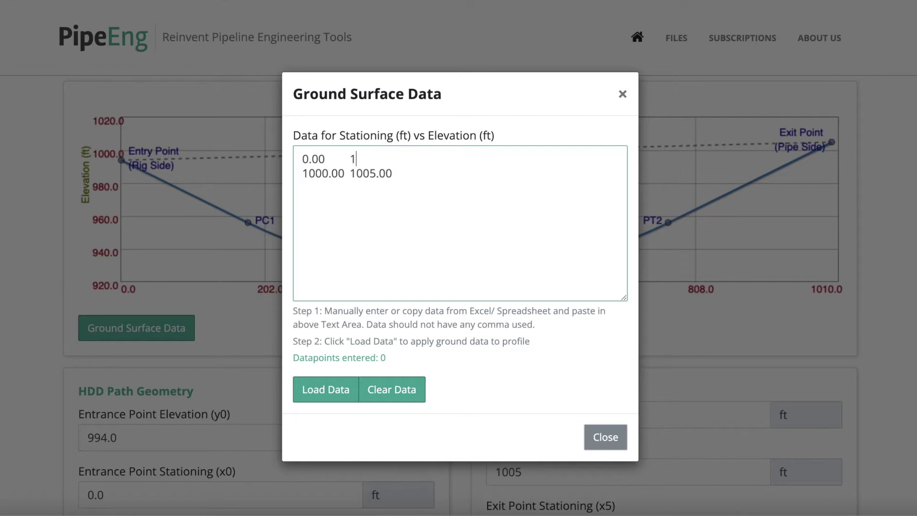
double_click(361, 173)
type("1000")
Step: Check the two stationing and elevation pairs in the ground surface data, and load them onto the HDD profile
double_click(324, 158)
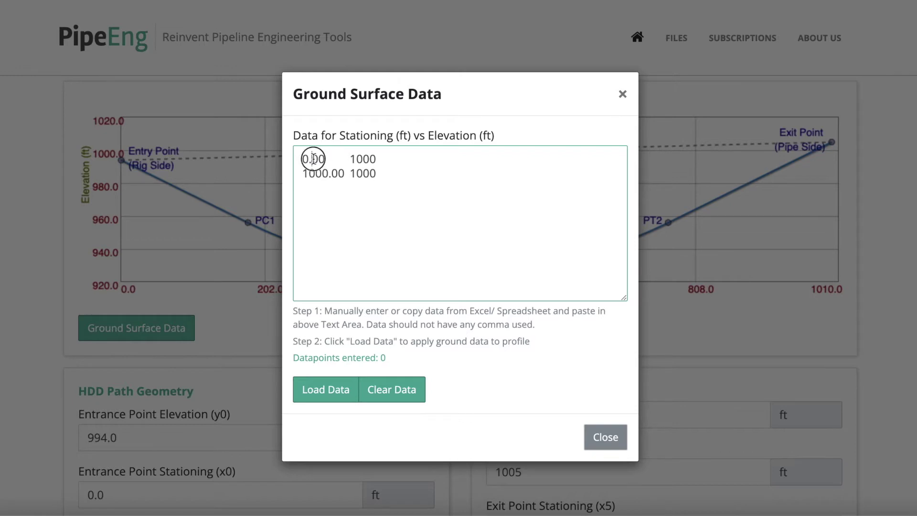
left_click(360, 158)
left_click(350, 154)
double_click(327, 174)
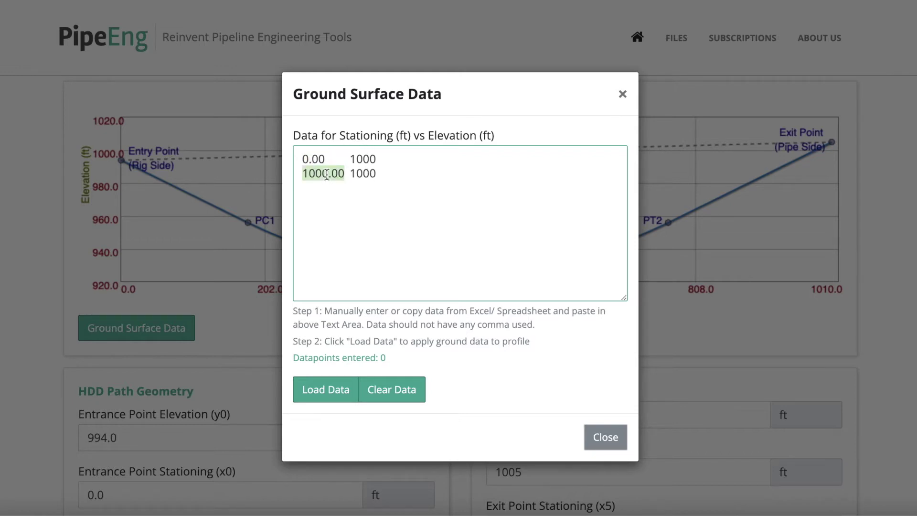
left_click(376, 174)
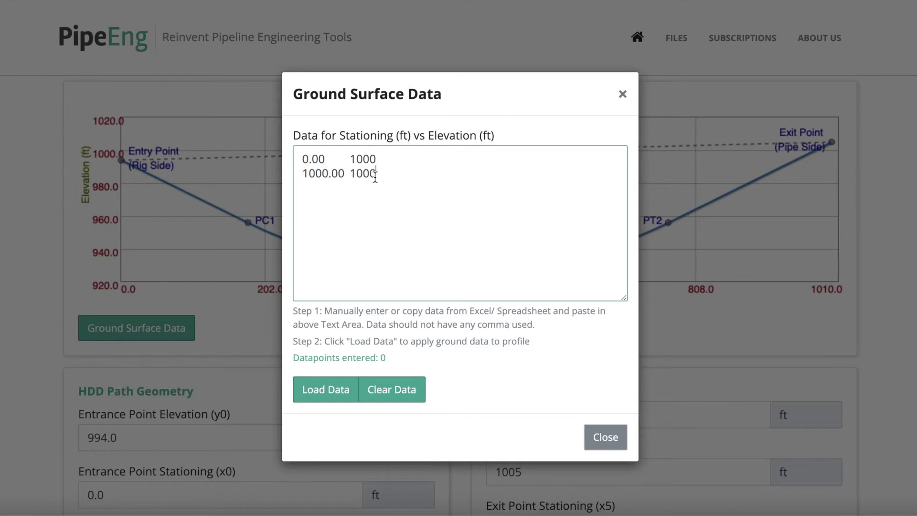
left_click(362, 174)
left_click(325, 390)
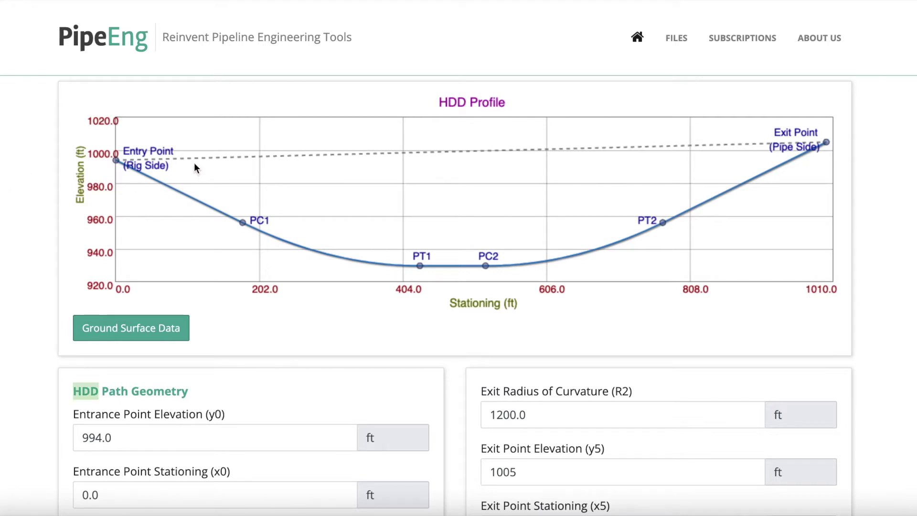
left_click(81, 159)
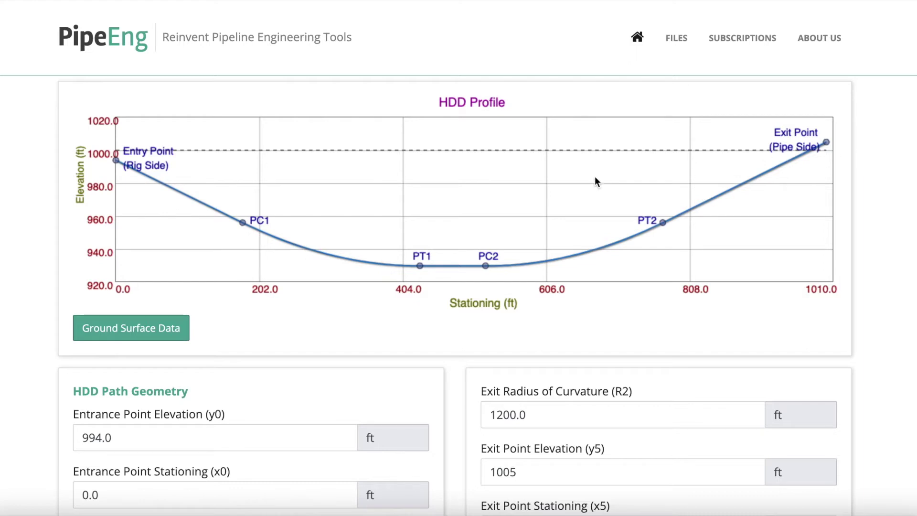
Step: Reopen the ground surface data, switch to the Data_input spreadsheet, and copy its stationing and elevation values from station 0 through 1000
left_click(119, 326)
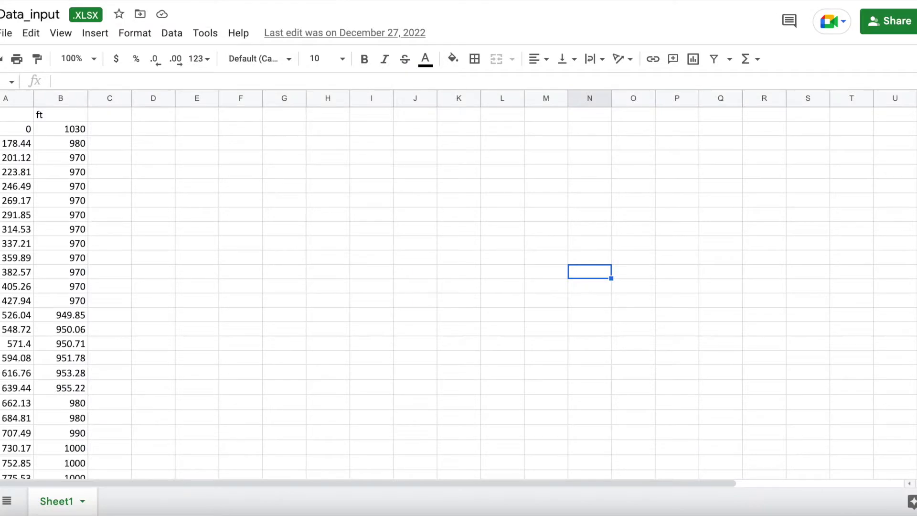
scroll(114, 173, "up", 1)
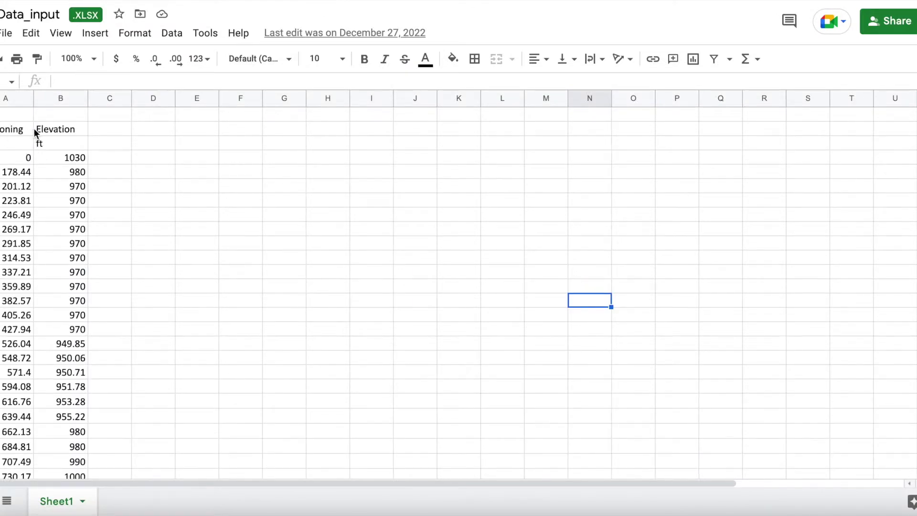
left_click(9, 160)
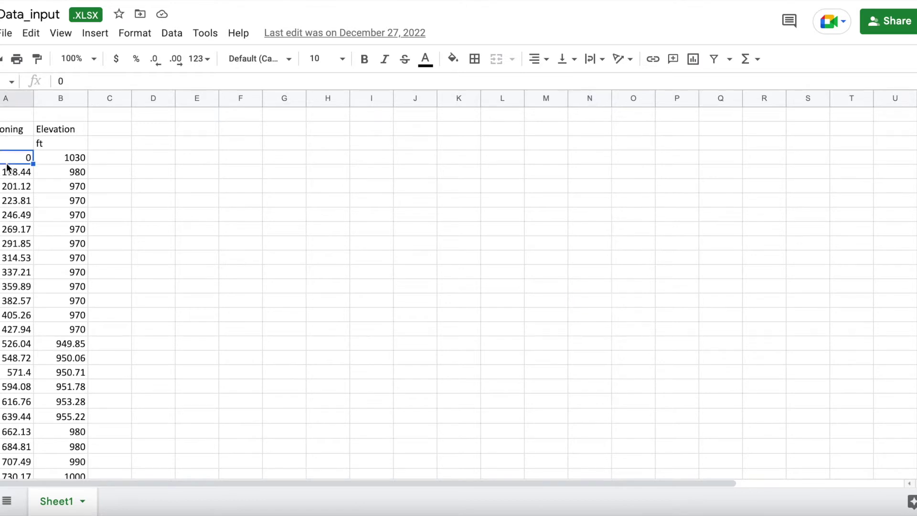
scroll(61, 247, "down", 1)
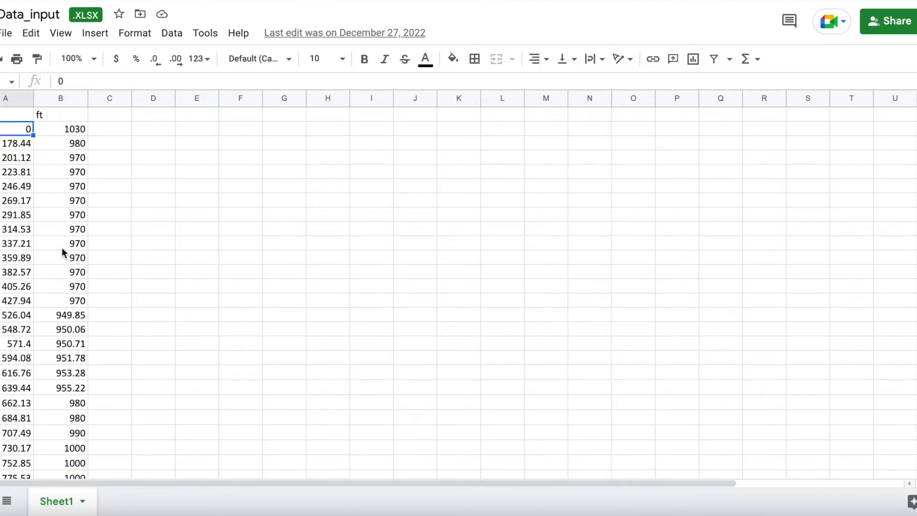
scroll(62, 242, "down", 2)
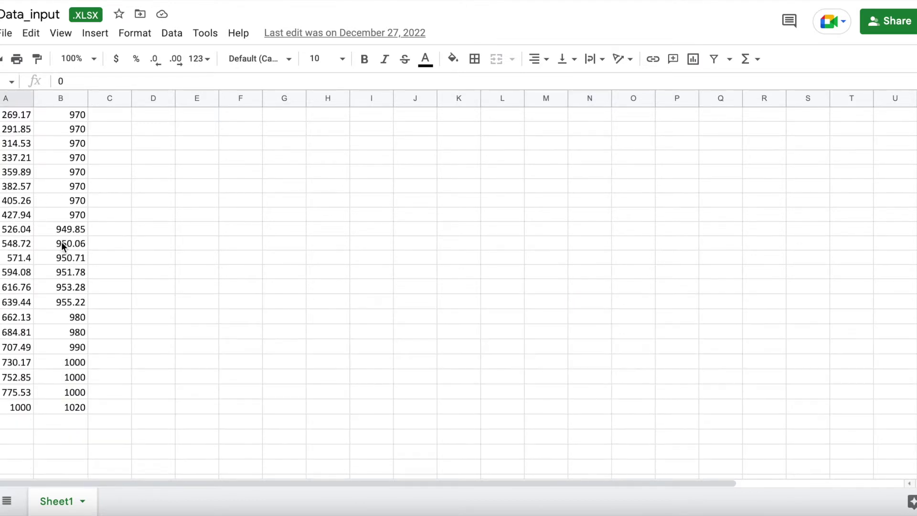
left_click(70, 407, "shift")
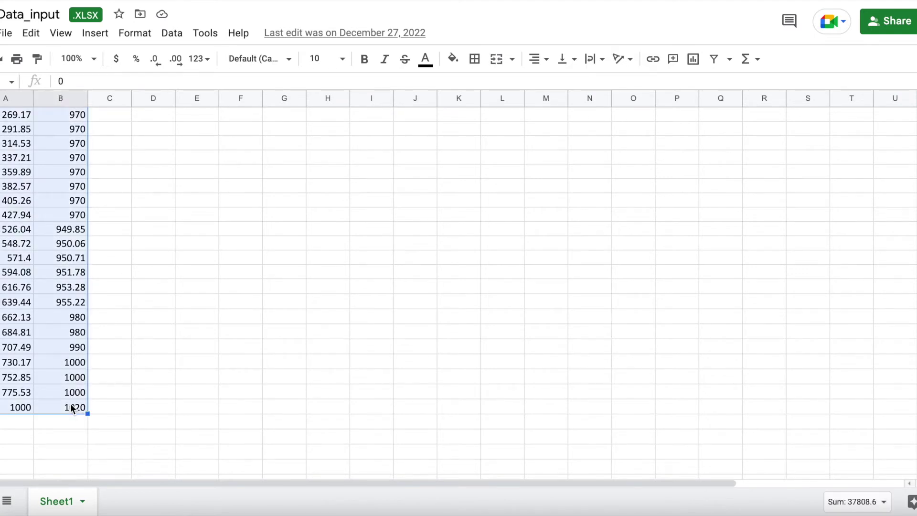
key("ctrl+c")
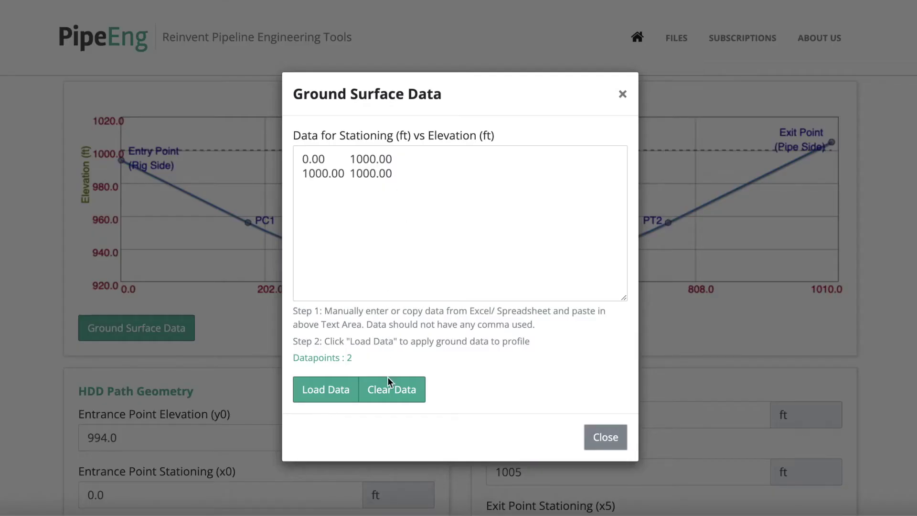
Step: Clear the existing ground surface data, paste in the copied spreadsheet values, and load them onto the HDD profile
left_click(387, 382)
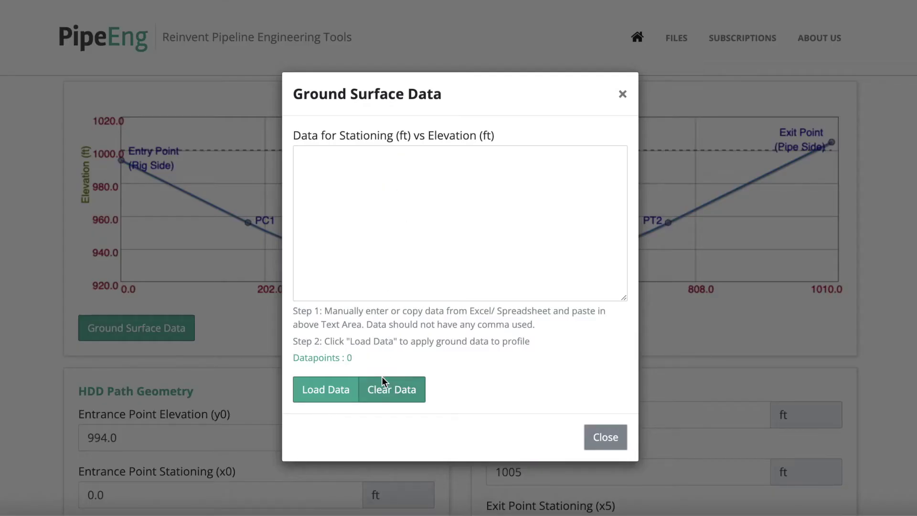
left_click(332, 152)
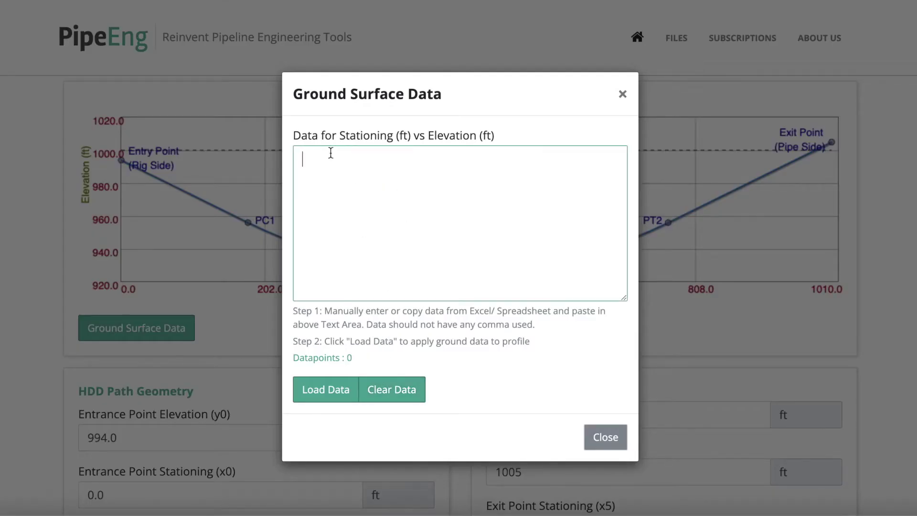
key("ctrl+v")
scroll(471, 232, "up", 5)
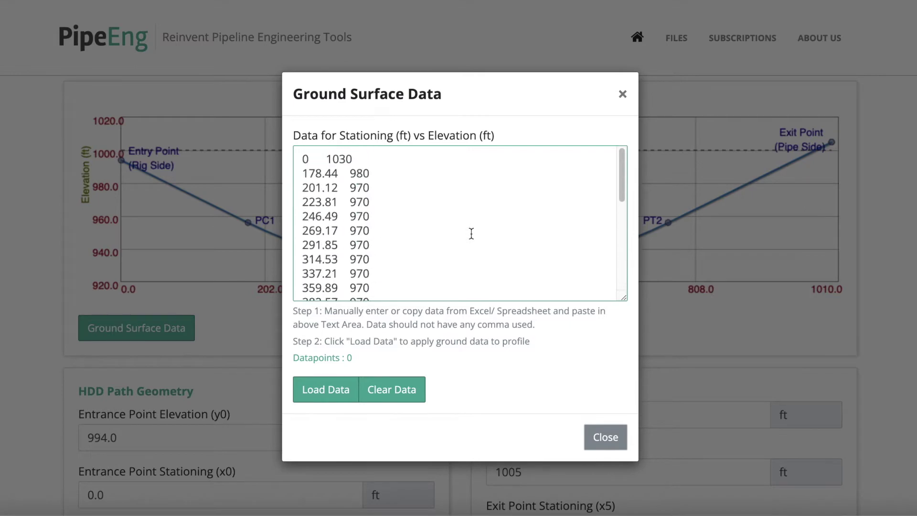
scroll(467, 231, "down", 5)
left_click(322, 394)
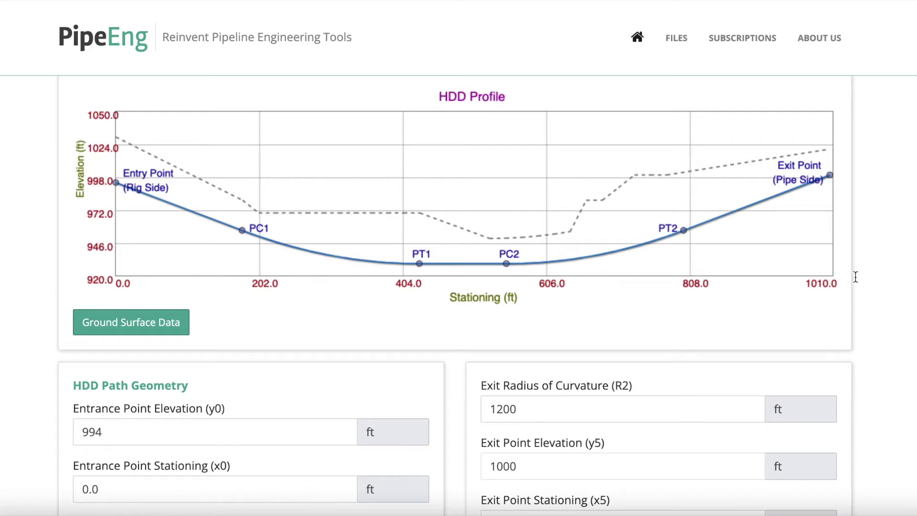
Step: Replace the ground surface data with two points, "0 1000" and "1000 1000", and load them onto the HDD profile
left_click(170, 325)
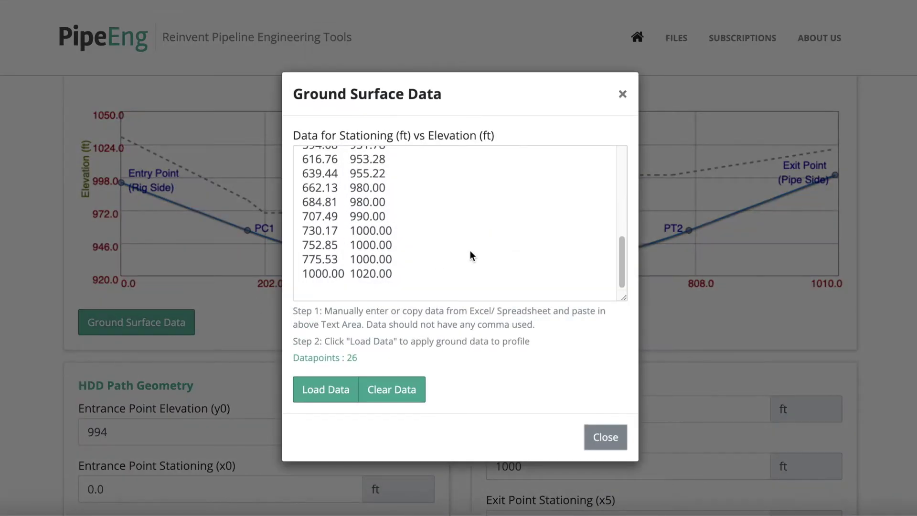
left_click(394, 377)
left_click(351, 153)
type("0 1000")
key("Return")
type("1000 1000")
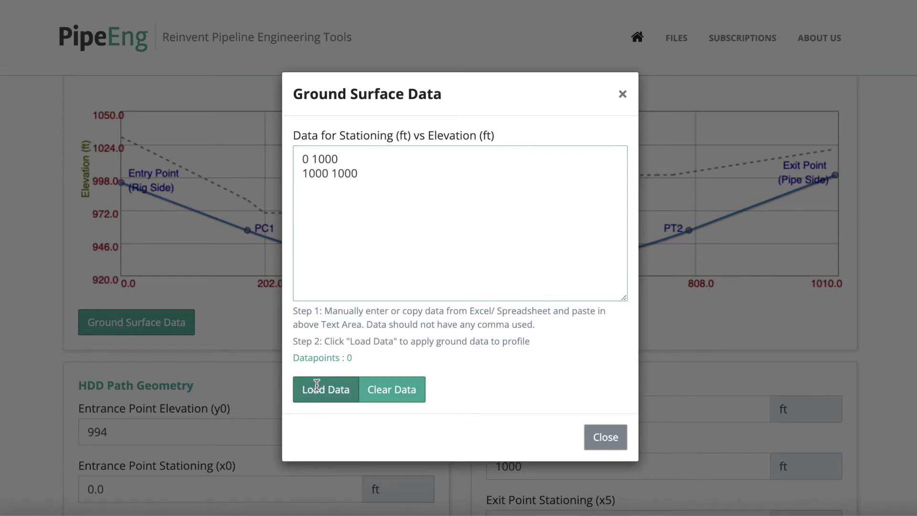
left_click(316, 385)
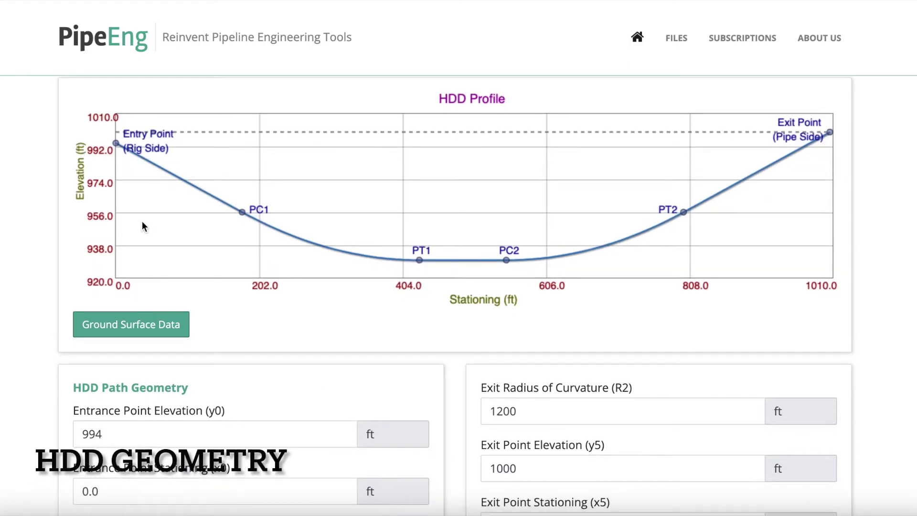
Step: Set the Entrance Point Elevation (y0) in the HDD path geometry to 1000 ft
scroll(142, 221, "down", 1)
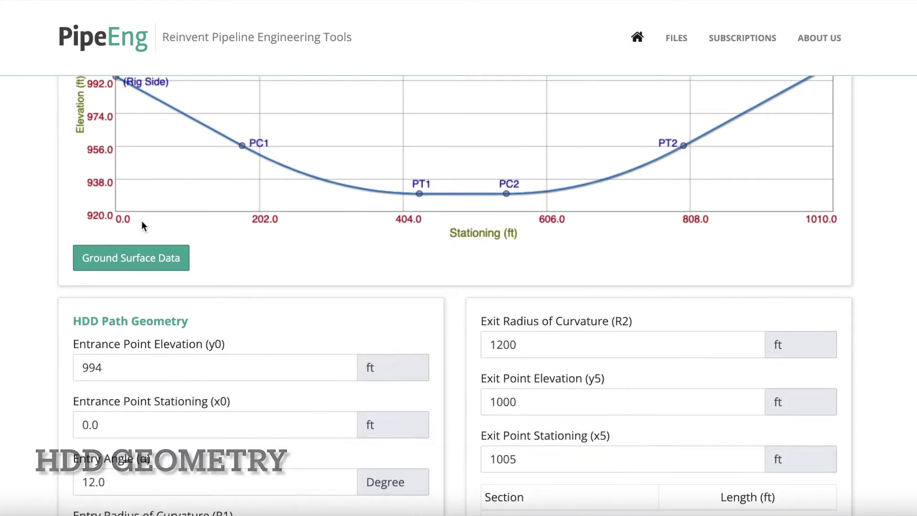
scroll(141, 221, "up", 1)
double_click(98, 414)
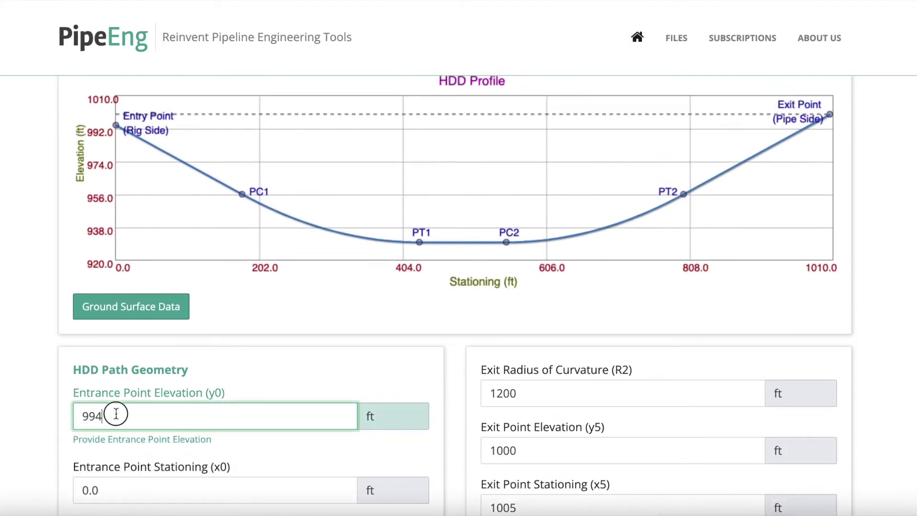
type("1000")
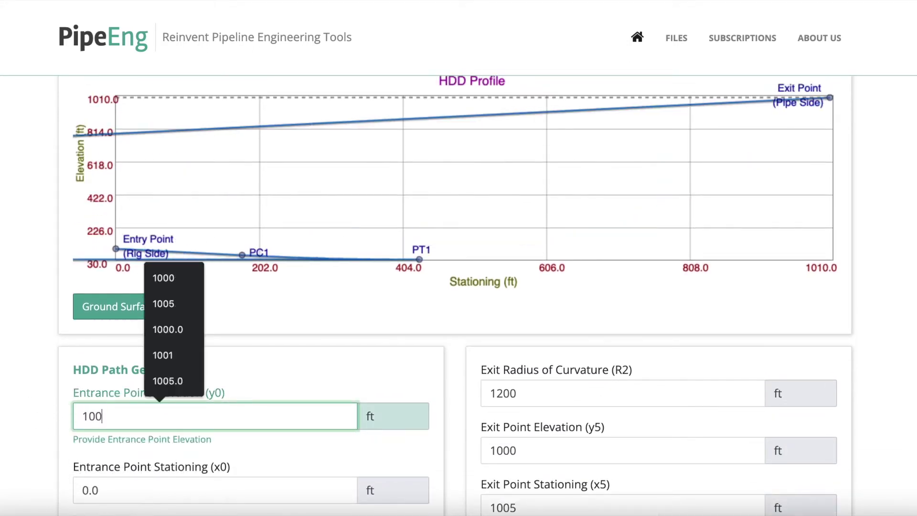
left_click(6, 369)
Step: Check the Entrance Point Stationing (x0) input, and set the Entry Angle (α) to 14 degrees
scroll(6, 369, "down", 1)
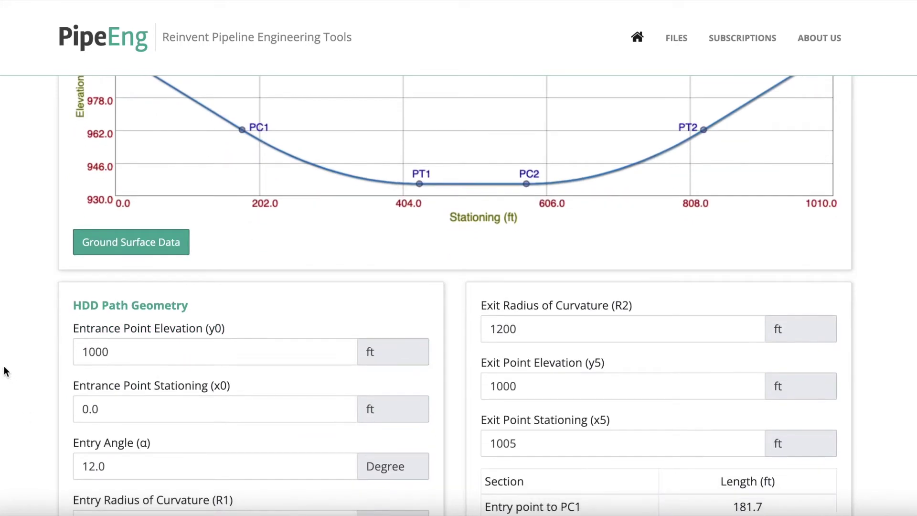
left_click(133, 406)
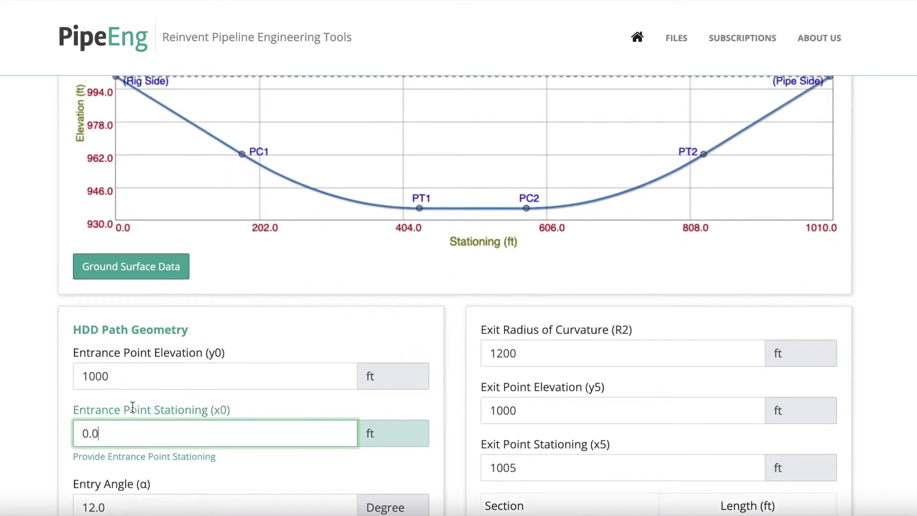
scroll(793, 256, "down", 1)
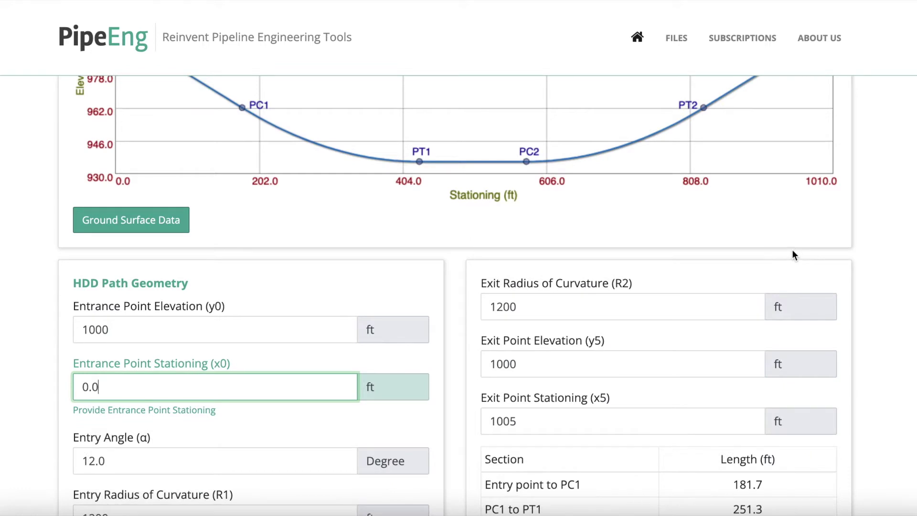
scroll(795, 246, "down", 2)
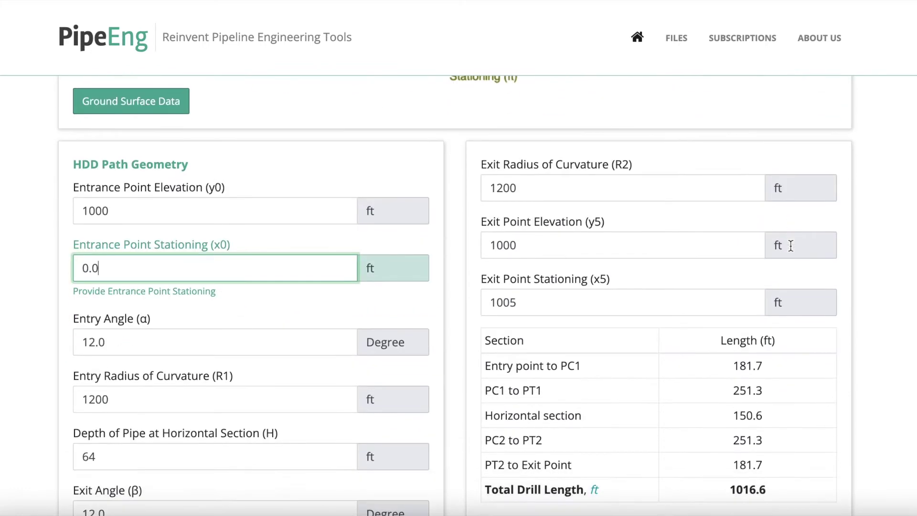
left_click(118, 330)
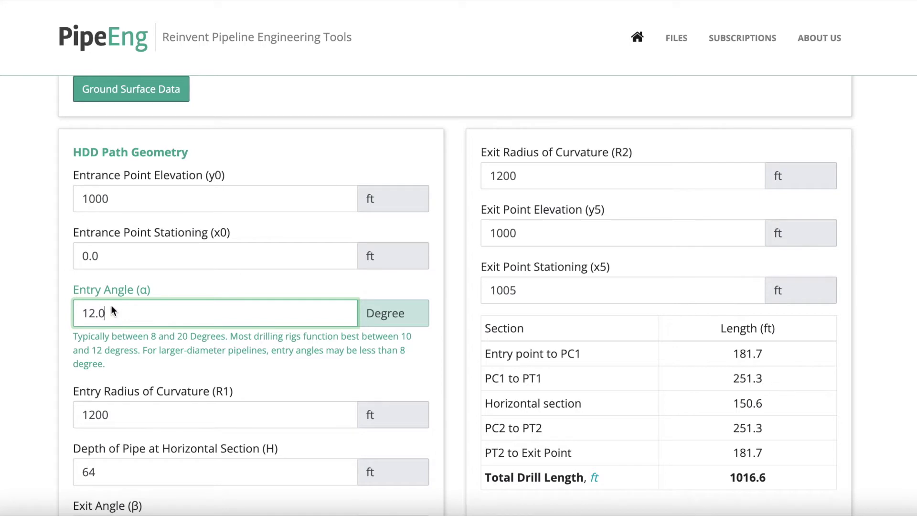
left_click_drag(114, 313, 55, 311)
left_click_drag(123, 313, 67, 314)
type("14")
left_click(43, 323)
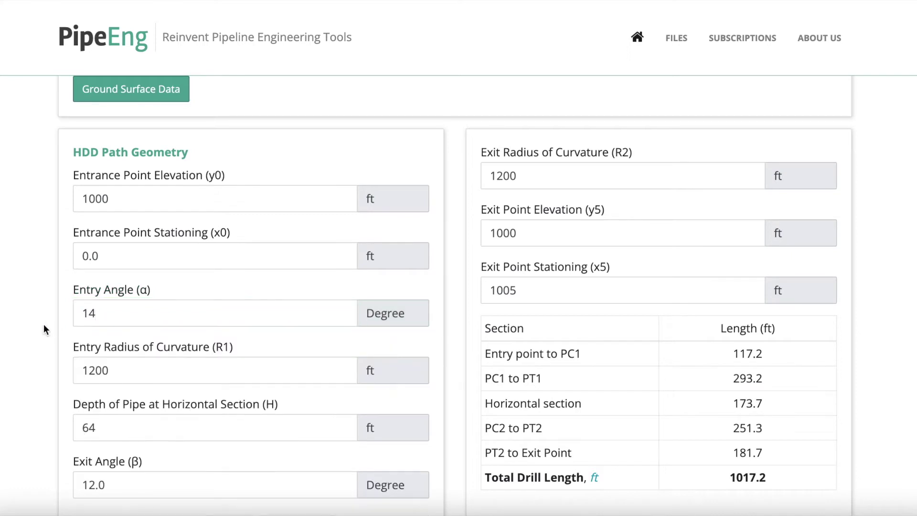
Step: Set the Entry Radius of Curvature (R1) to 1000 ft
left_click(139, 373)
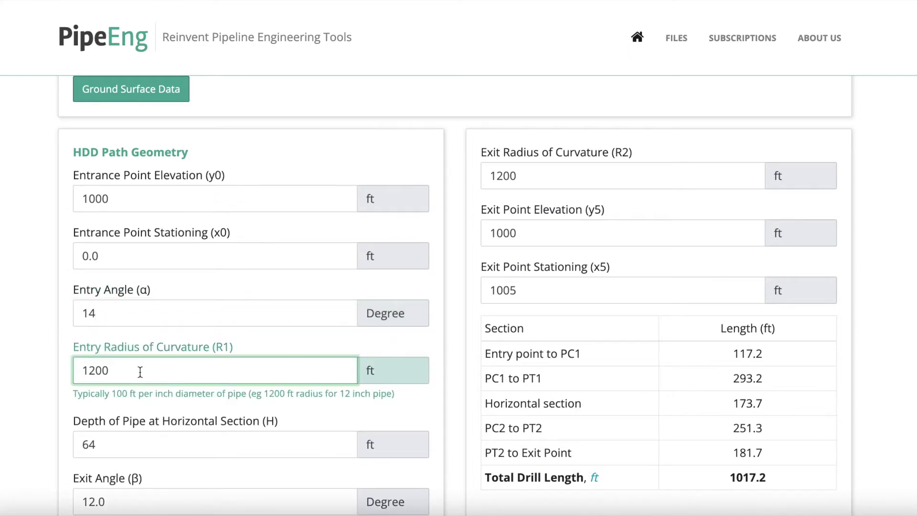
left_click_drag(139, 373, 55, 366)
type("1000")
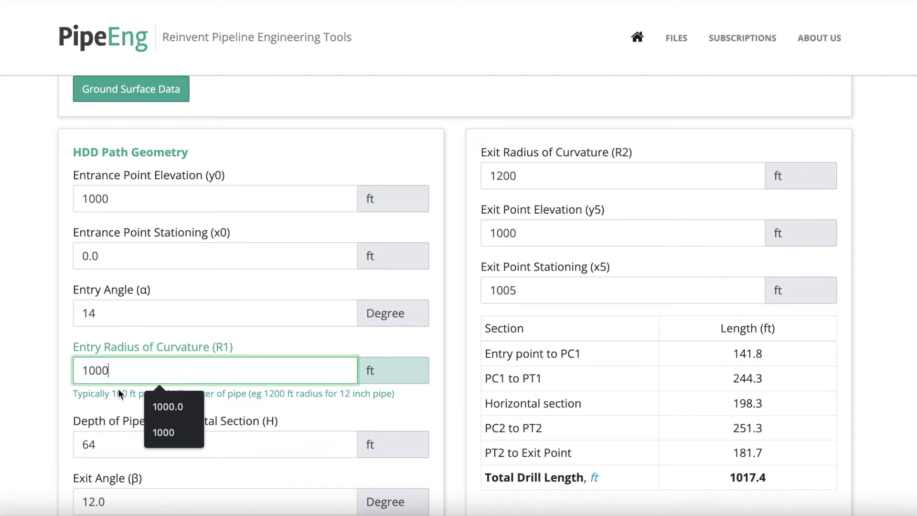
left_click(117, 388)
left_click(130, 368)
left_click(24, 360)
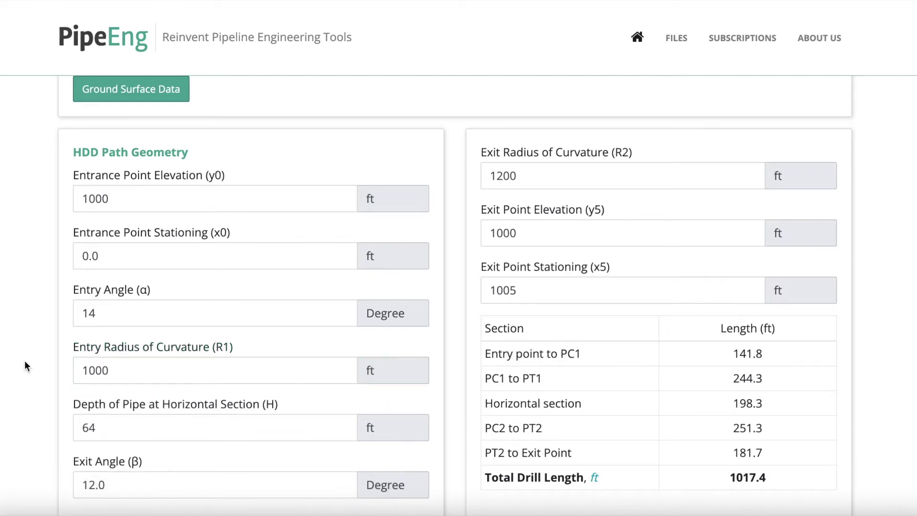
Step: Set the Depth of Pipe at Horizontal Section (H) to 50 ft
scroll(24, 361, "down", 3)
left_click(108, 294)
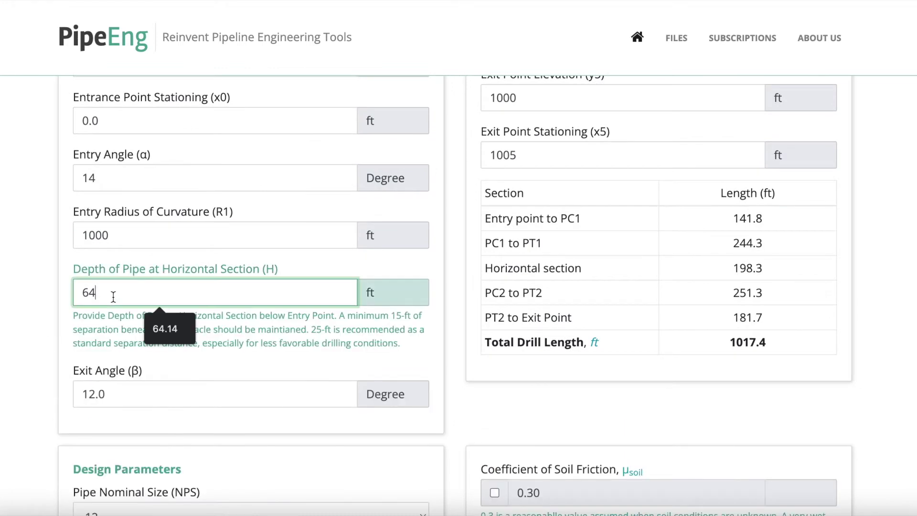
left_click_drag(121, 292, 50, 292)
left_click_drag(116, 292, 49, 283)
type("50")
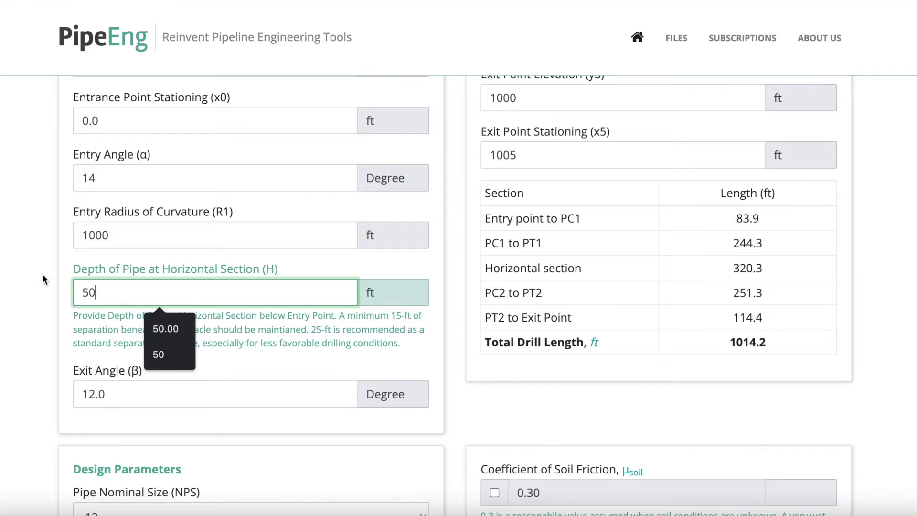
Step: Set the Exit Angle (β) in the HDD path geometry to 10 degrees
left_click(43, 275)
left_click(132, 353)
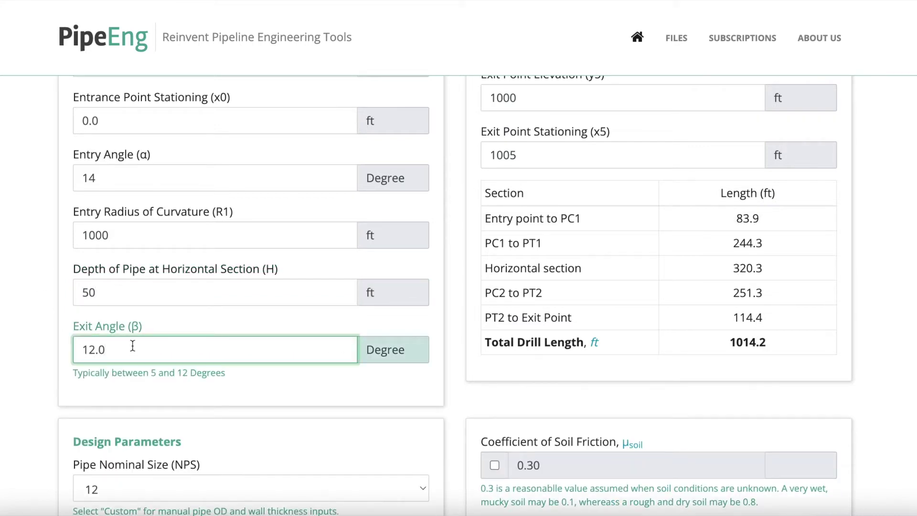
left_click_drag(126, 346, 62, 347)
type("10")
left_click(19, 296)
Step: Set the Exit Radius of Curvature (R2) in the HDD path geometry to 1000 ft
scroll(22, 294, "up", 2)
scroll(21, 294, "up", 3)
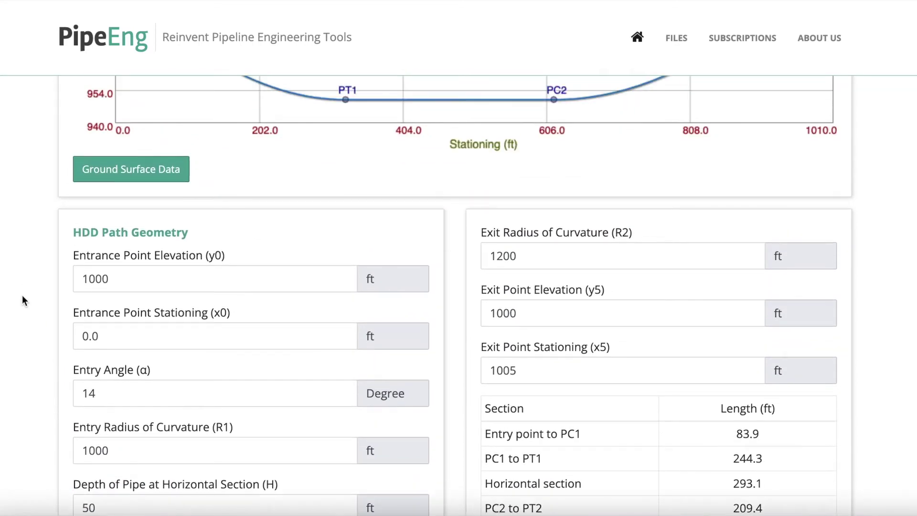
left_click(527, 282)
left_click_drag(527, 281, 463, 280)
type("1000")
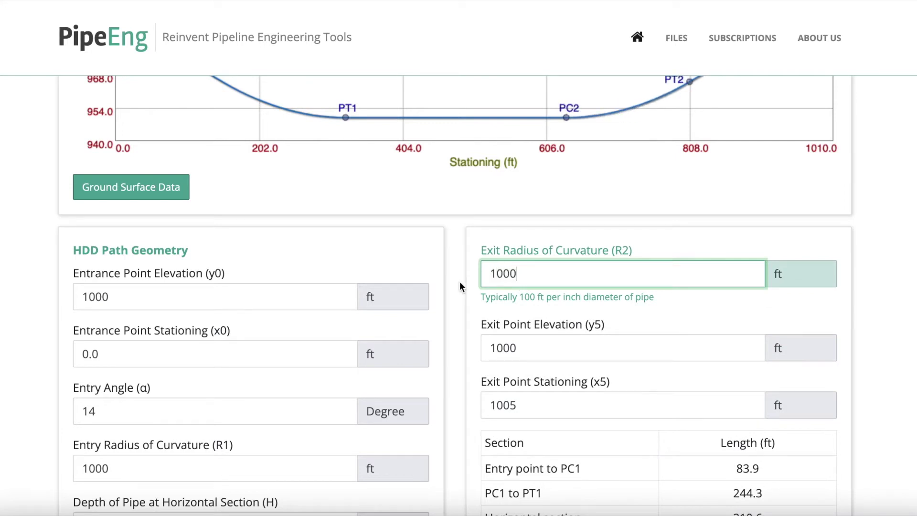
Step: Check the Exit Point Elevation (y5) input, and set the Exit Point Stationing (x5) to 1000 ft
left_click(534, 341)
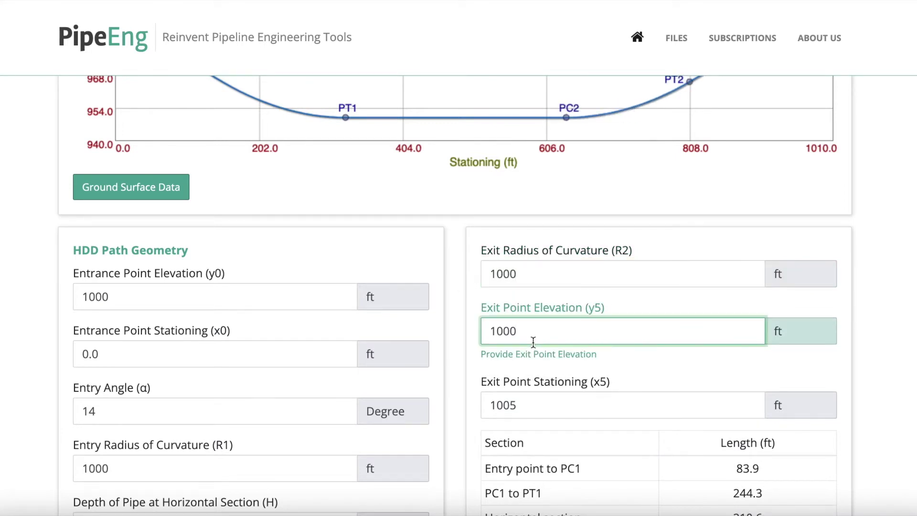
scroll(534, 342, "up", 2)
scroll(531, 342, "down", 1)
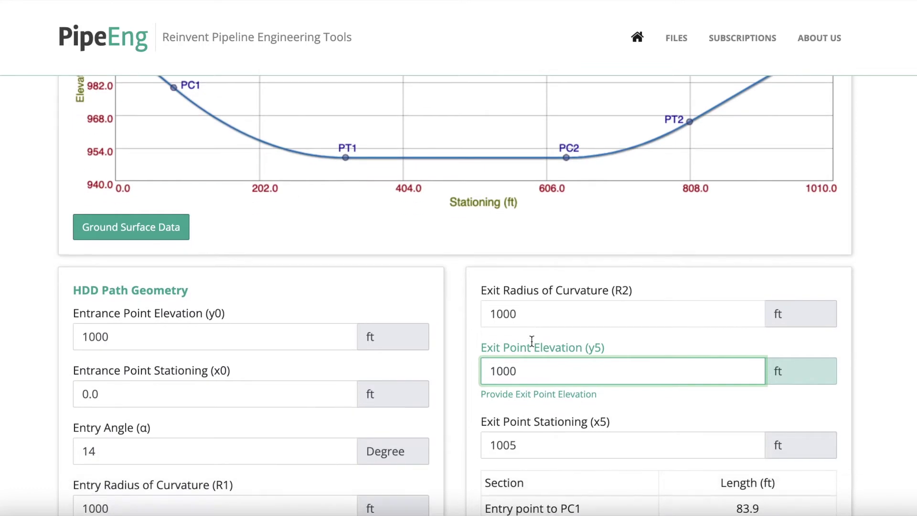
left_click(527, 437)
key("BackSpace")
key("BackSpace")
key("BackSpace")
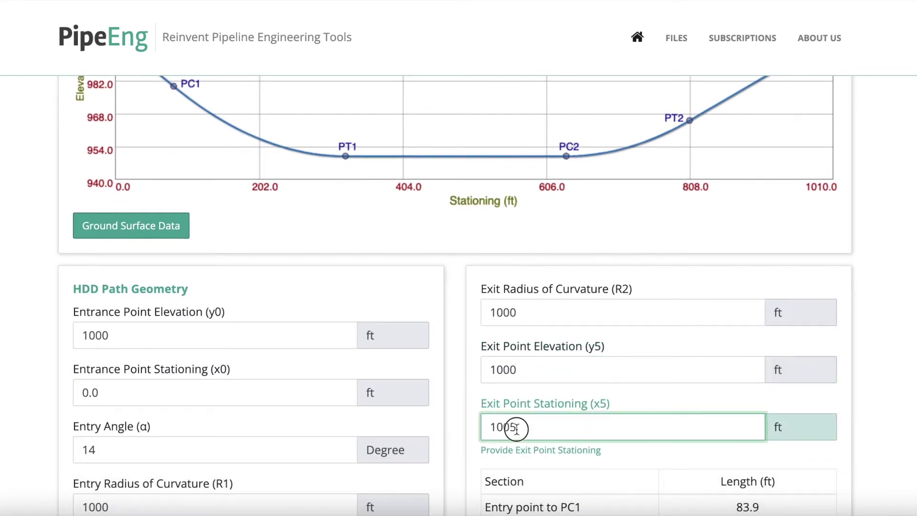
type("000")
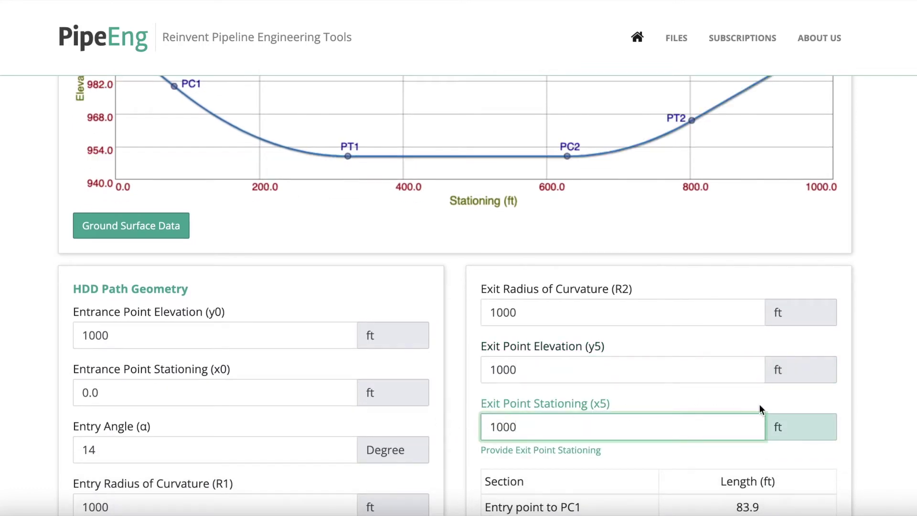
left_click(846, 370)
Step: Examine the HDD Profile chart together with the path geometry inputs and the section length table
scroll(847, 370, "up", 2)
scroll(455, 296, "up", 1)
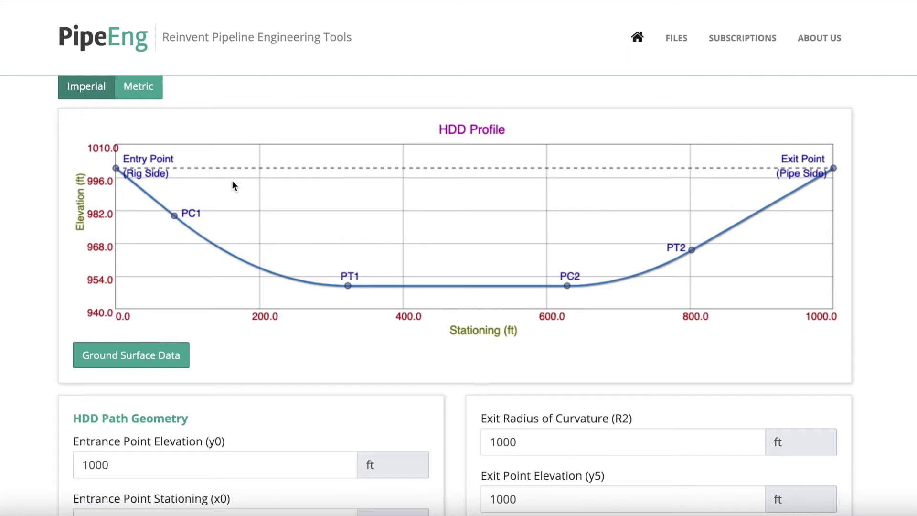
scroll(631, 249, "down", 1)
scroll(631, 247, "down", 1)
scroll(634, 250, "up", 2)
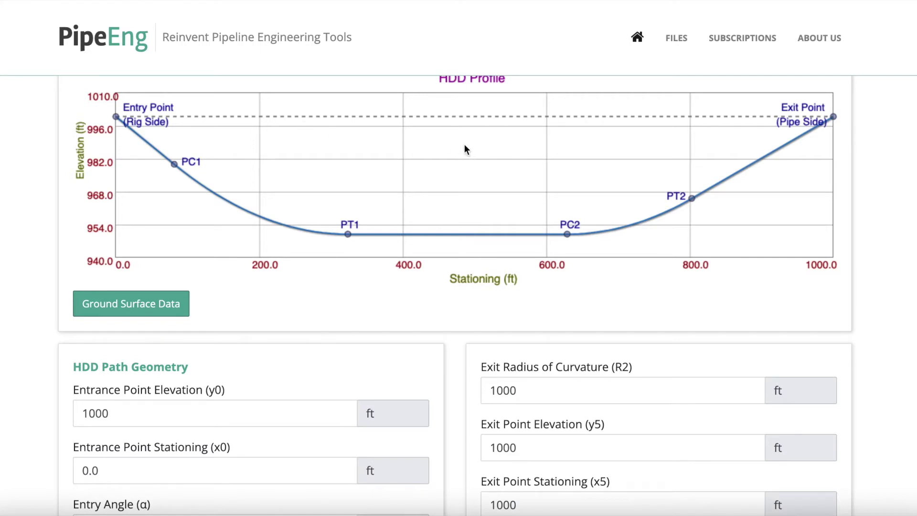
scroll(844, 256, "down", 5)
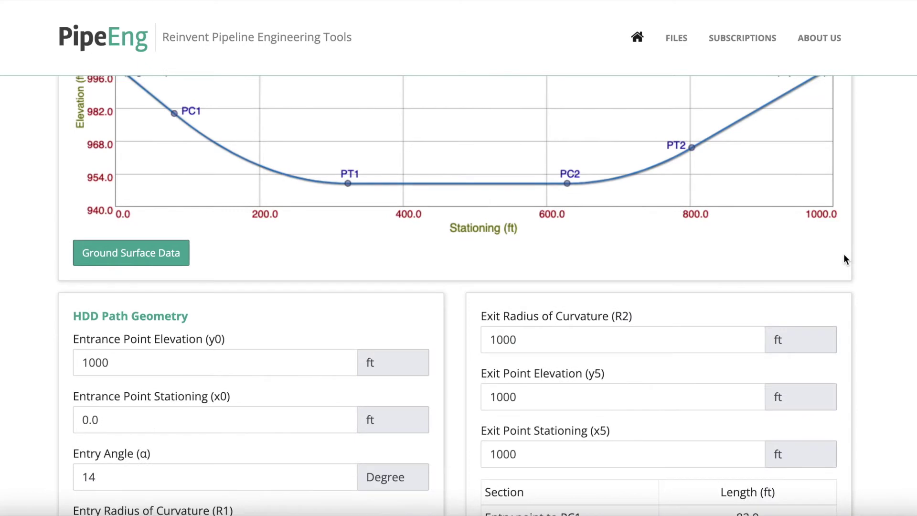
scroll(844, 254, "down", 3)
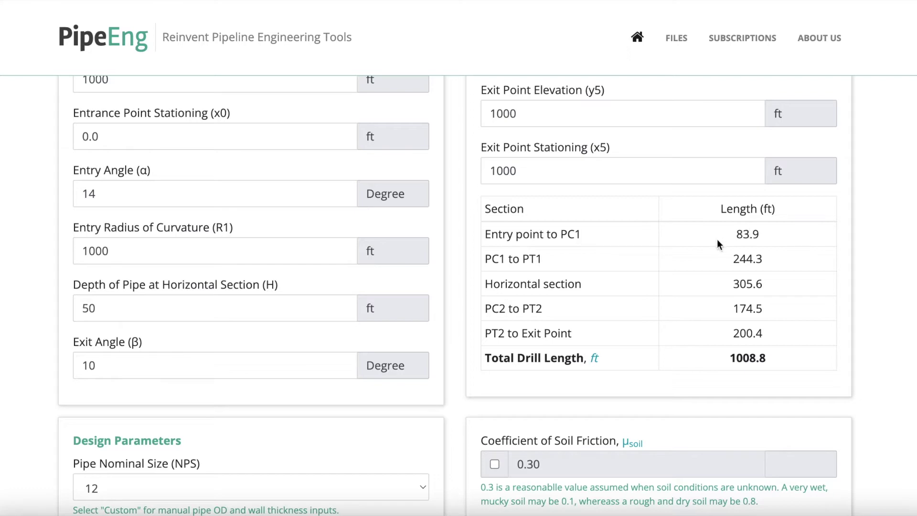
scroll(536, 269, "up", 9)
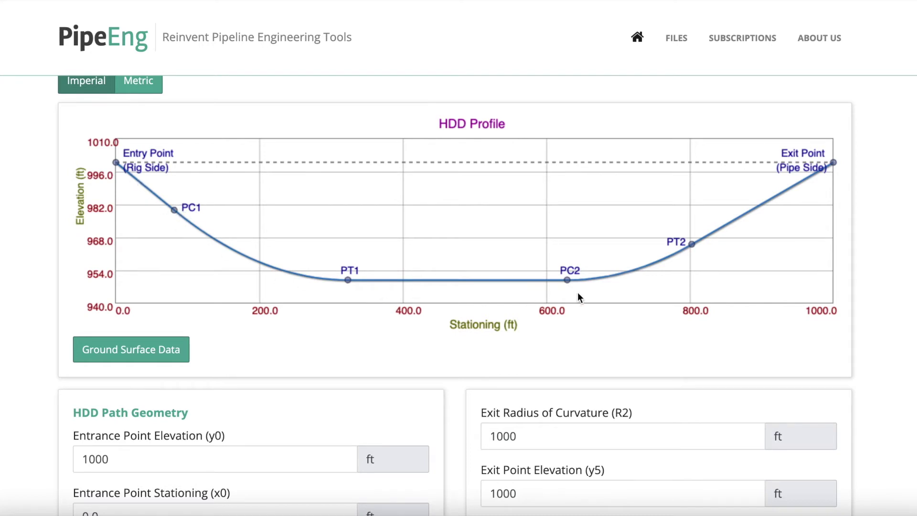
scroll(742, 268, "down", 8)
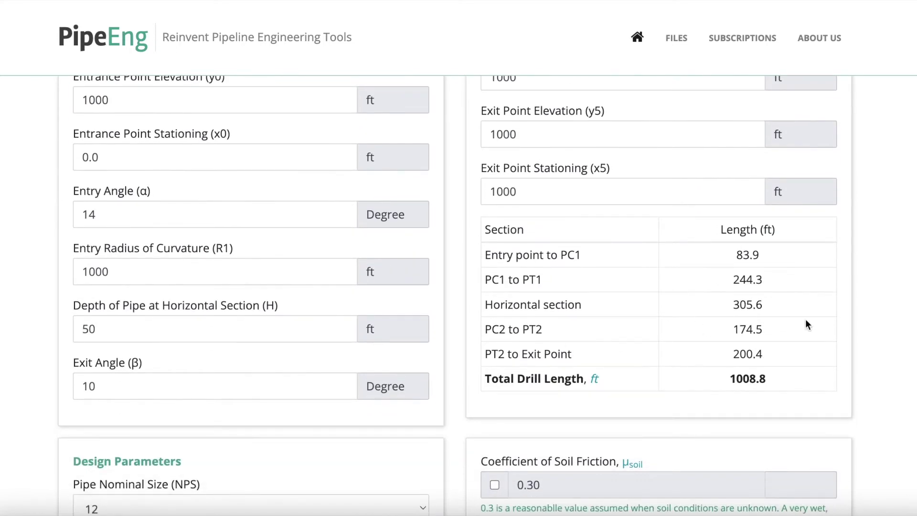
scroll(859, 316, "up", 2)
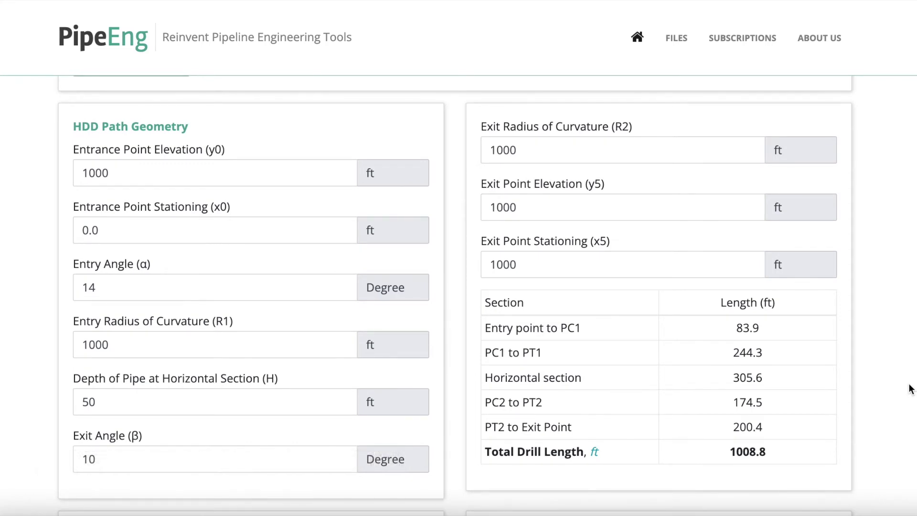
Step: Try Pipe Nominal Sizes 14 and 10 in the Design Parameters, and review the Schedule options while keeping STD
scroll(910, 388, "down", 8)
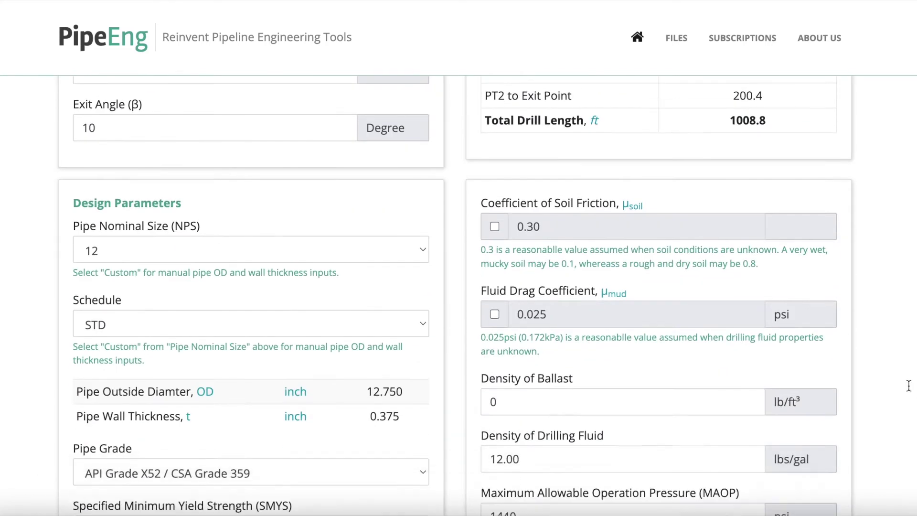
scroll(910, 389, "down", 1)
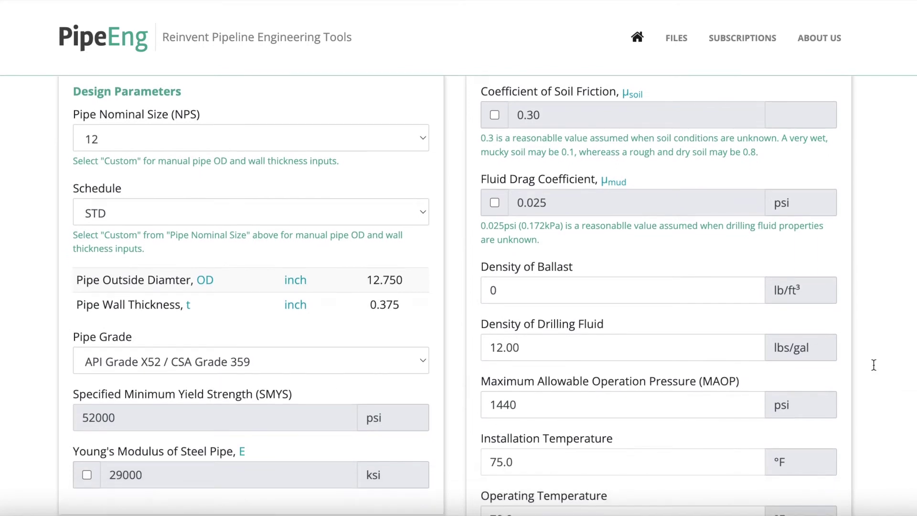
left_click(140, 144)
left_click(133, 150)
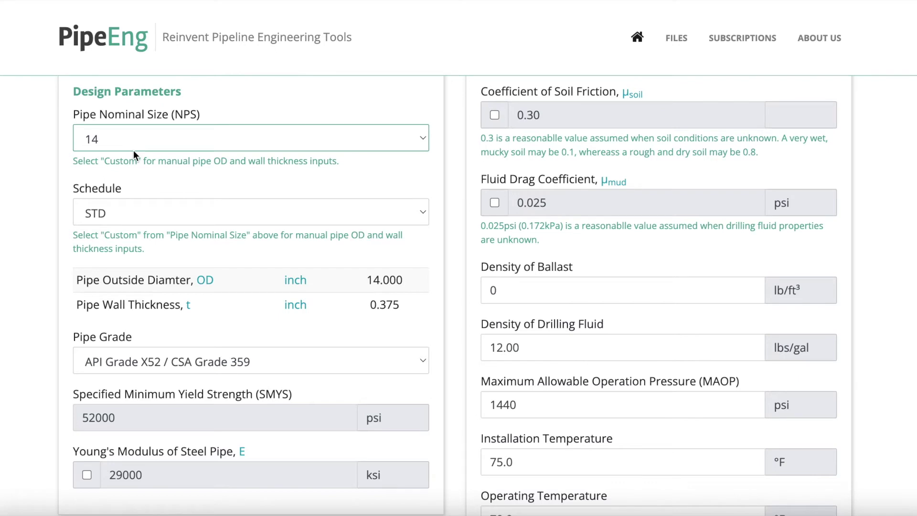
left_click(134, 150)
left_click(133, 101)
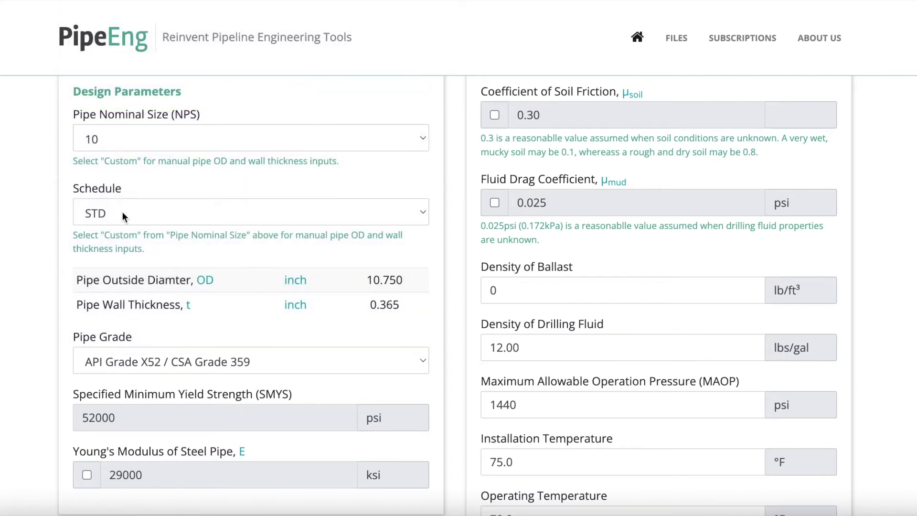
left_click(124, 216)
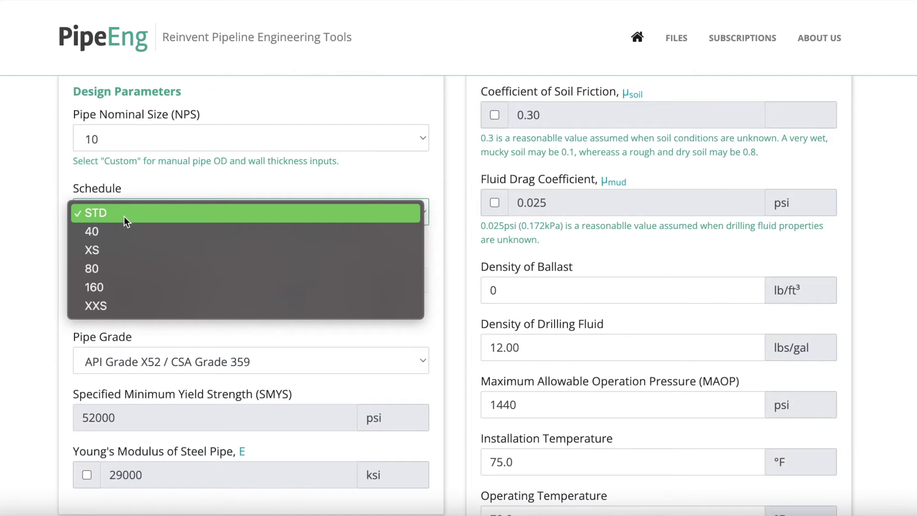
left_click(124, 214)
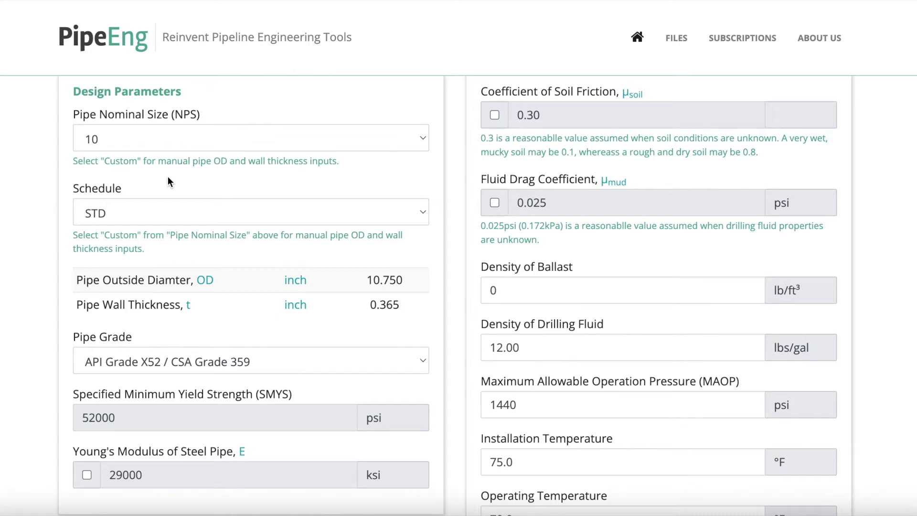
Step: Switch the Pipe Nominal Size to Custom and set the Pipe Outside Diameter to 10.75 inch
left_click(168, 143)
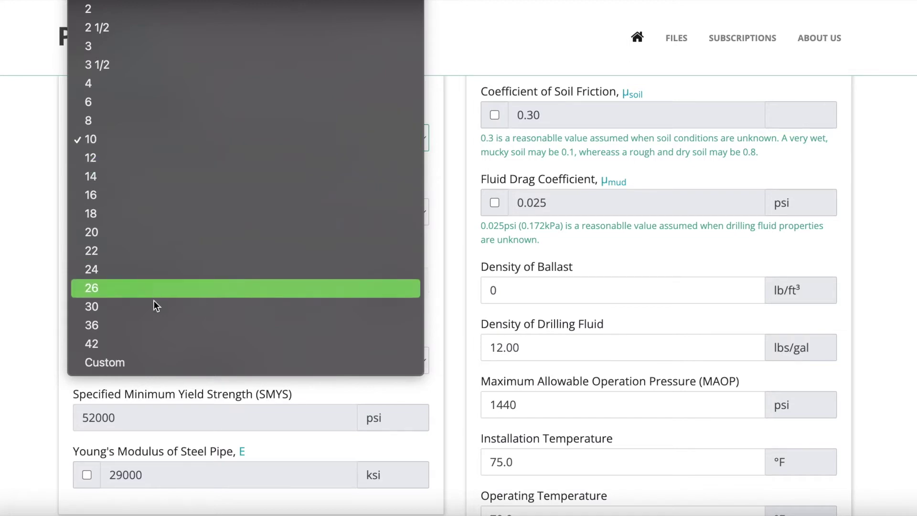
left_click(139, 362)
scroll(45, 213, "down", 2)
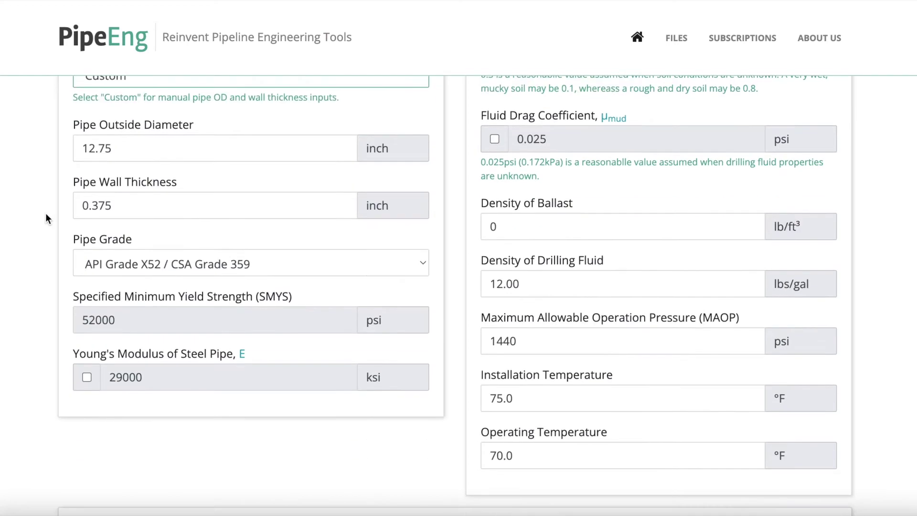
scroll(45, 213, "up", 1)
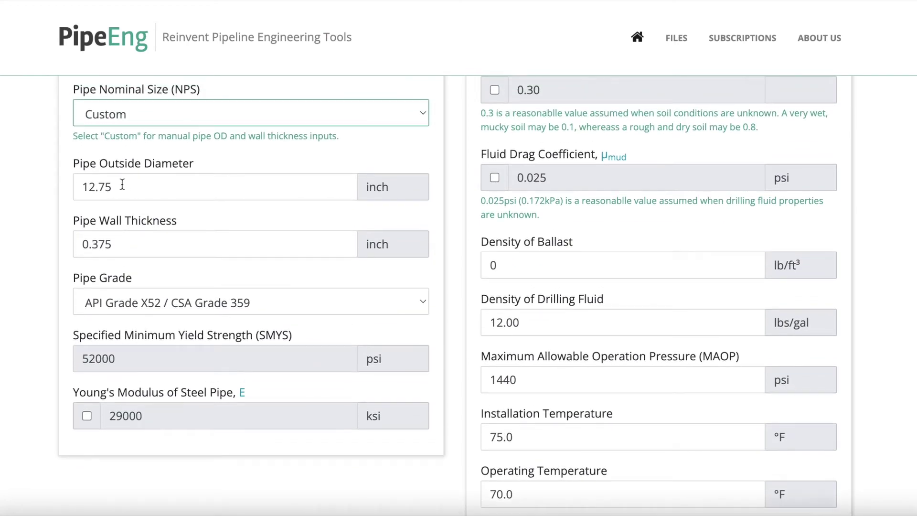
left_click_drag(116, 184, 67, 180)
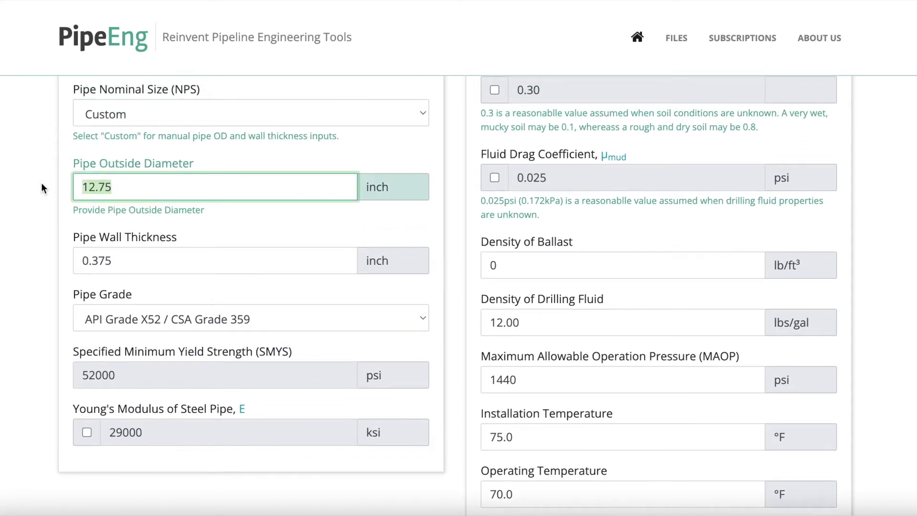
type("10.75")
left_click(42, 210)
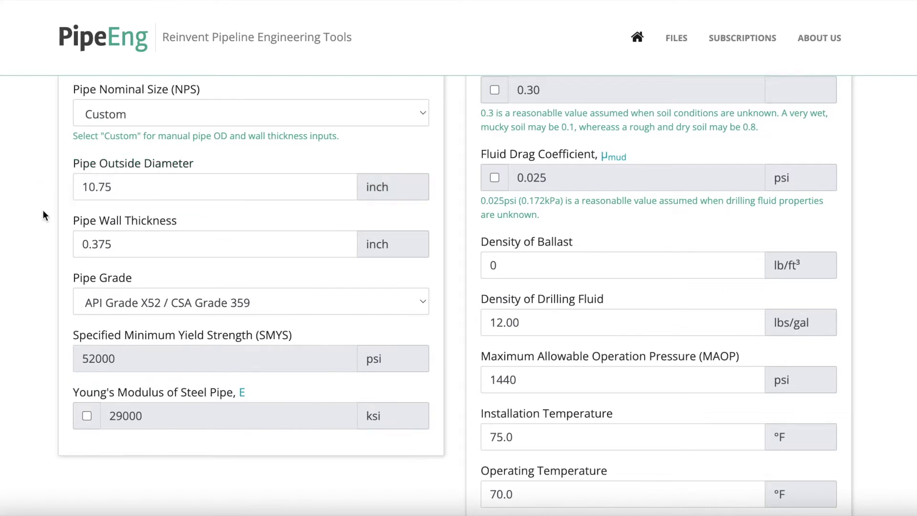
Step: Set the Pipe Wall Thickness in the Design Parameters to 0.25 inch
left_click(139, 235)
left_click(135, 236)
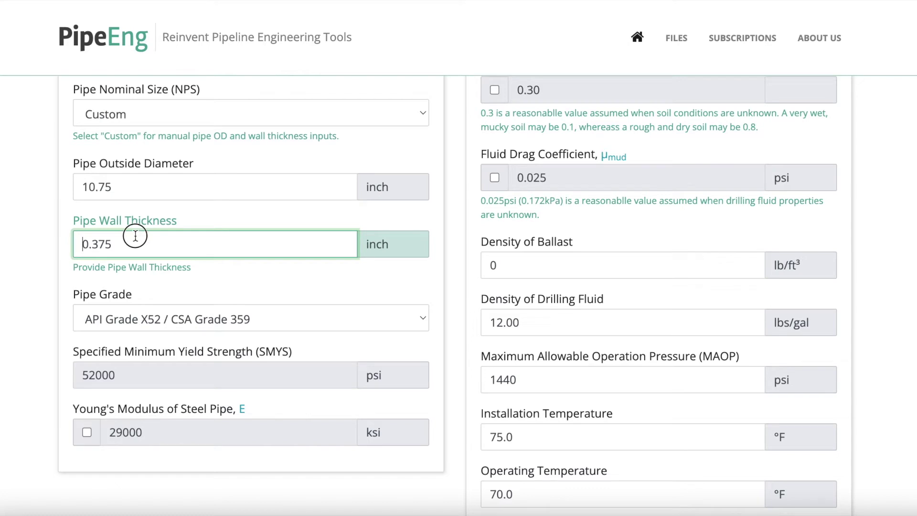
left_click_drag(135, 236, 59, 242)
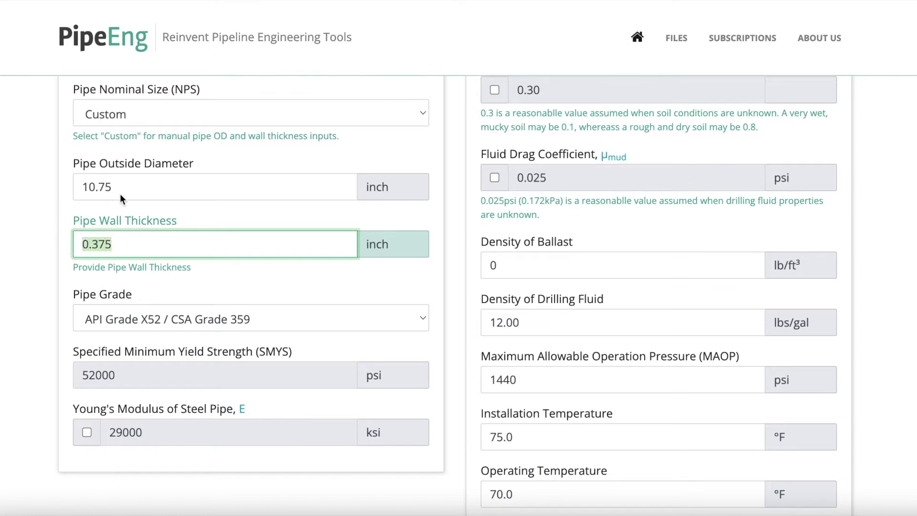
left_click(122, 249)
left_click_drag(123, 251, 72, 251)
type("0.25")
left_click(12, 225)
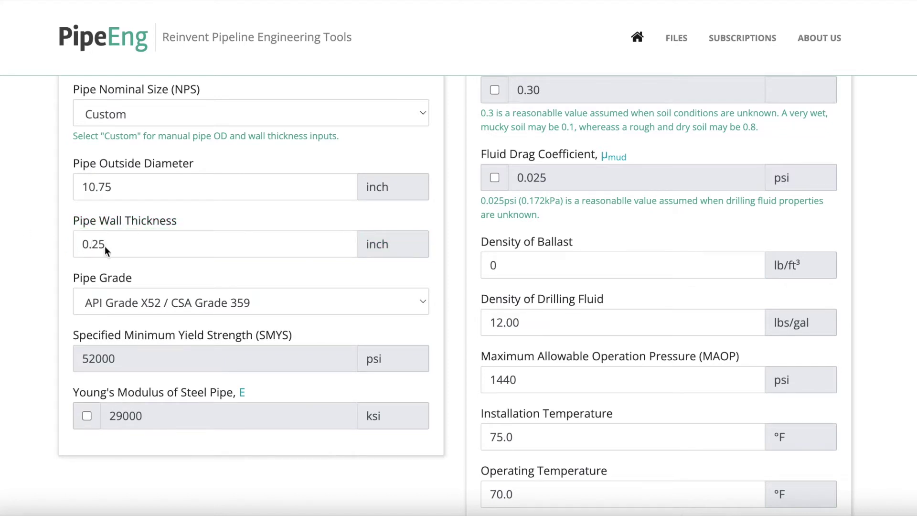
Step: Set the Pipe Grade to API Grade X42 / CSA Grade 290, and review the remaining grade options without changing it
left_click(130, 301)
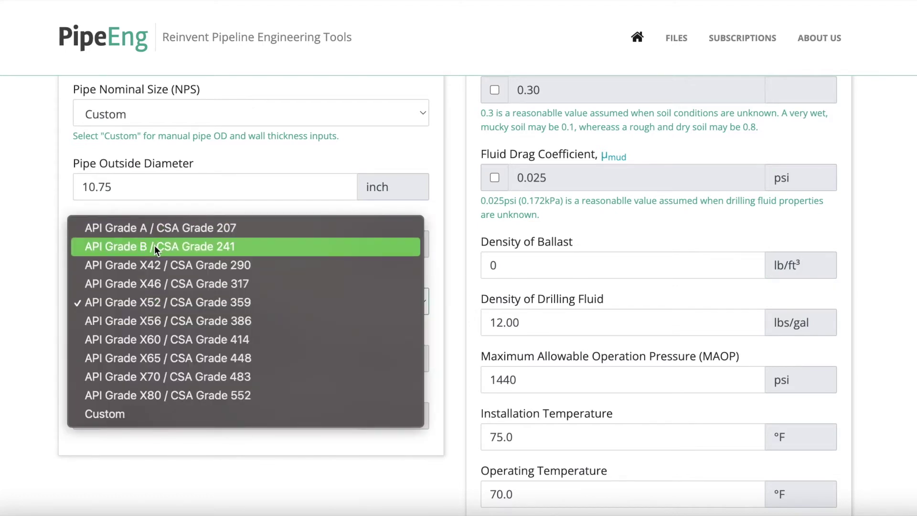
left_click(152, 265)
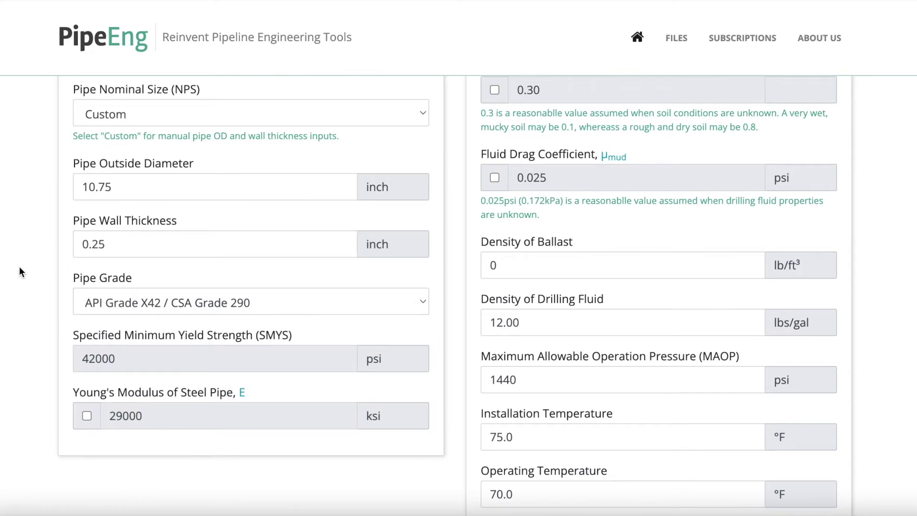
scroll(19, 271, "down", 1)
scroll(19, 272, "up", 1)
left_click(127, 308)
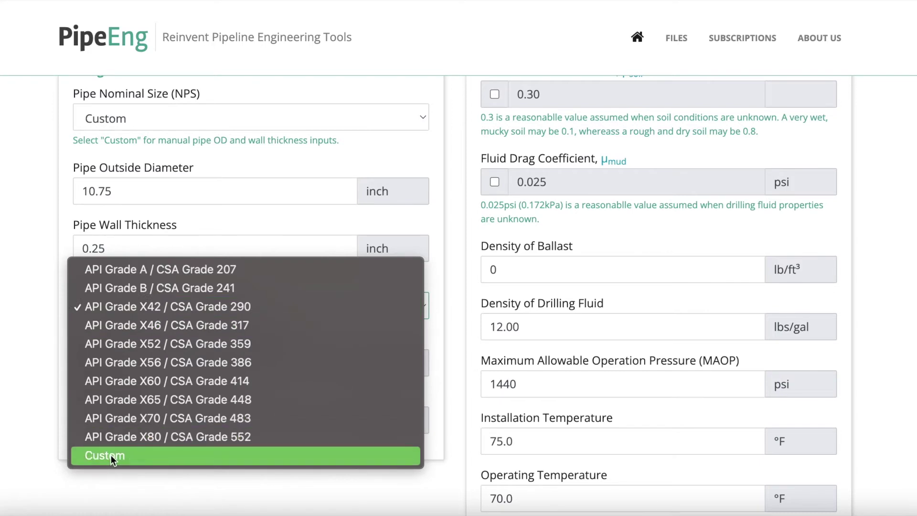
left_click(38, 347)
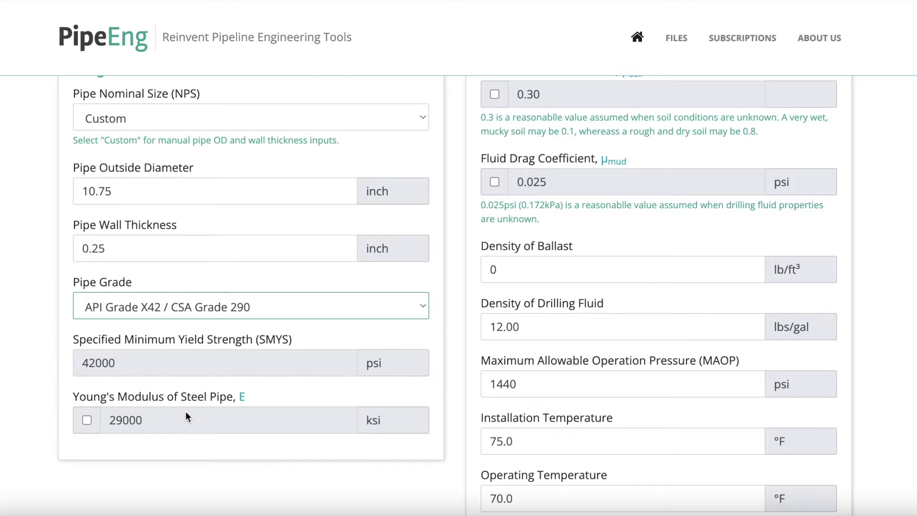
scroll(185, 413, "up", 1)
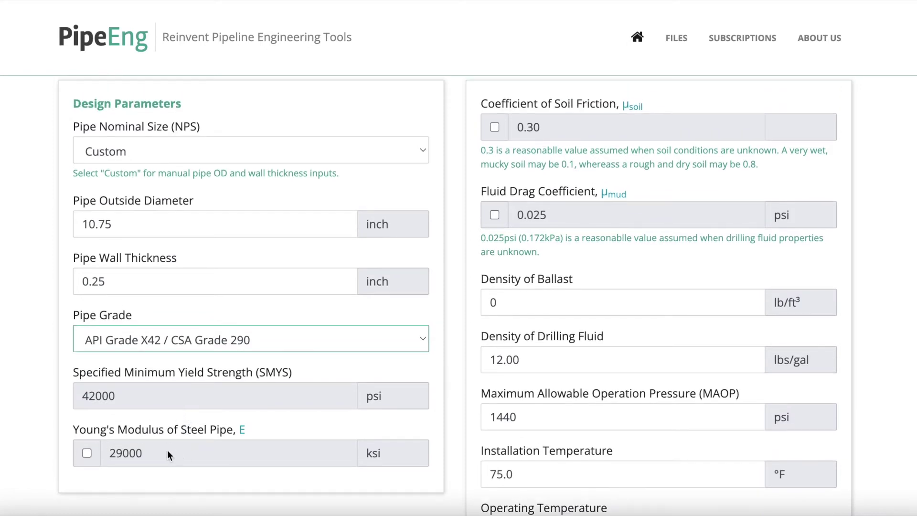
scroll(173, 457, "up", 1)
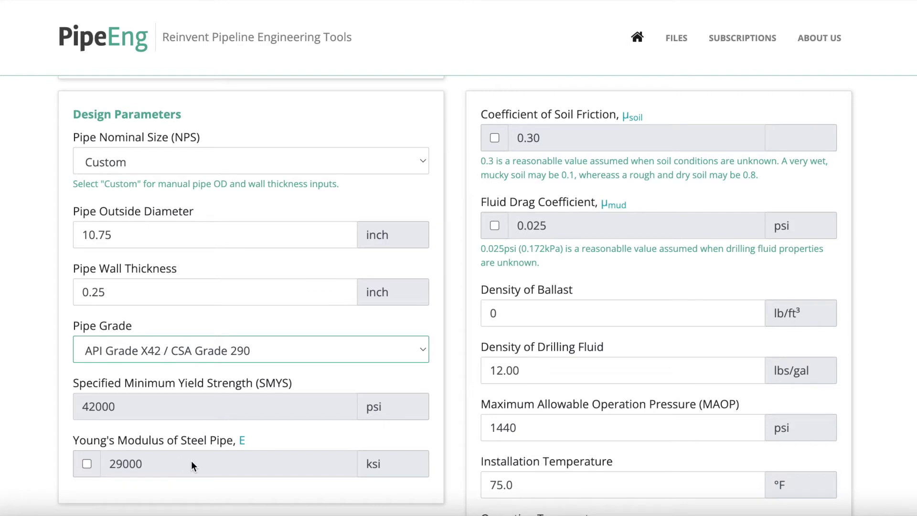
scroll(267, 417, "down", 1)
scroll(268, 416, "up", 1)
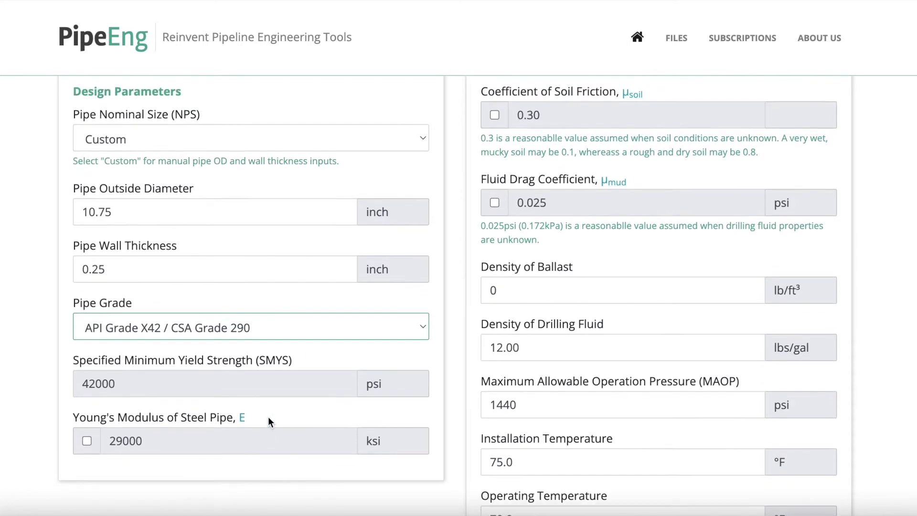
Step: Enable manual entry of the Young's Modulus of Steel Pipe and set it to 30000 ksi
left_click(88, 441)
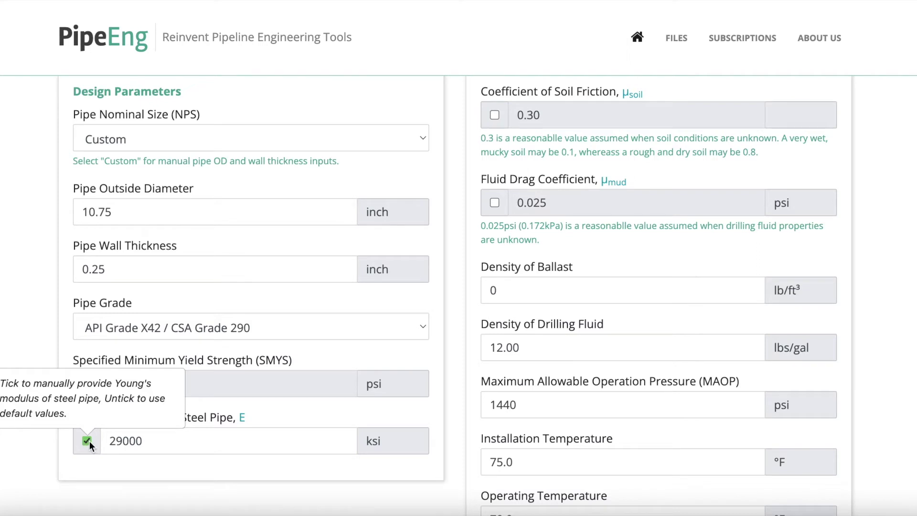
left_click(149, 446)
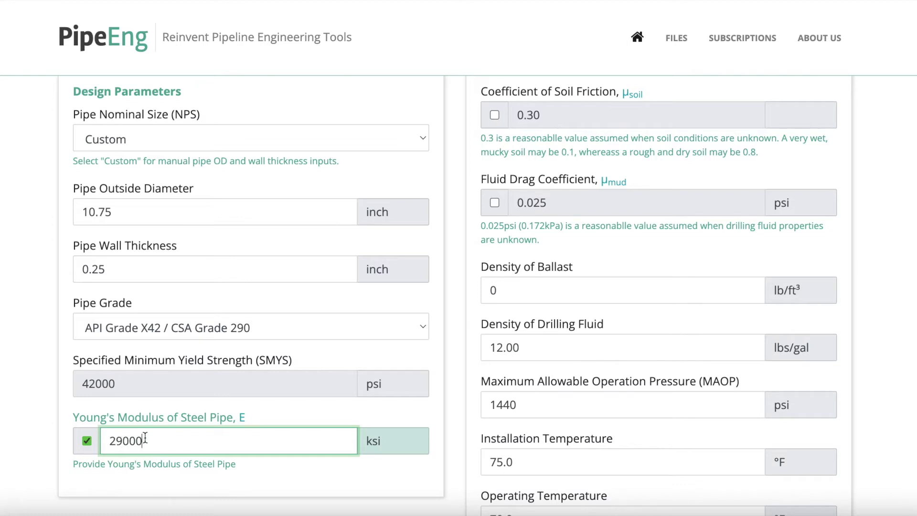
left_click(118, 440)
left_click_drag(118, 440, 101, 441)
type("30")
left_click(17, 407)
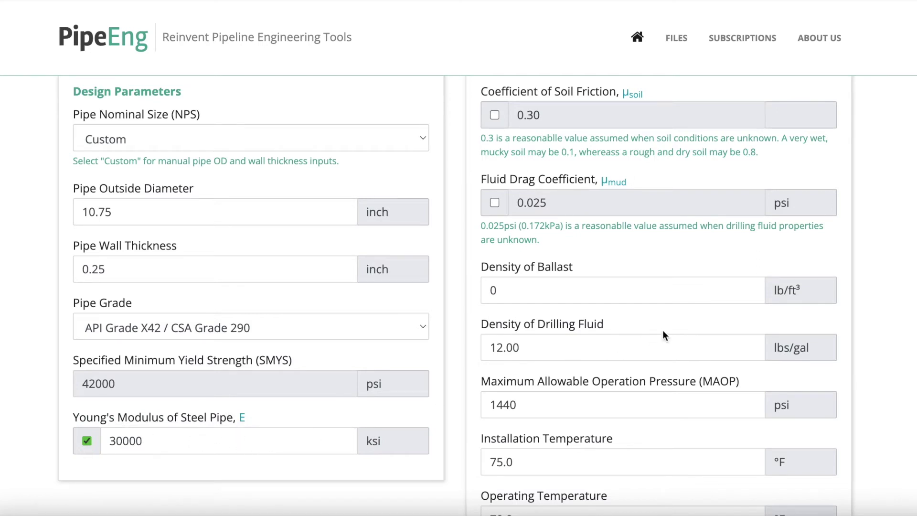
Step: Try manual entry for the Coefficient of Soil Friction and return it to the default value
scroll(662, 331, "up", 1)
scroll(657, 332, "down", 1)
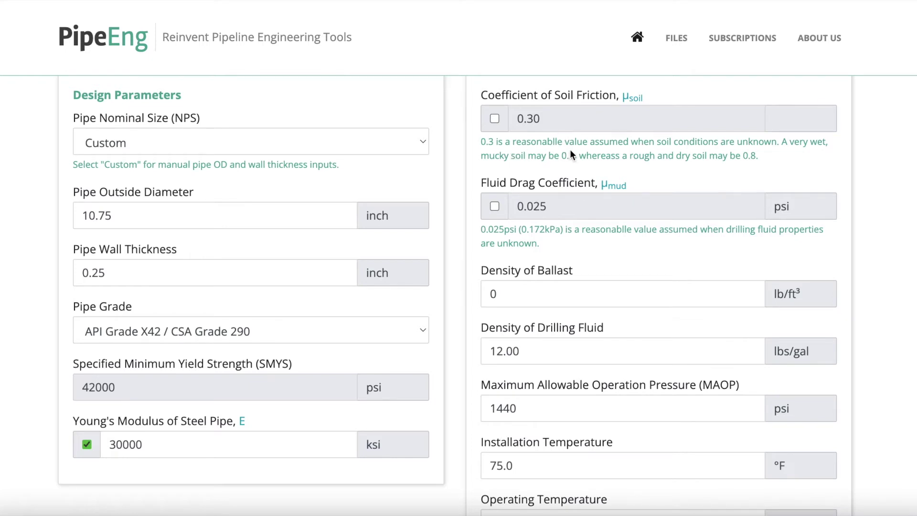
left_click(496, 119)
left_click(496, 118)
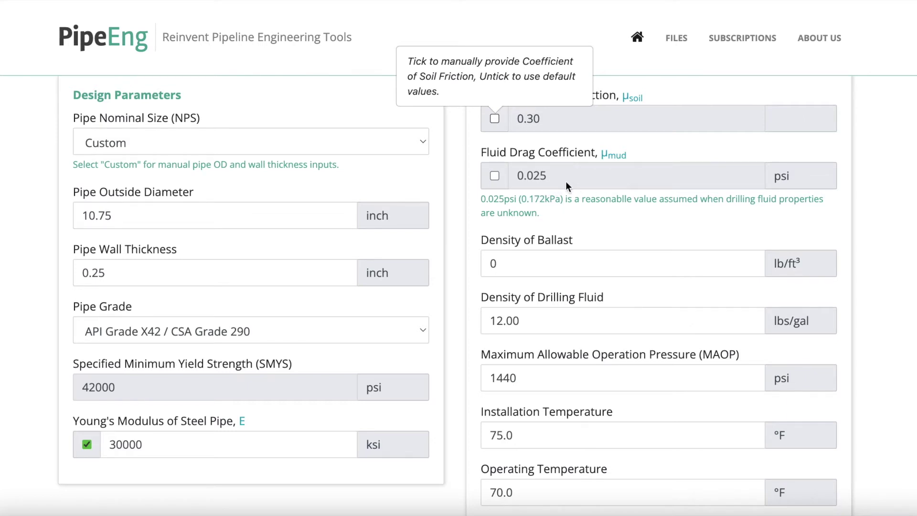
Step: Examine the input guidance for the Density of Ballast and the Density of Drilling Fluid
scroll(897, 214, "down", 2)
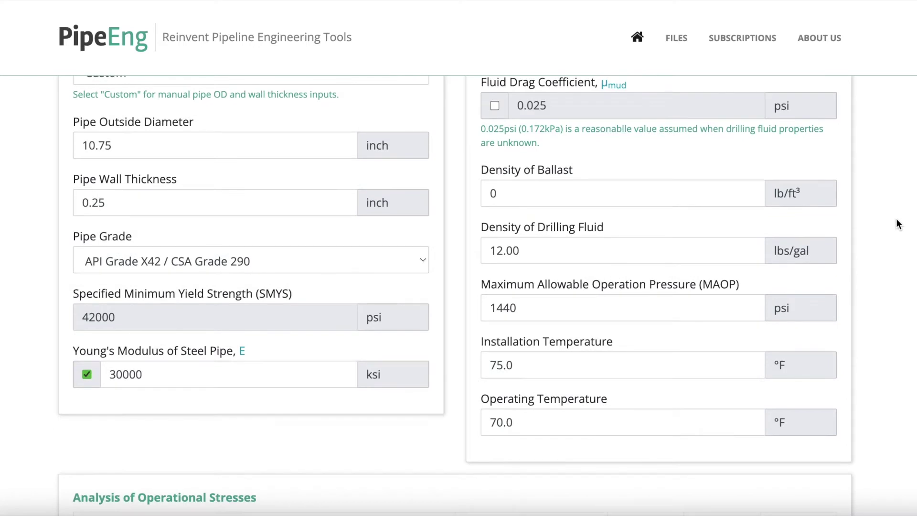
left_click(629, 194)
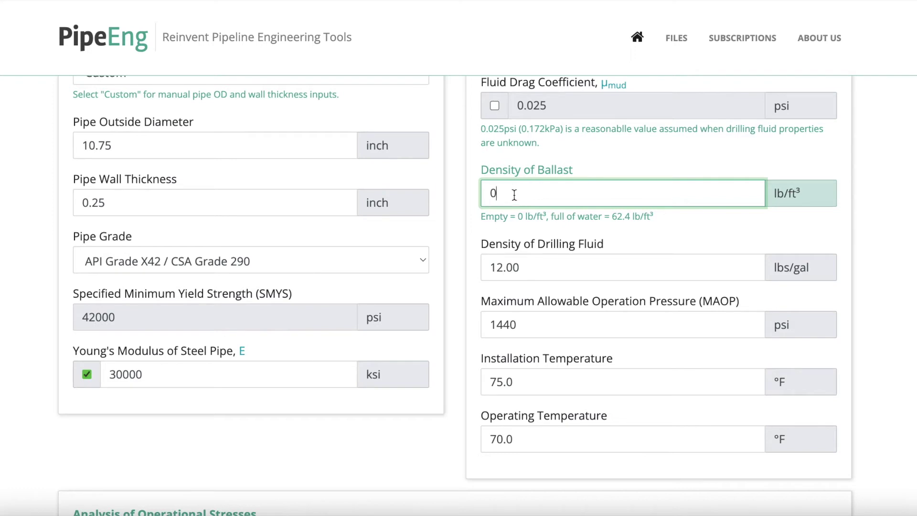
left_click(543, 265)
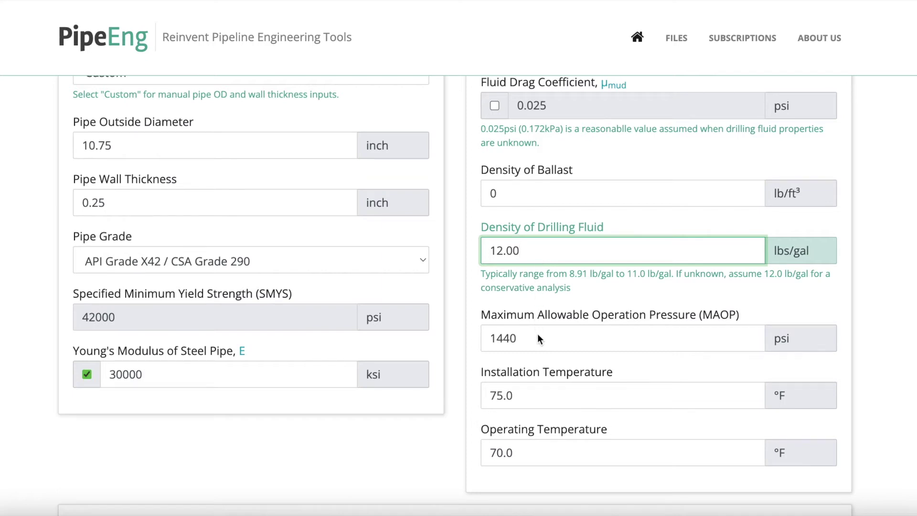
left_click(537, 337)
left_click(537, 198)
left_click(541, 267)
Step: Set the Maximum Allowable Operation Pressure (MAOP) to 740 psi
scroll(556, 311, "down", 2)
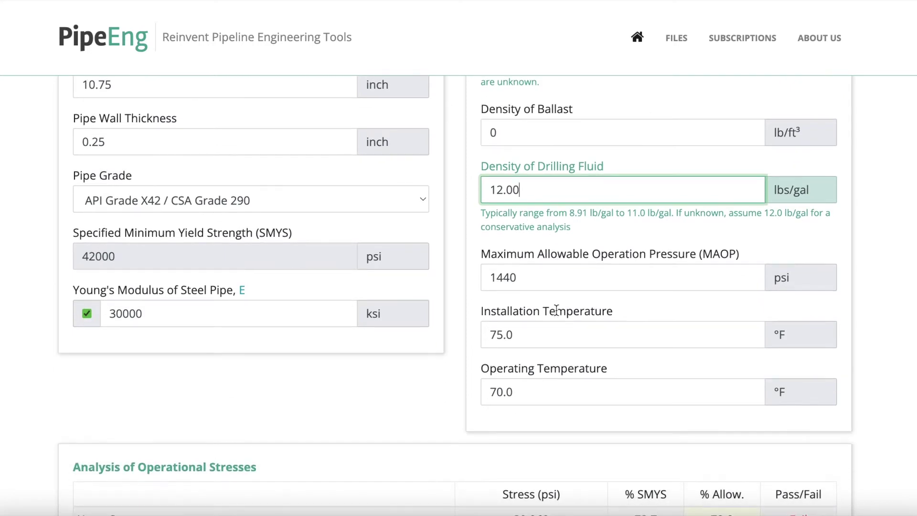
left_click(531, 276)
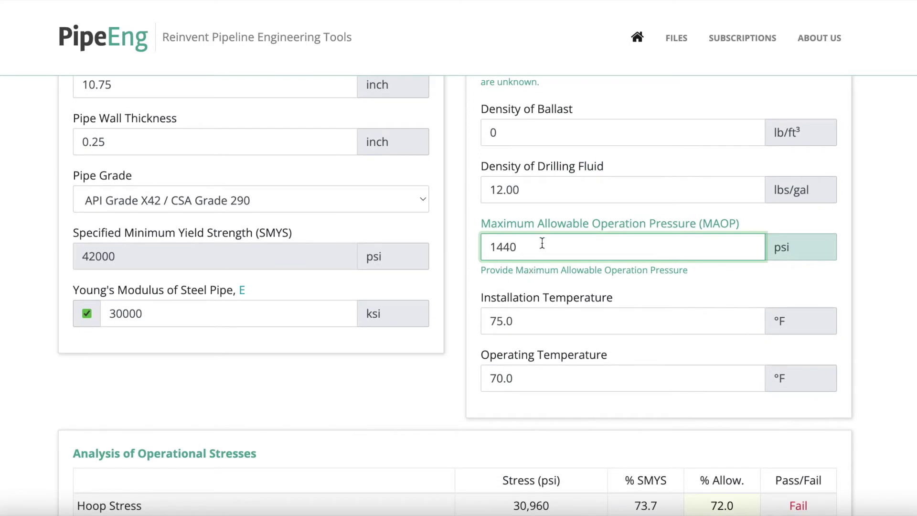
left_click_drag(530, 248, 465, 246)
type("740")
left_click(526, 266)
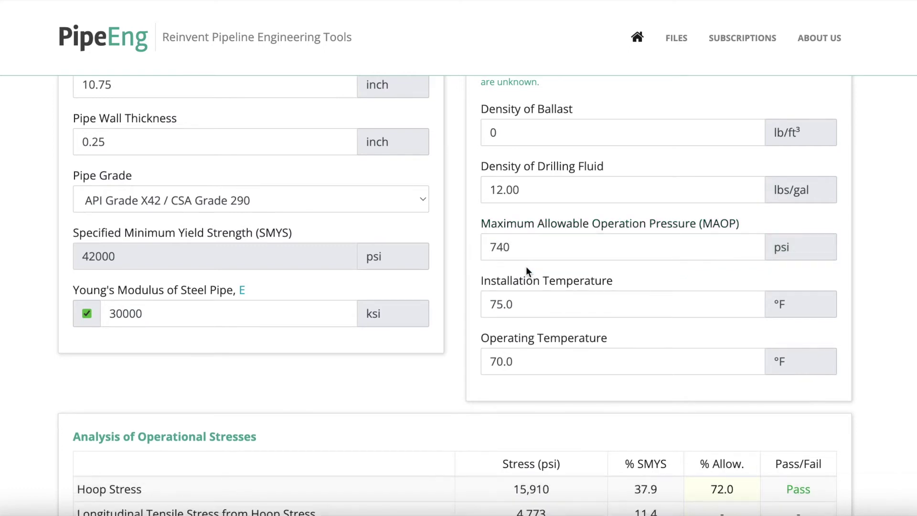
Step: Check the Installation Temperature input and set the Operating Temperature to 120 °F
left_click(527, 310)
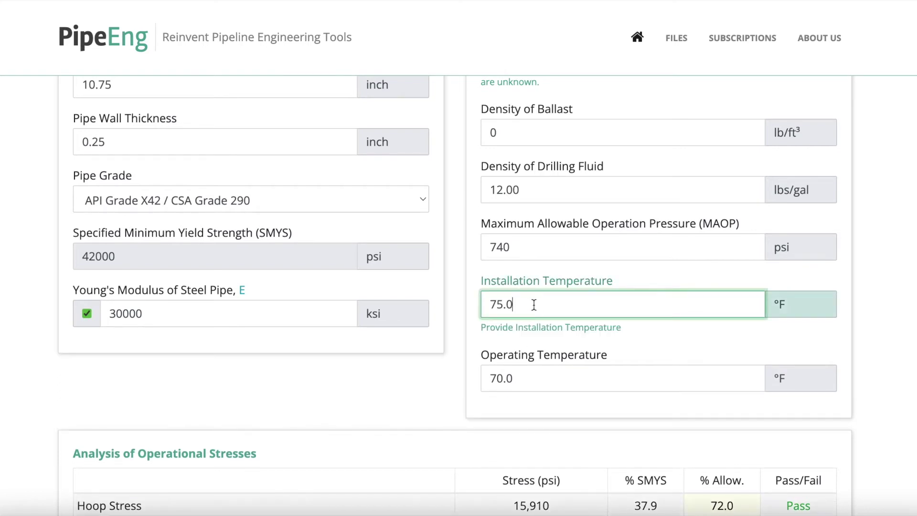
left_click(523, 382)
left_click_drag(526, 368, 468, 368)
type("120")
left_click(905, 292)
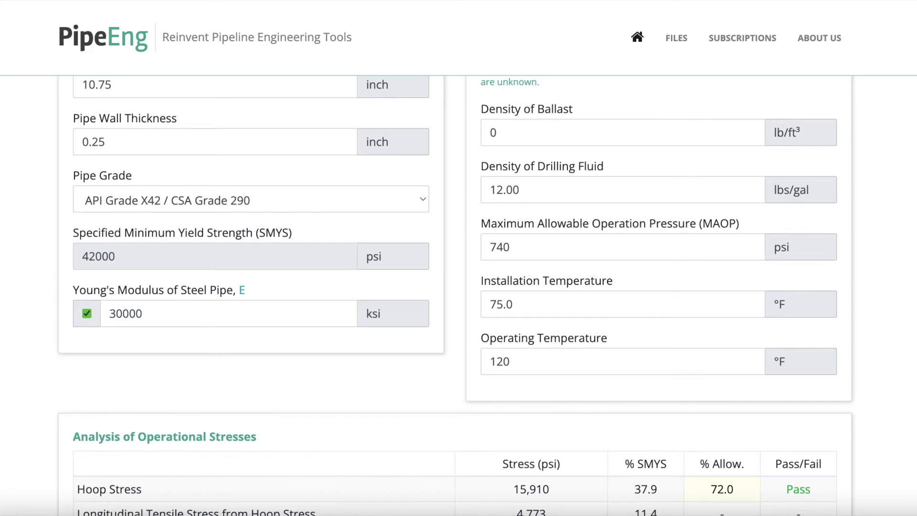
Step: Try an allowable percentage of 80 for Hoop Stress in the Analysis of Operational Stresses
scroll(458, 287, "down", 6)
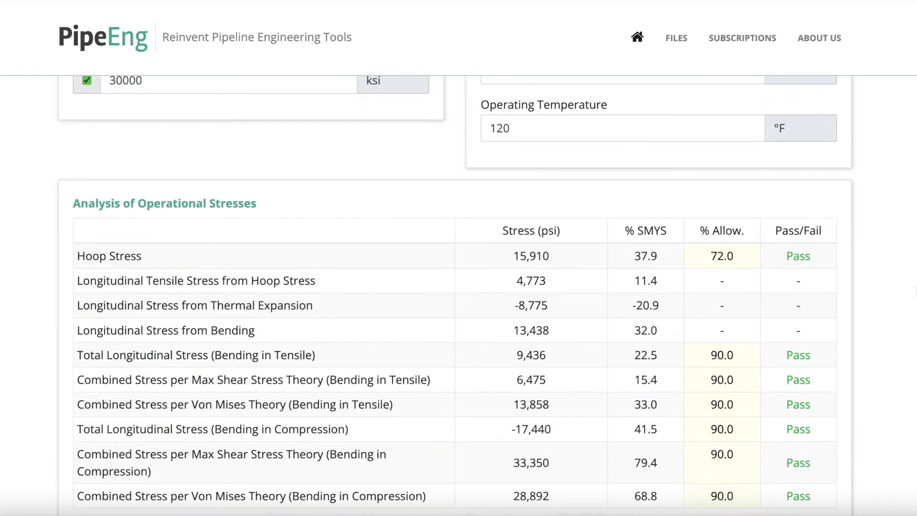
scroll(458, 287, "down", 1)
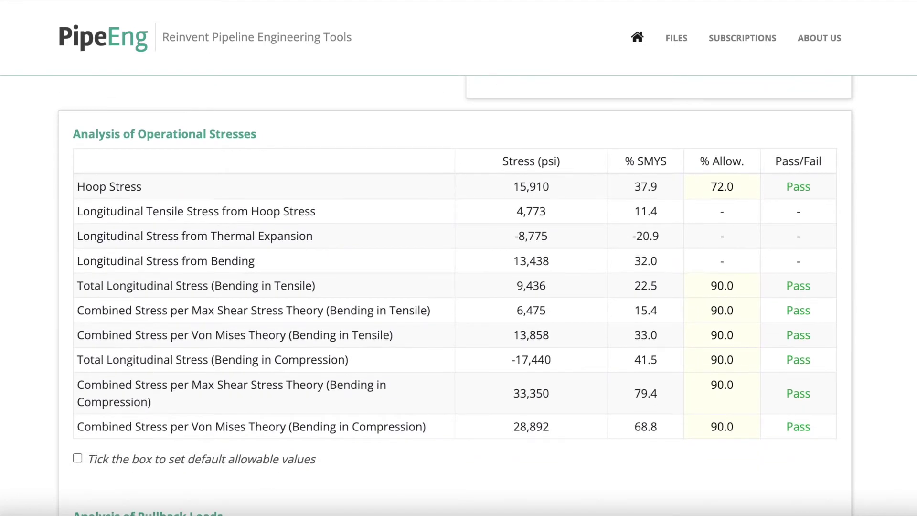
scroll(458, 287, "down", 1)
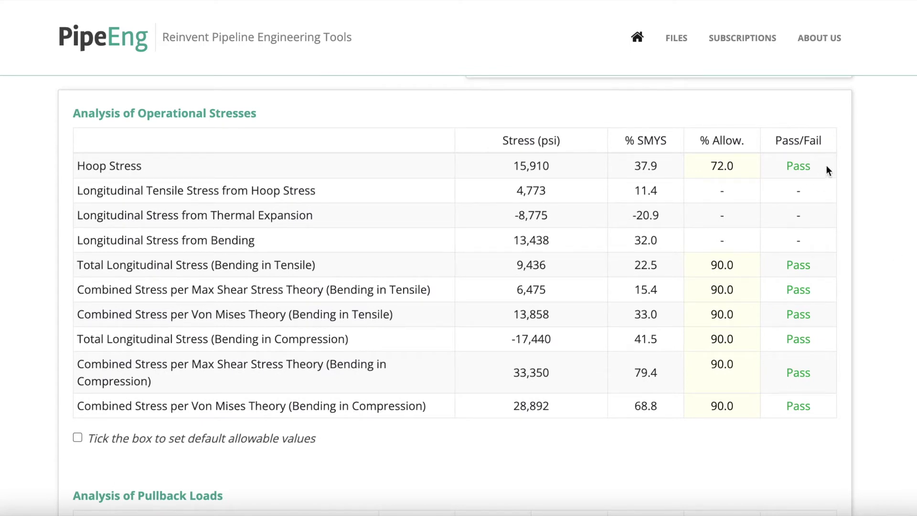
scroll(803, 335, "up", 1)
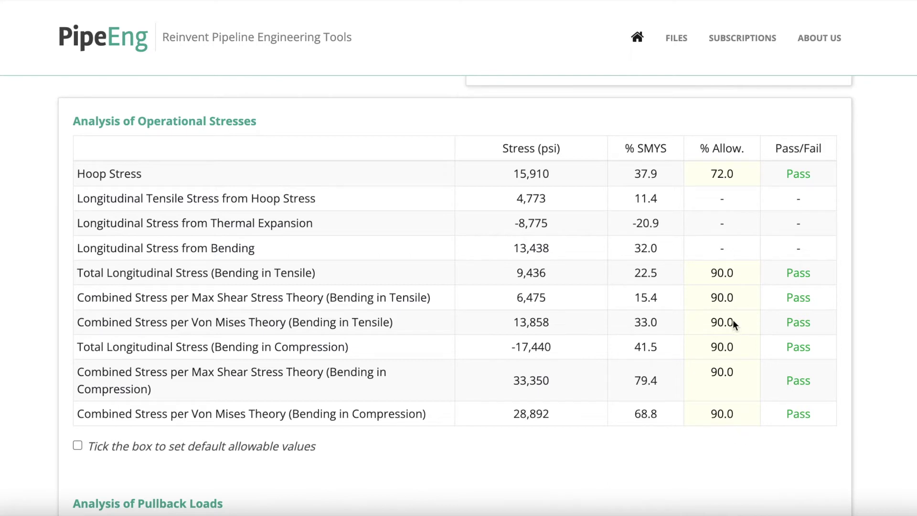
left_click(725, 172)
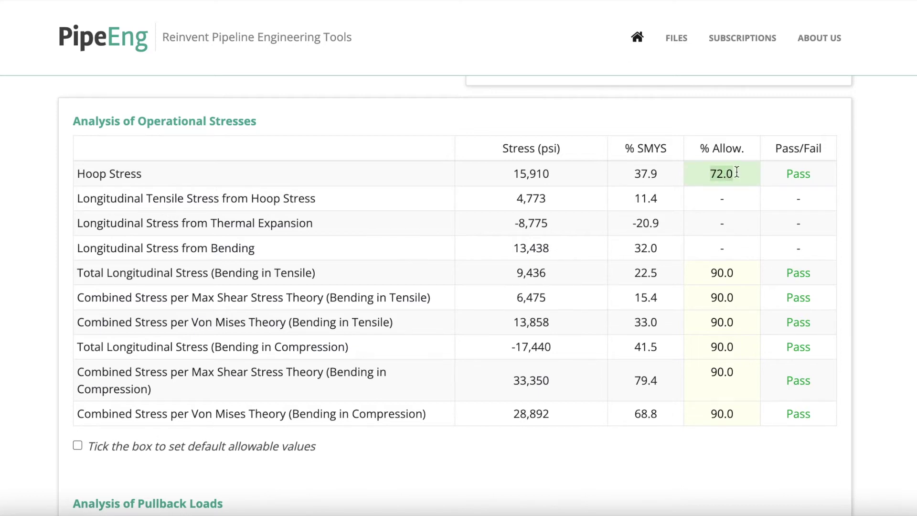
type("80")
left_click(739, 270)
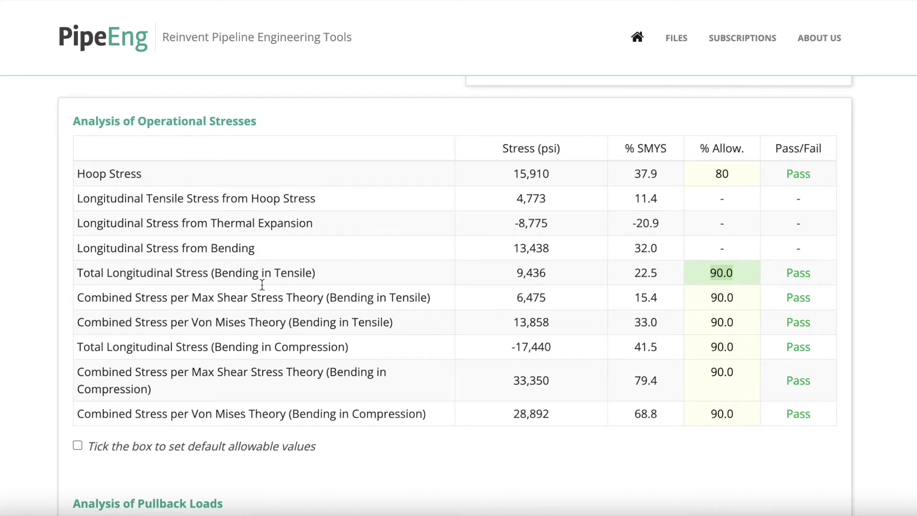
Step: Set the Hoop Stress allowable percentage back to 72 in the Analysis of Operational Stresses
left_click(740, 172)
left_click(717, 172)
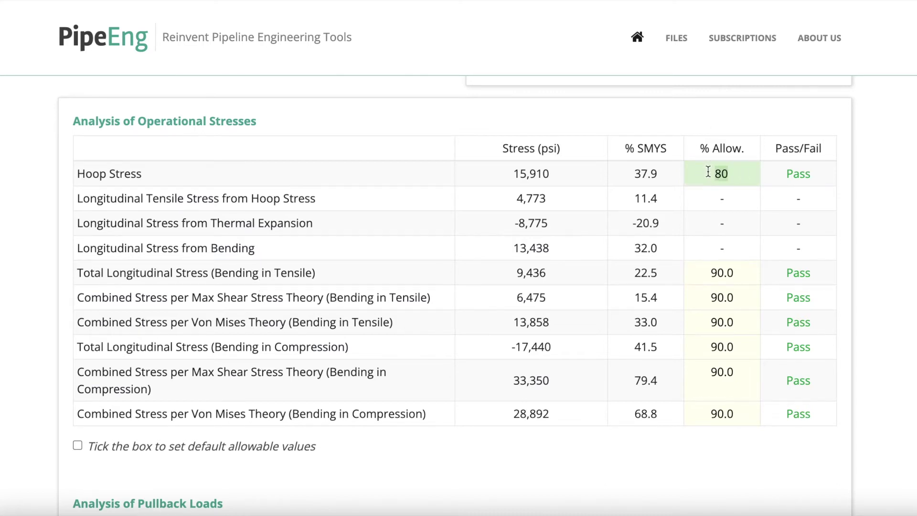
key("BackSpace")
key("BackSpace")
type("72")
left_click(900, 210)
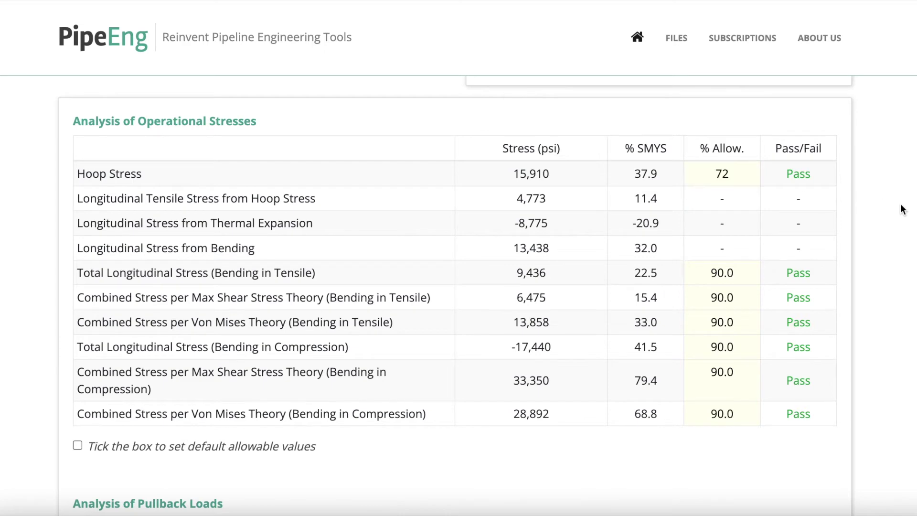
Step: Examine the Analysis of Pullback Loads, including the drag forces and the sectional and total pulling loads for each path segment
scroll(900, 209, "down", 1)
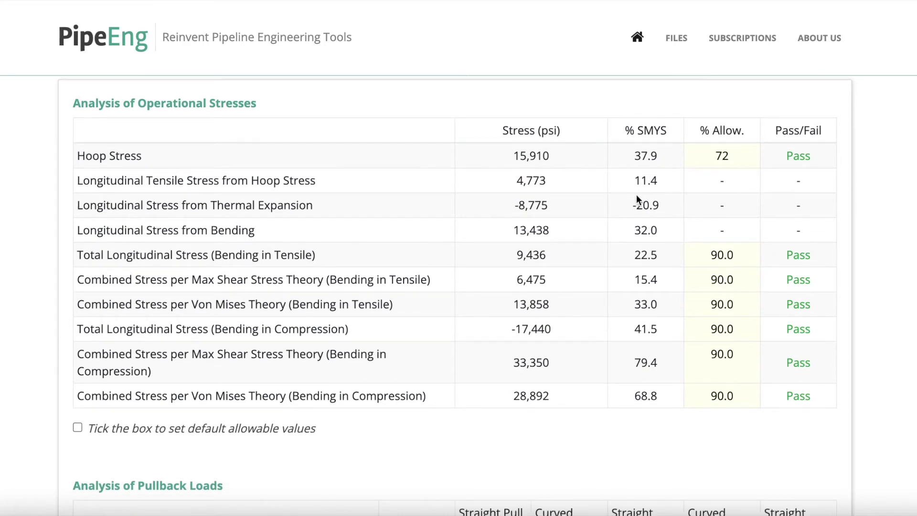
scroll(737, 276, "down", 5)
scroll(737, 277, "down", 3)
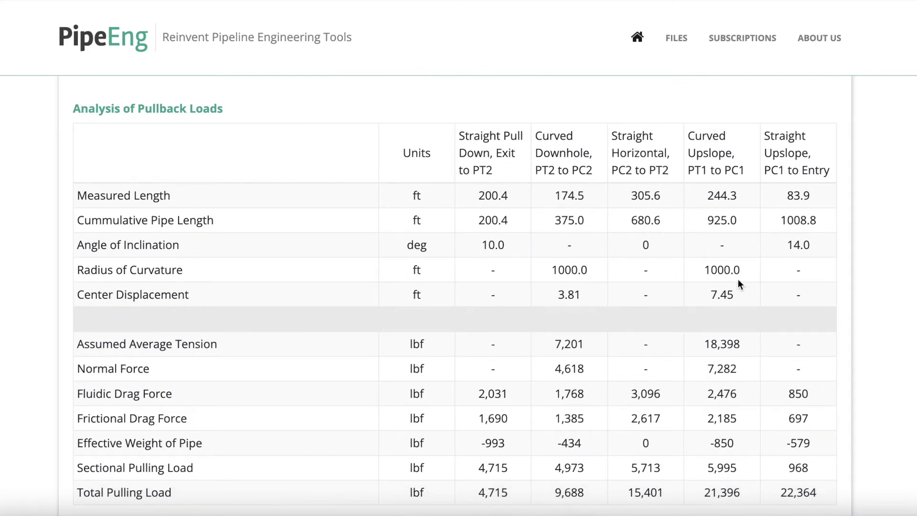
scroll(880, 323, "down", 1)
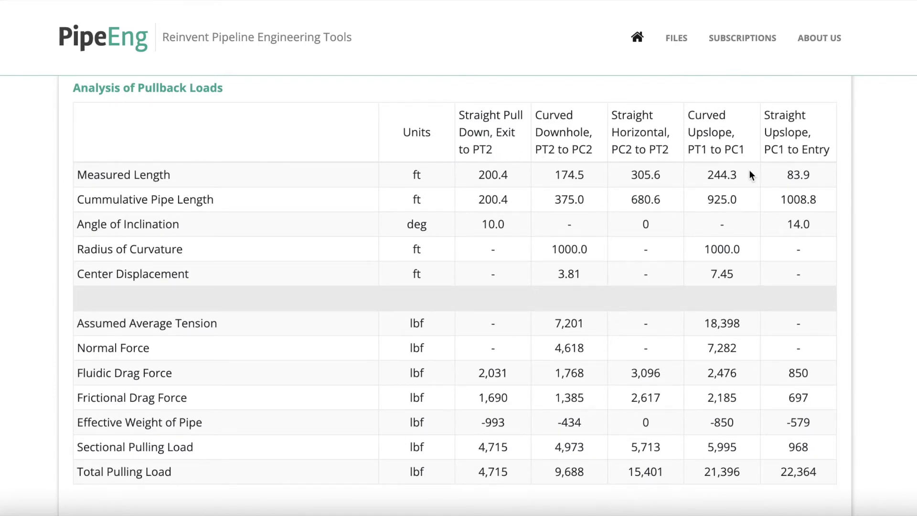
scroll(780, 306, "down", 2)
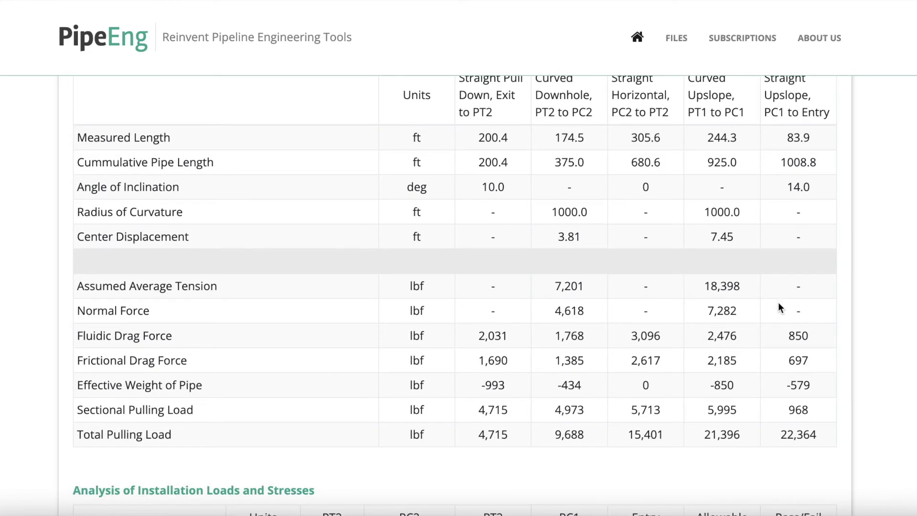
scroll(778, 303, "down", 2)
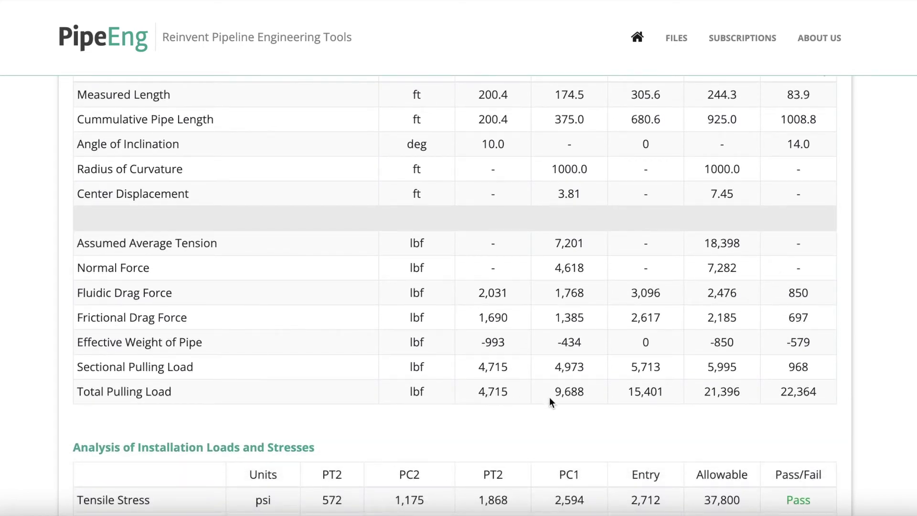
scroll(550, 398, "up", 4)
scroll(549, 398, "down", 4)
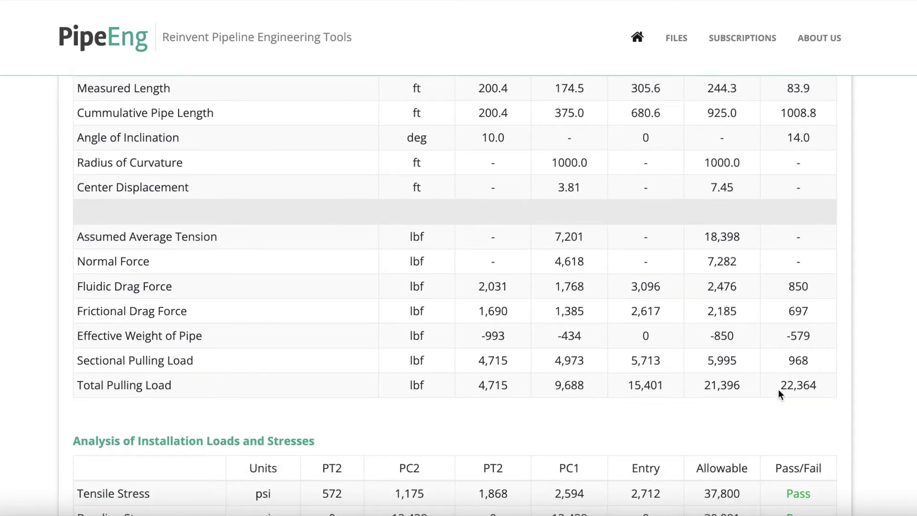
scroll(813, 389, "down", 2)
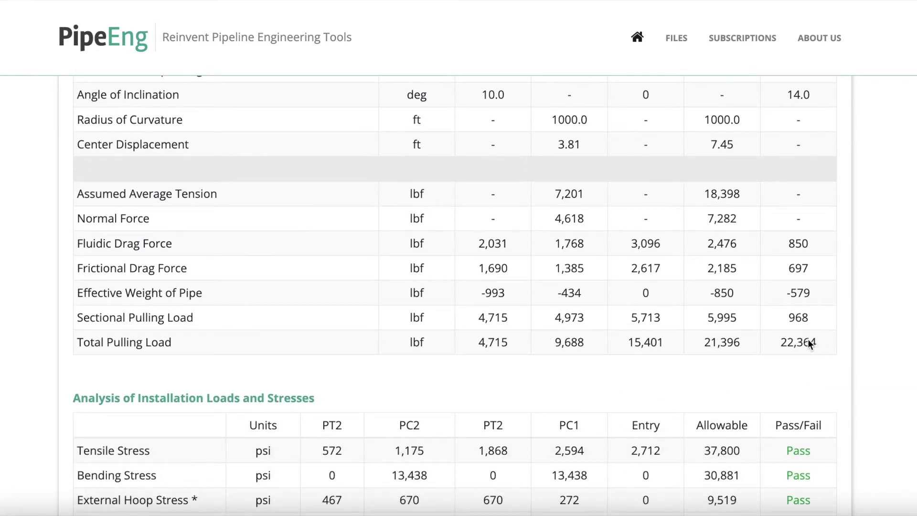
scroll(809, 340, "up", 5)
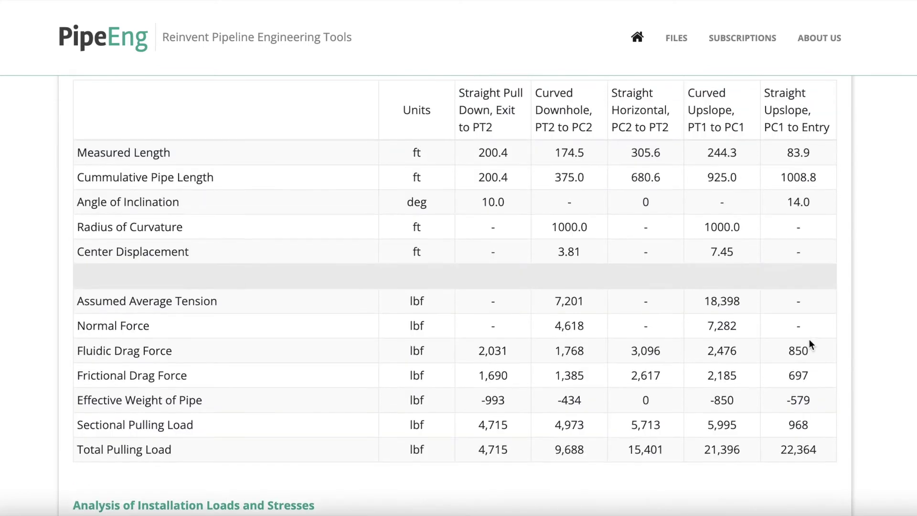
scroll(809, 341, "down", 3)
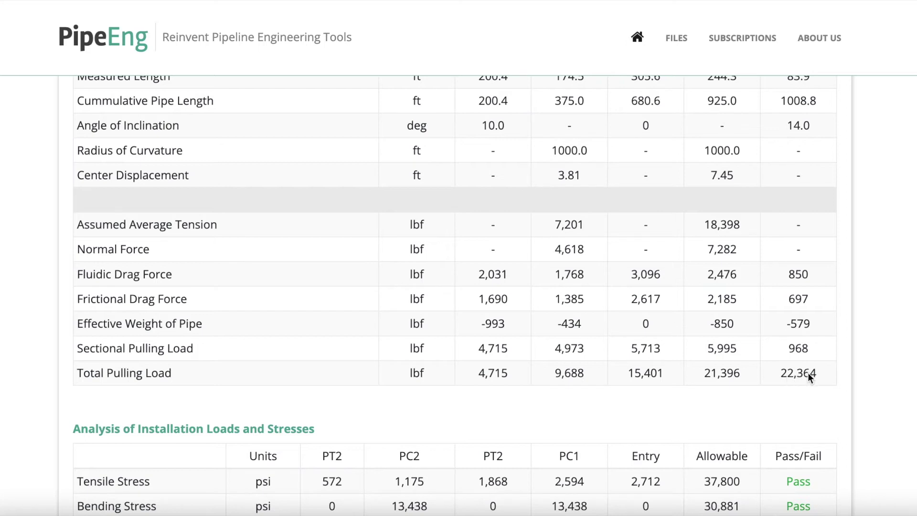
scroll(811, 375, "down", 2)
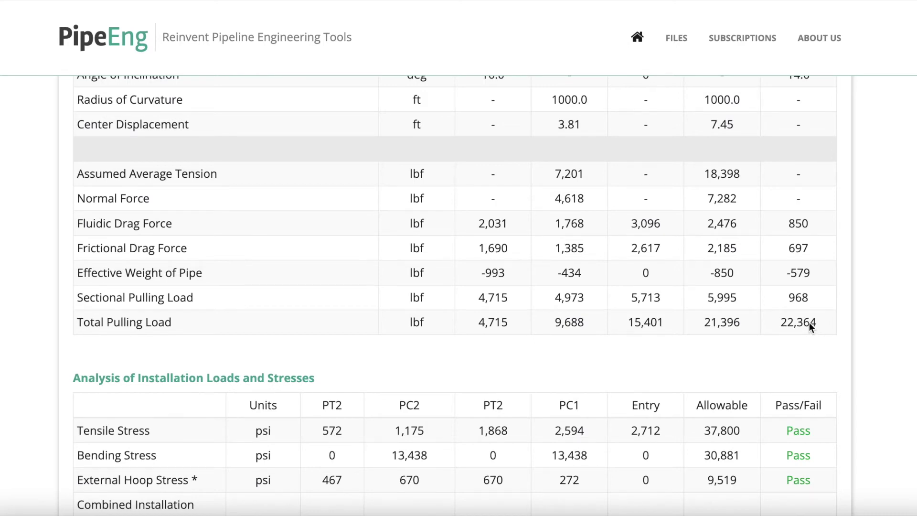
Step: Review the pass/fail checks in the Analysis of Installation Loads and Stresses and the Analysis of Operational Stresses
scroll(809, 323, "down", 10)
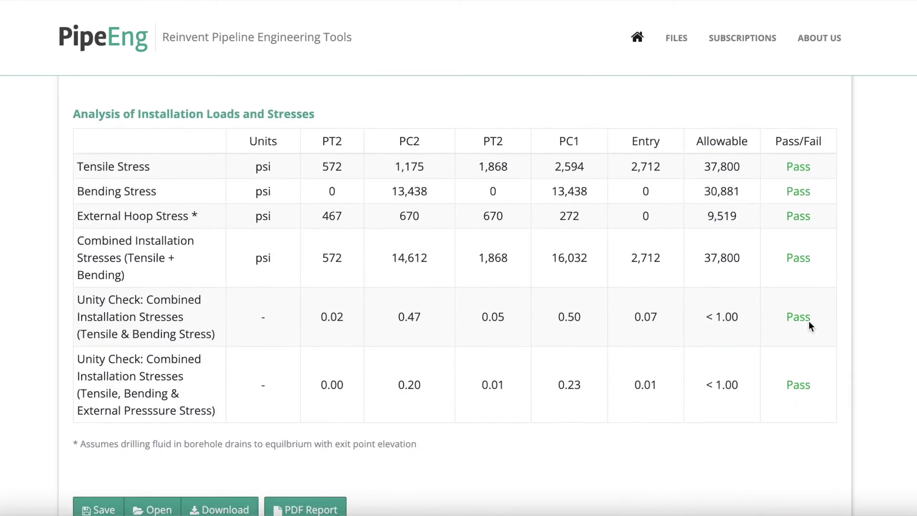
scroll(809, 321, "down", 1)
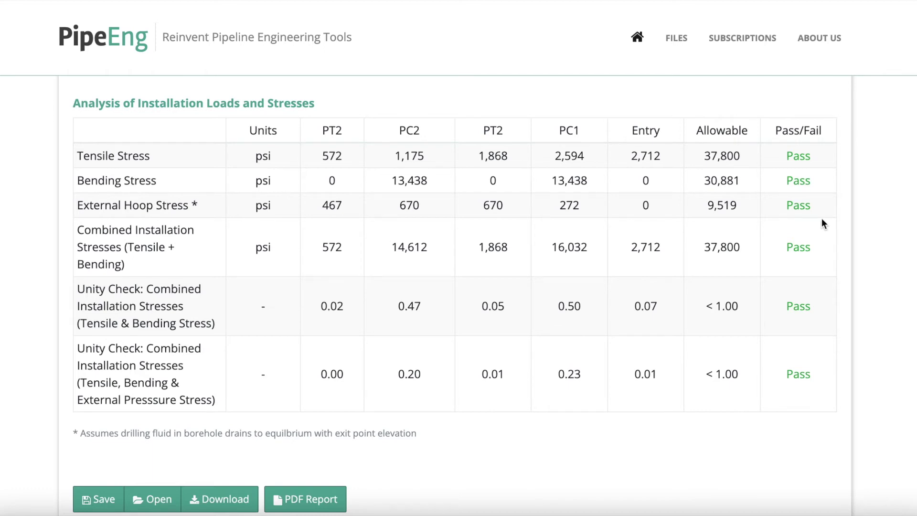
scroll(817, 214, "up", 5)
scroll(815, 209, "up", 10)
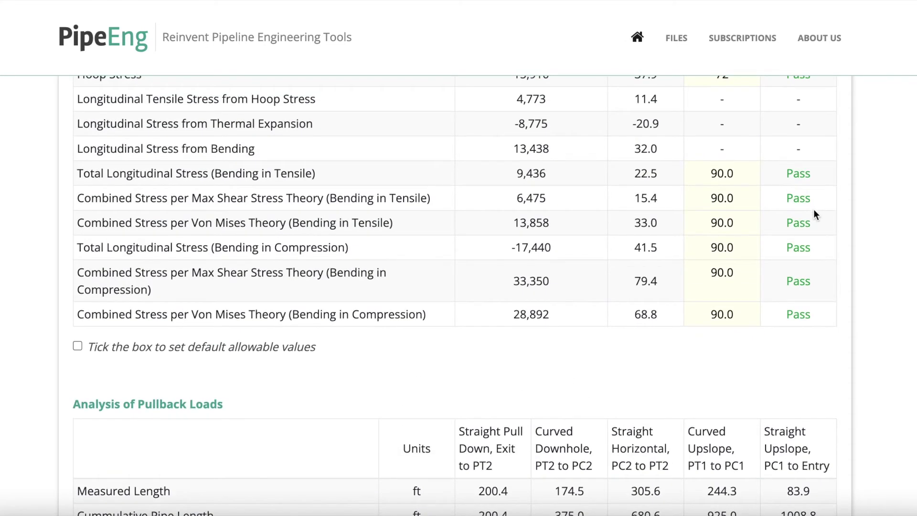
scroll(813, 210, "up", 2)
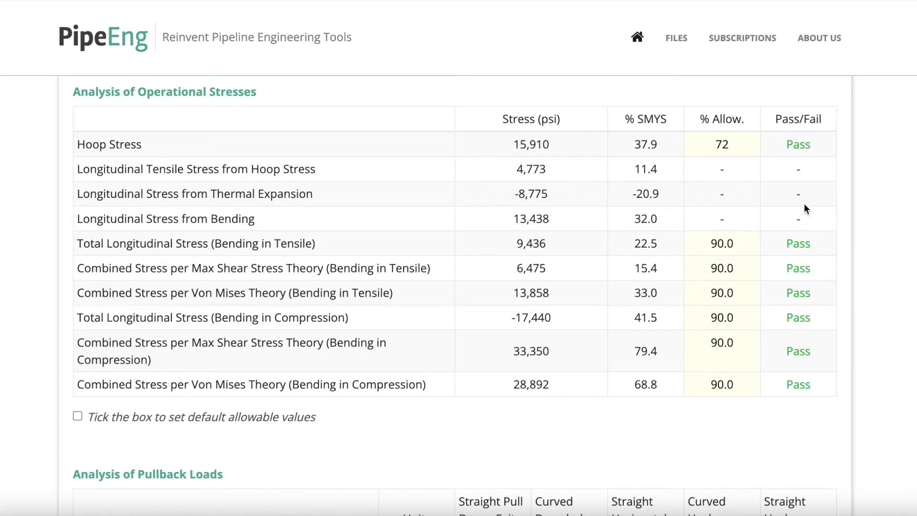
Step: Examine the pipe and operating parameters together with the operational stress, pullback load and installation stress results
scroll(803, 204, "up", 7)
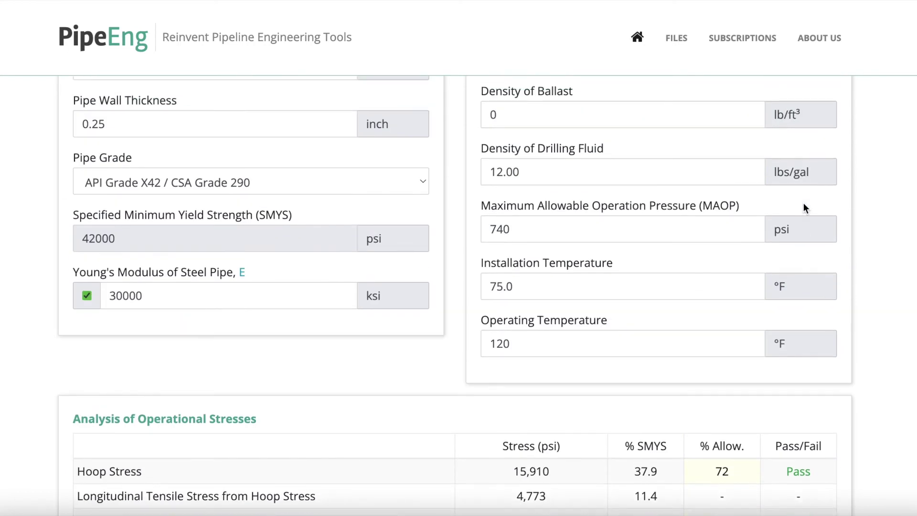
scroll(803, 205, "up", 2)
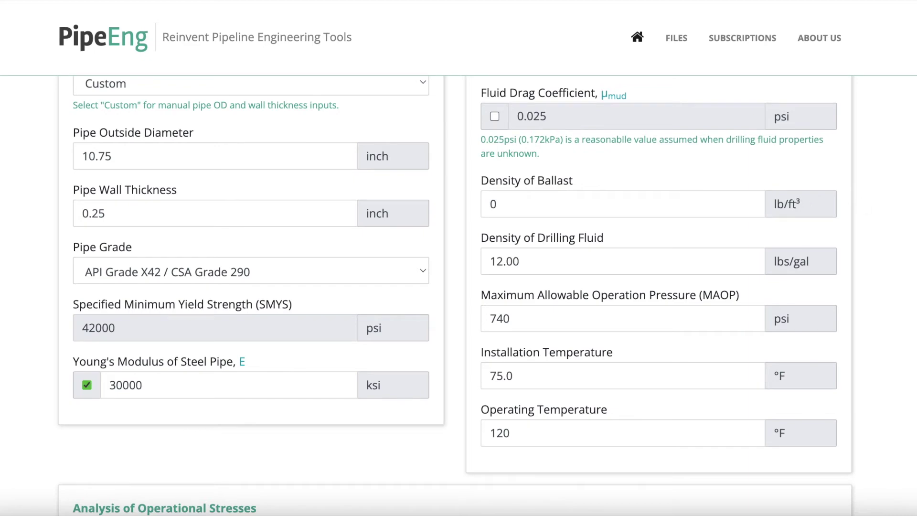
scroll(459, 296, "down", 1)
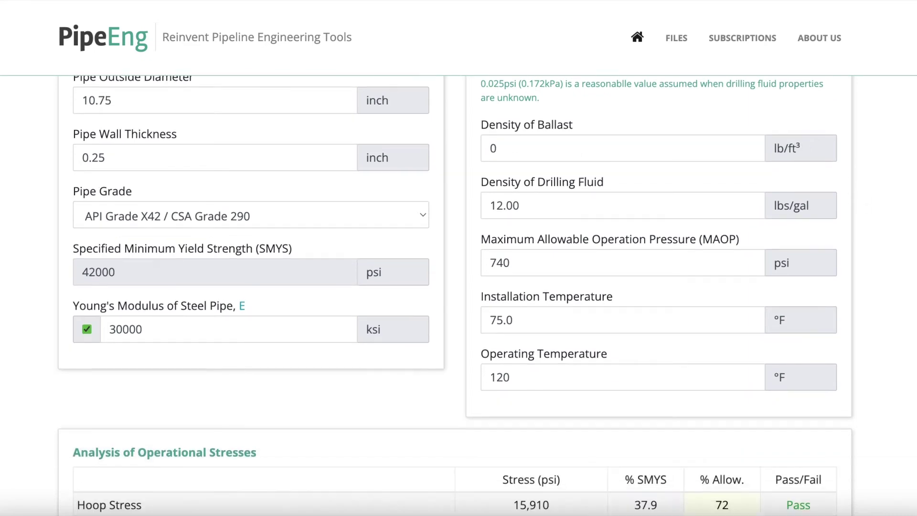
scroll(458, 295, "down", 9)
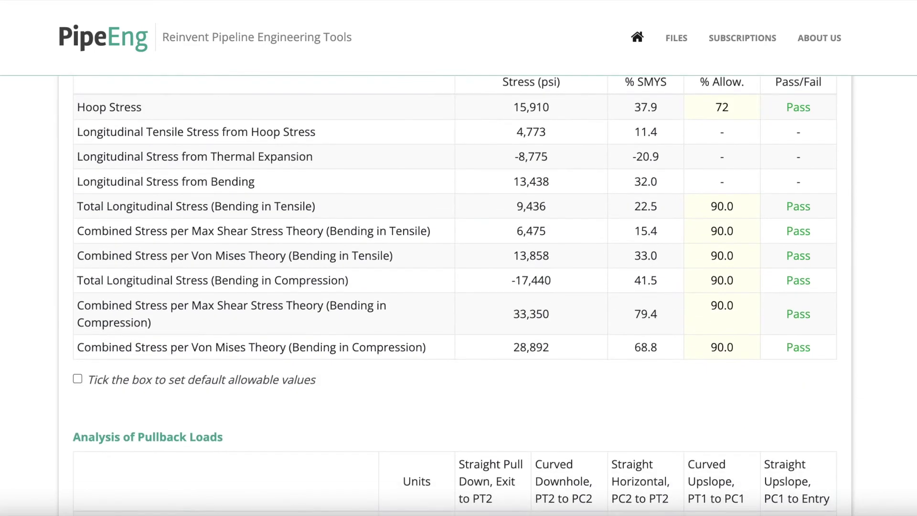
scroll(459, 295, "down", 1)
scroll(459, 295, "down", 6)
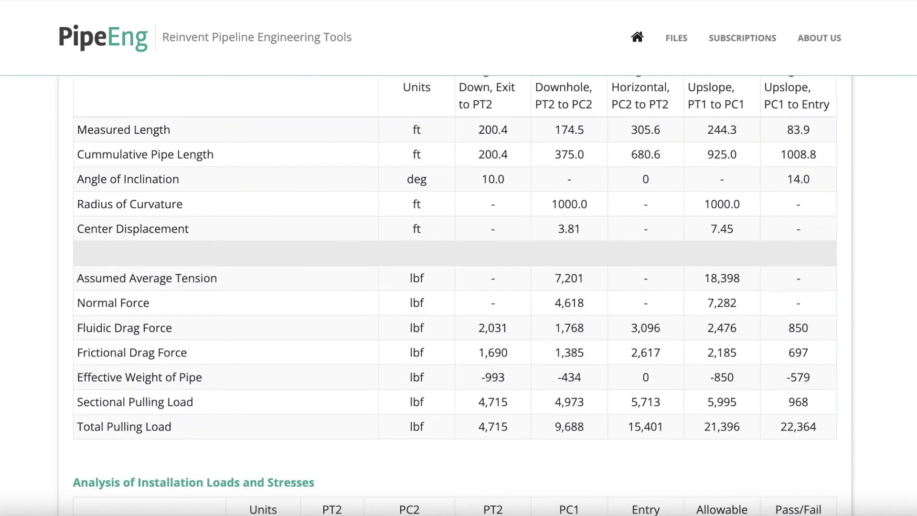
scroll(458, 295, "down", 4)
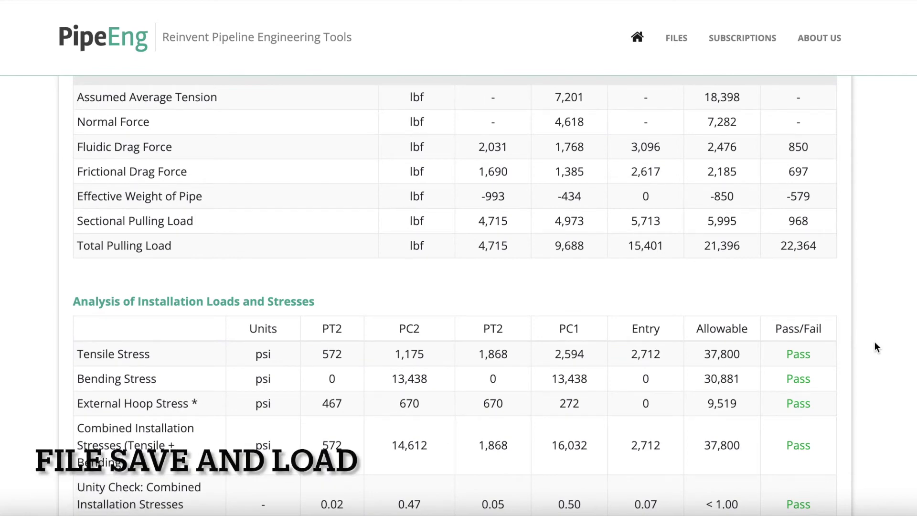
scroll(875, 342, "down", 4)
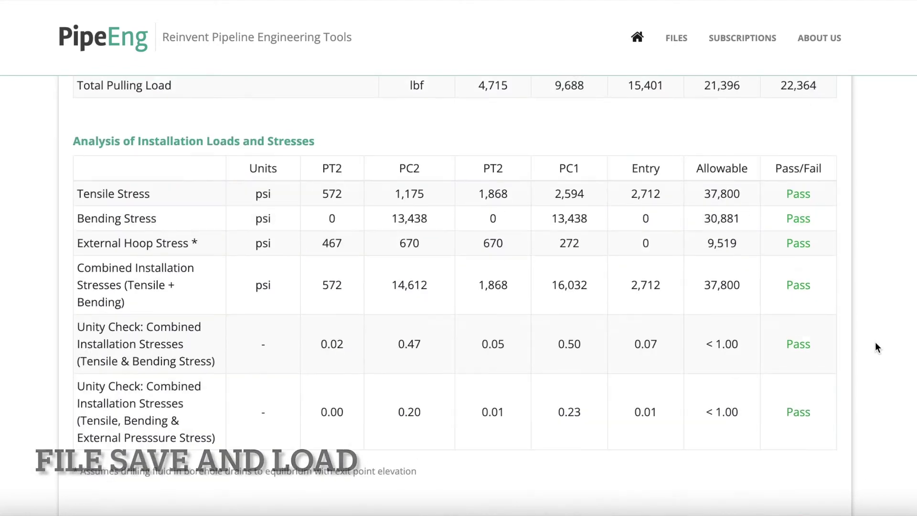
Step: Download the analysis as a local file named HDDdemo-local
scroll(876, 342, "down", 2)
scroll(875, 343, "down", 1)
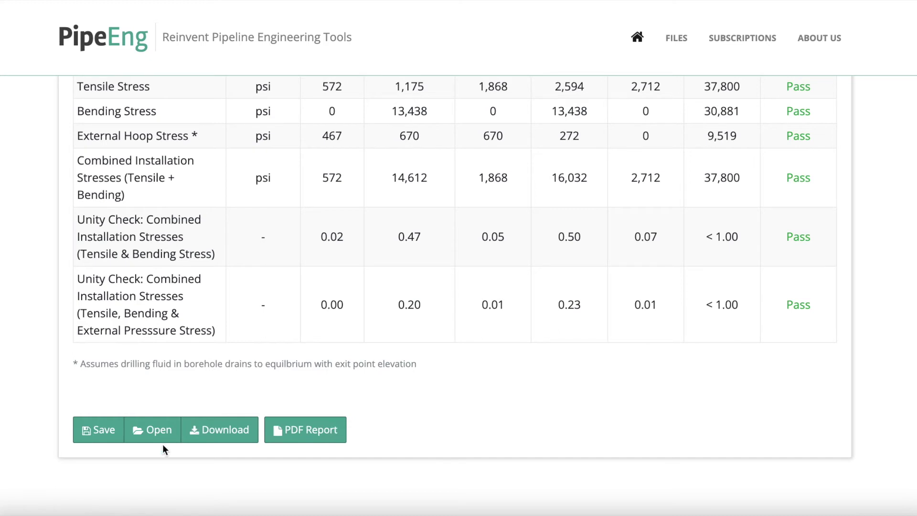
left_click(220, 430)
left_click(423, 165)
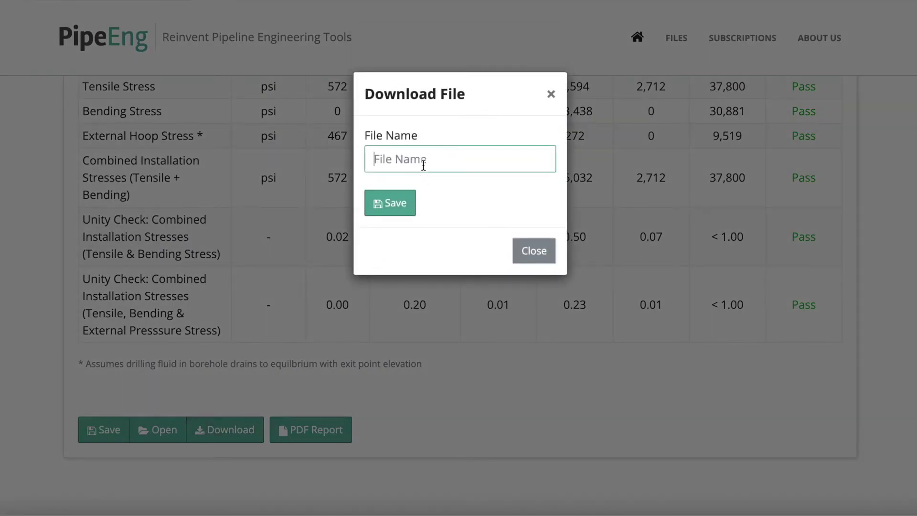
type("HDDdemo")
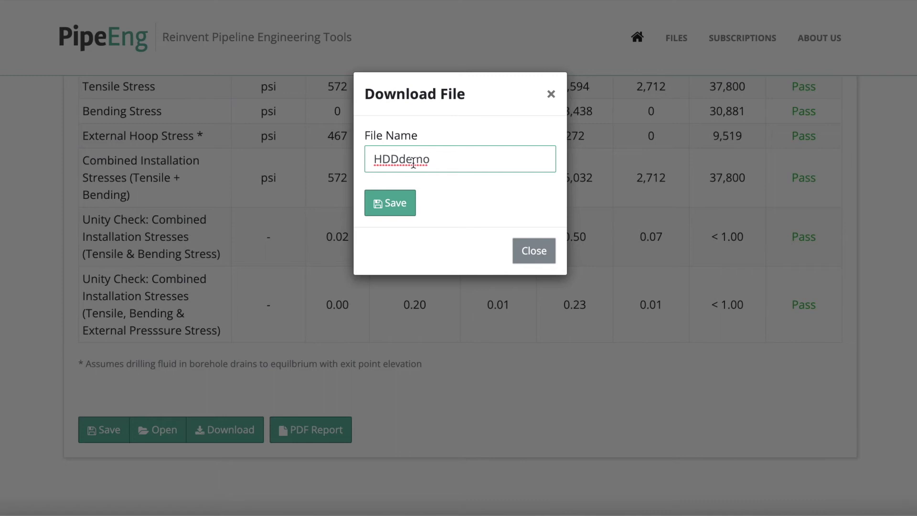
type("_")
key("BackSpace")
type("-local")
left_click(382, 205)
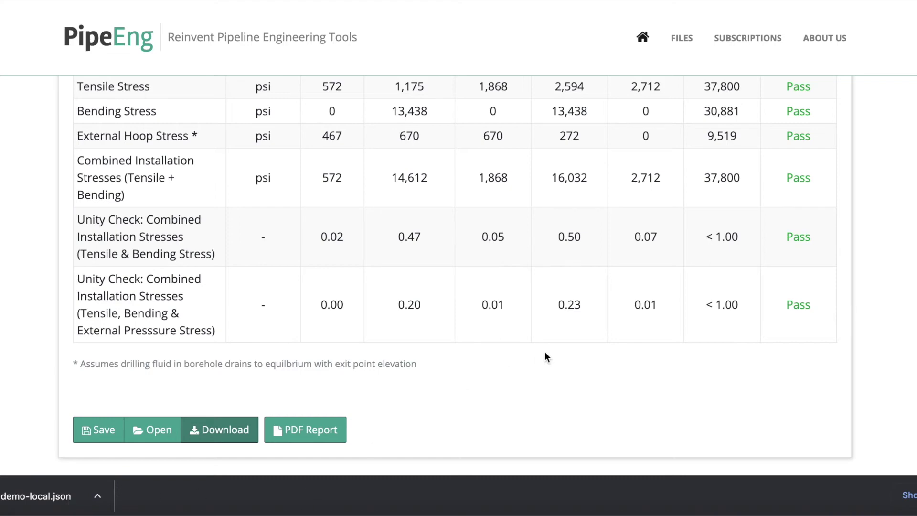
Step: Load the HDDdemo-local.json file from the Downloads folder into the steel pipe analysis
scroll(545, 356, "up", 20)
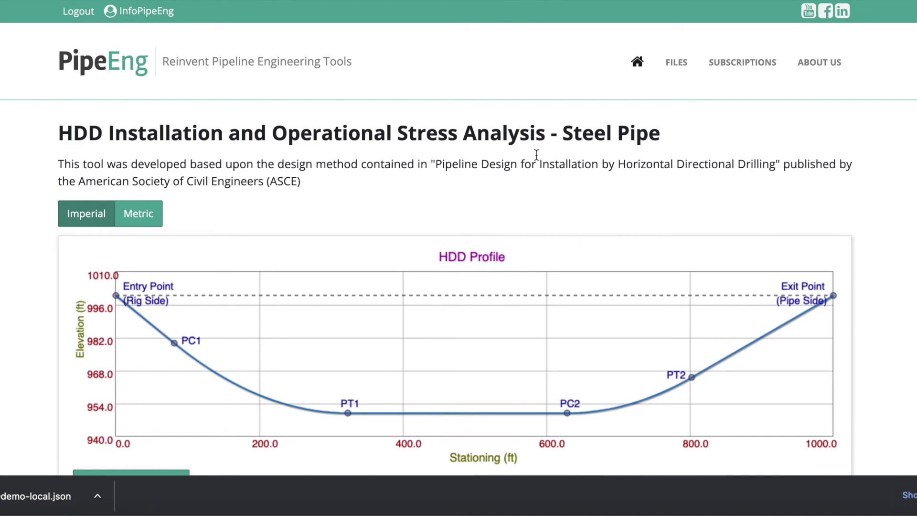
scroll(535, 155, "down", 15)
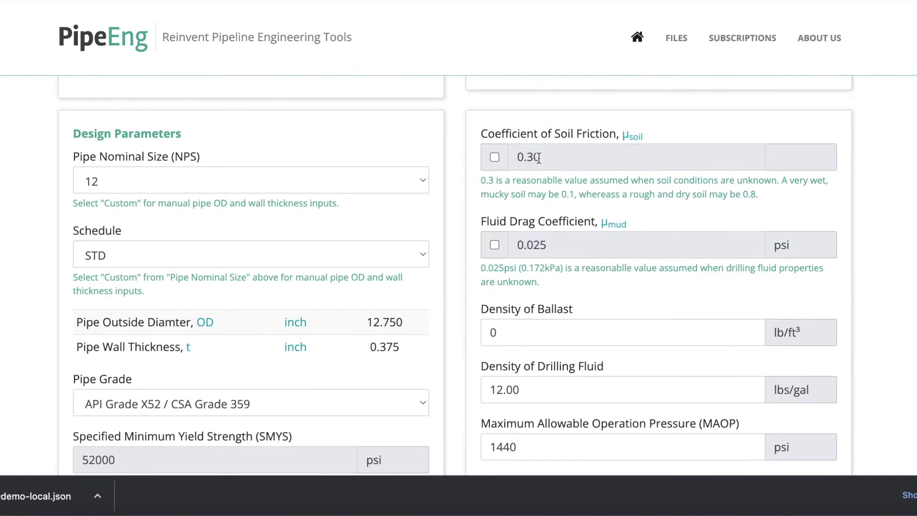
scroll(402, 290, "down", 10)
scroll(403, 291, "down", 12)
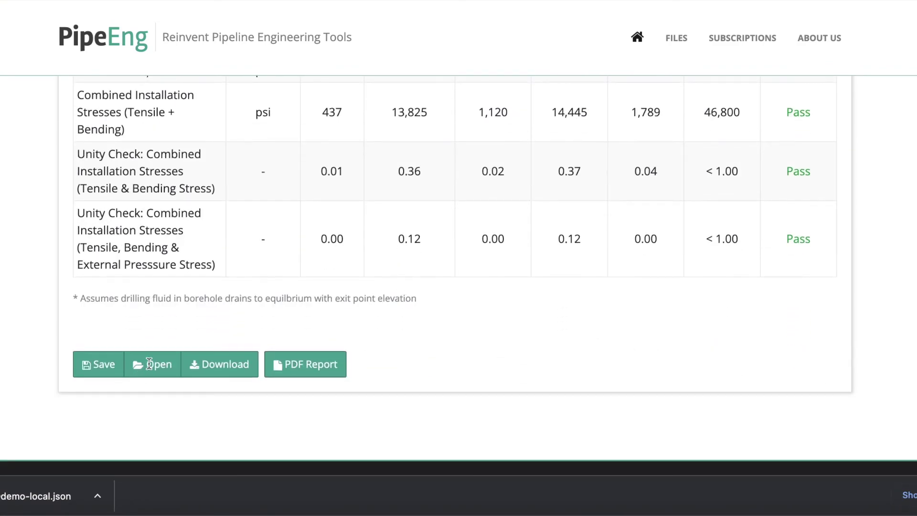
left_click(149, 364)
left_click(330, 131)
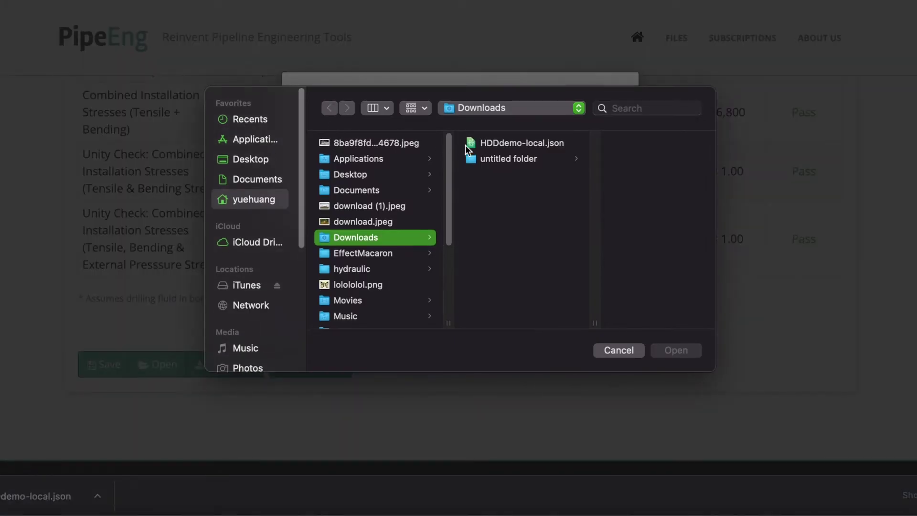
left_click(504, 142)
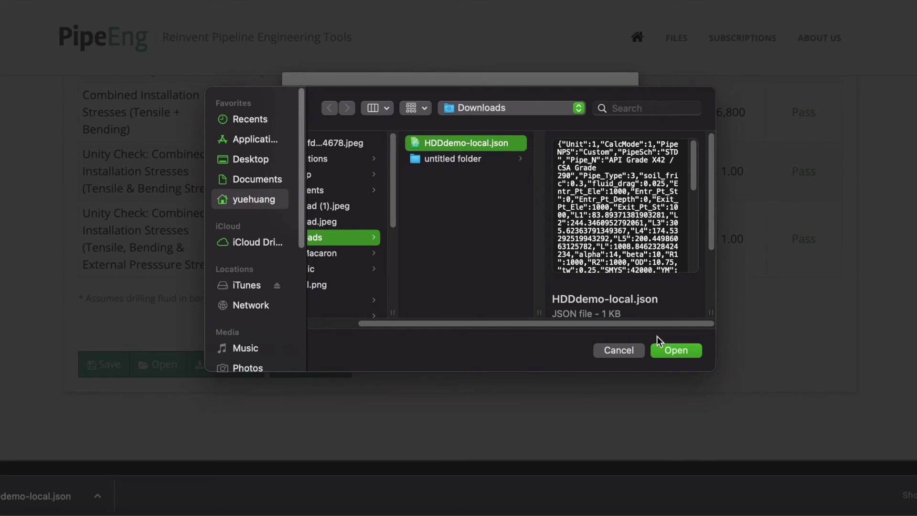
left_click(675, 351)
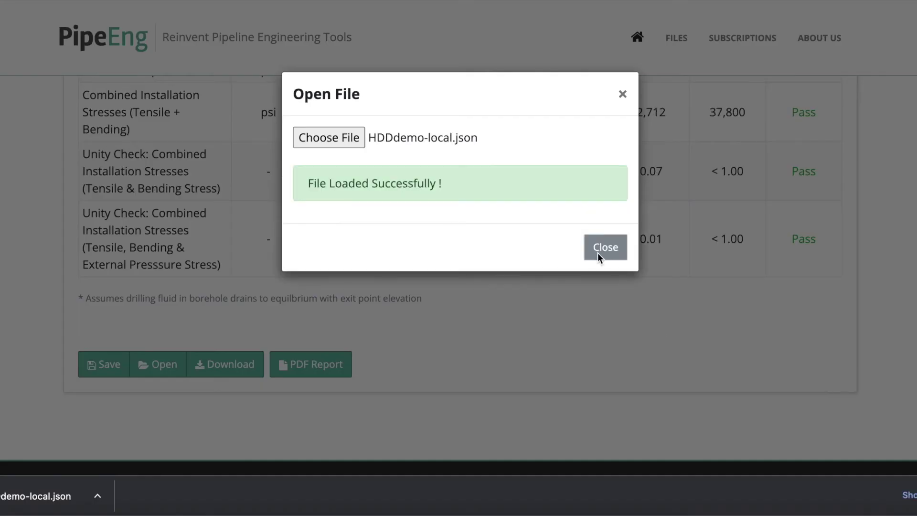
left_click(606, 245)
Step: Check the design parameters, HDD path geometry and stress results restored from the local file
scroll(829, 304, "up", 15)
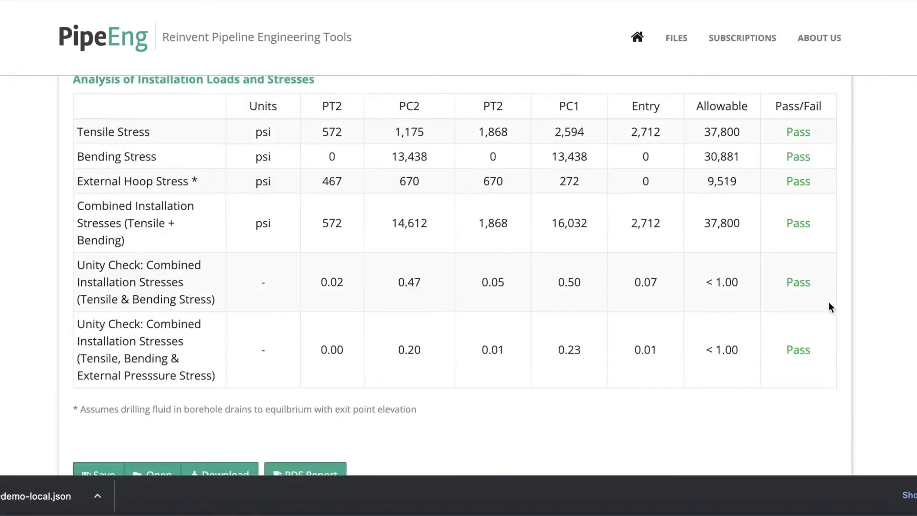
scroll(829, 300, "up", 10)
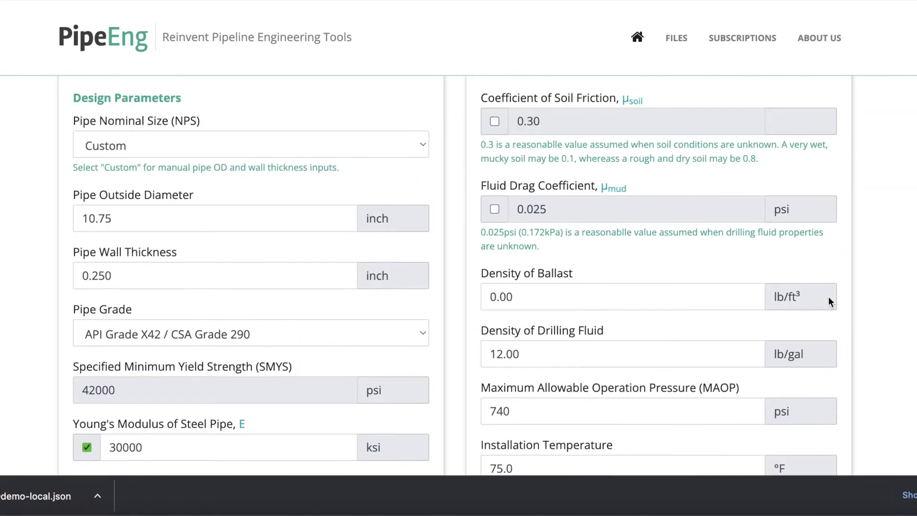
scroll(807, 300, "up", 5)
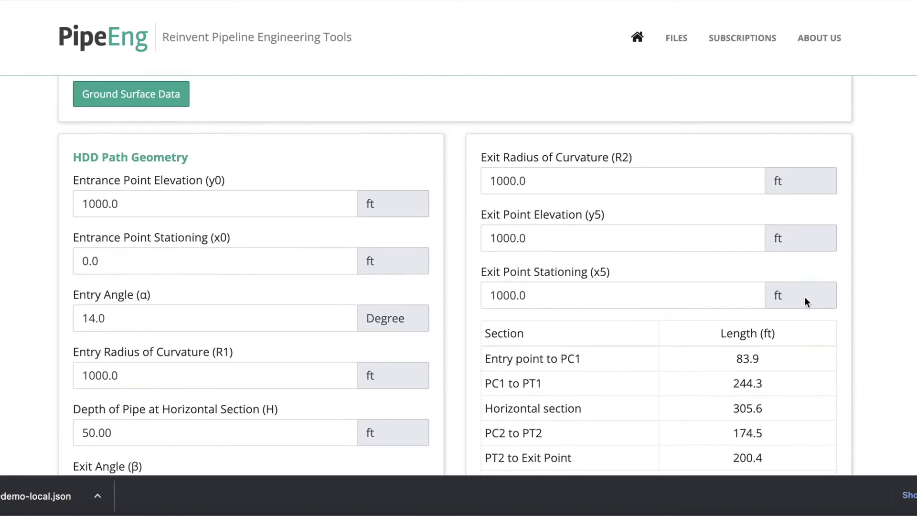
scroll(806, 305, "down", 15)
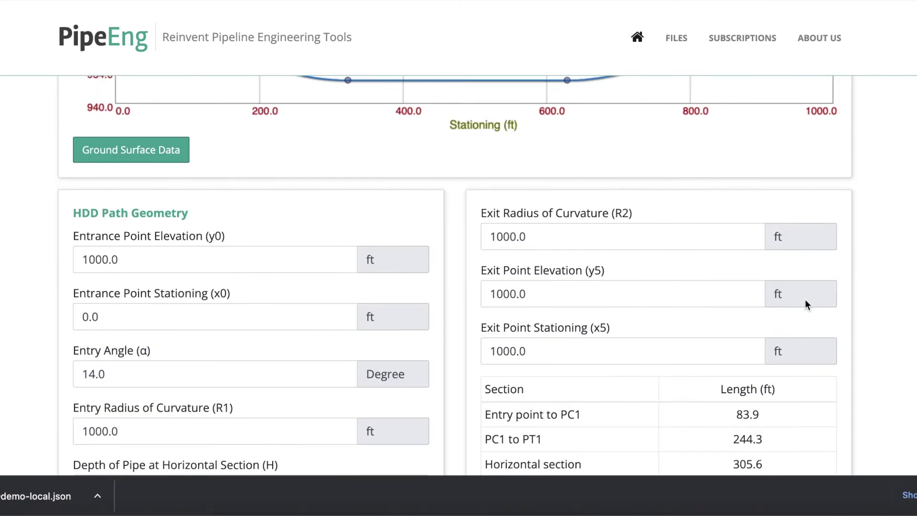
scroll(805, 304, "down", 20)
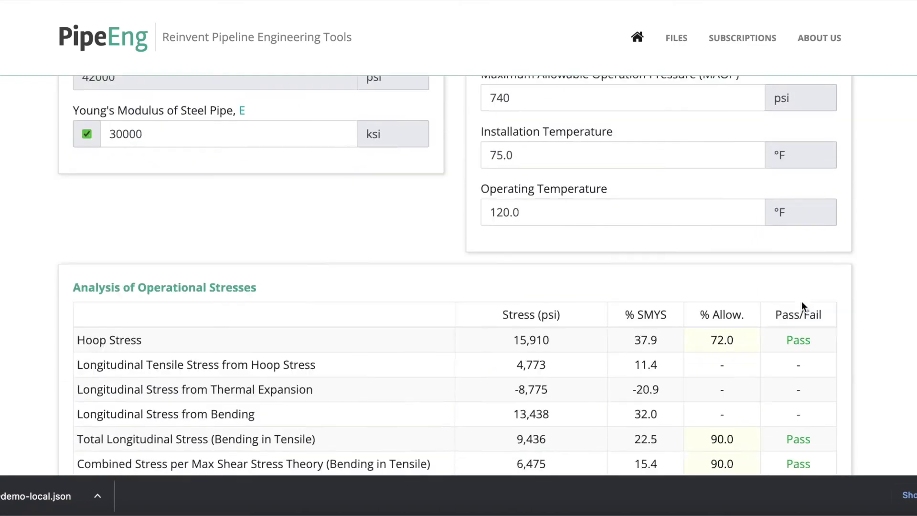
scroll(801, 305, "down", 3)
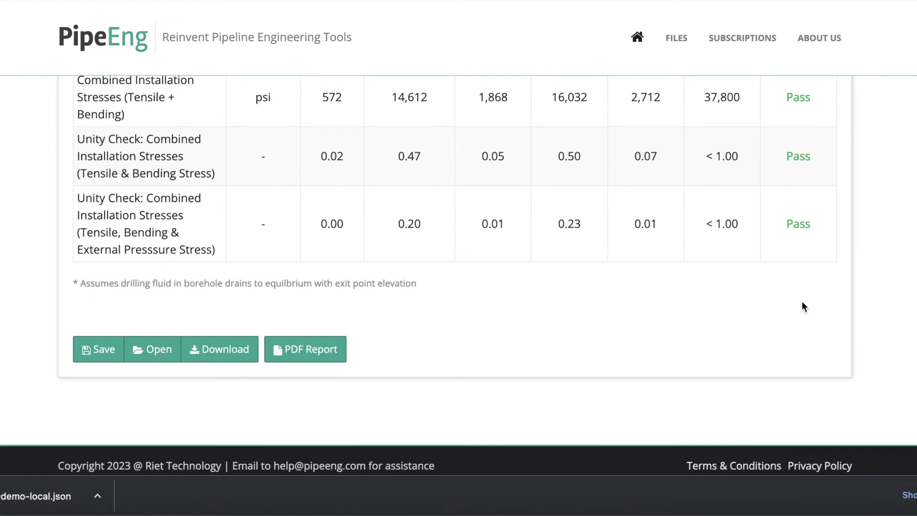
Step: Save the analysis to the cloud database under the file name HDDdemo-cloud
scroll(801, 306, "up", 4)
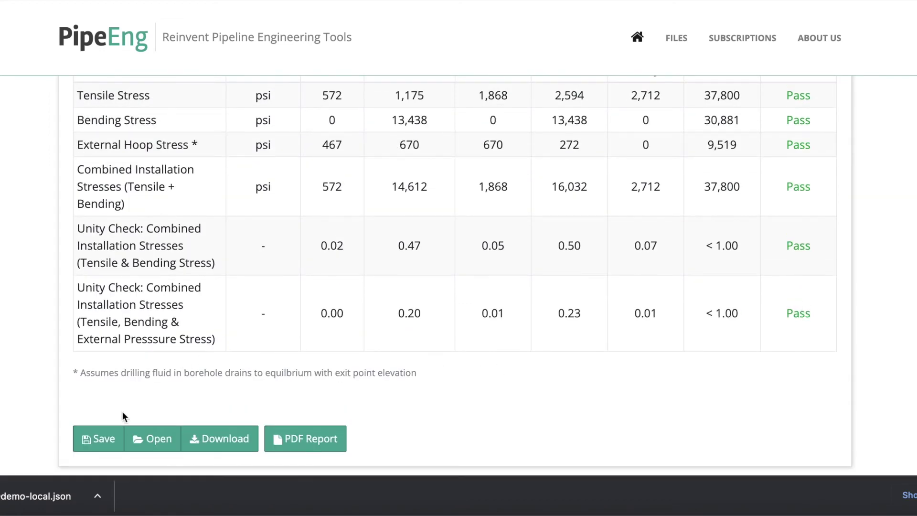
left_click(96, 439)
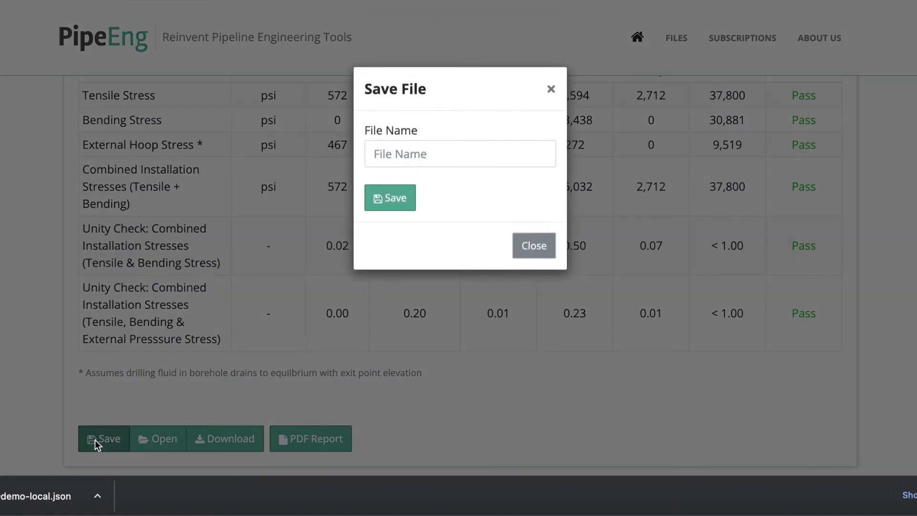
left_click(399, 160)
type("HDDdemo-")
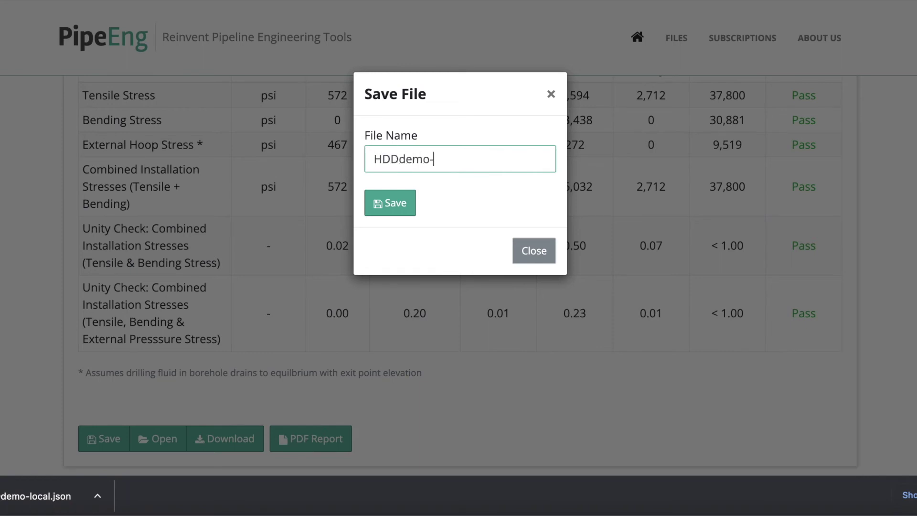
type("cloud")
left_click(378, 213)
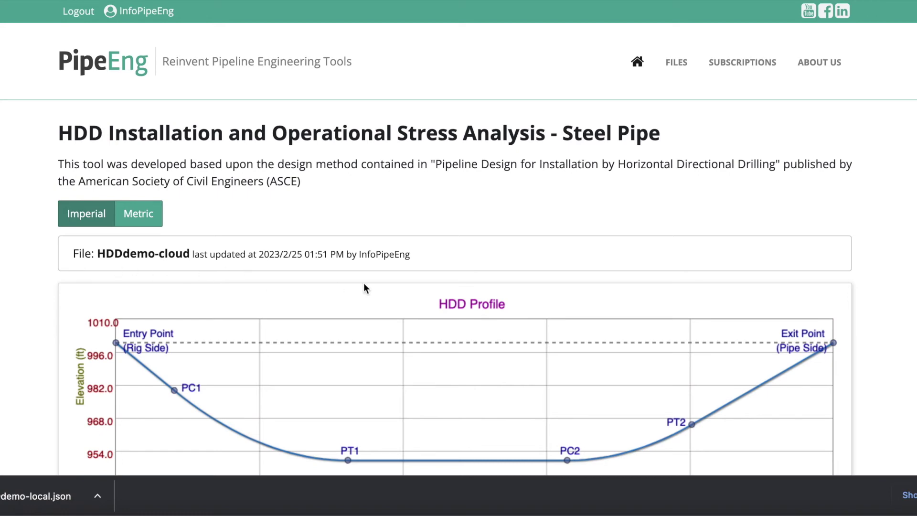
Step: Open HDDdemo-cloud from the account's saved files and look through the reloaded analysis
scroll(363, 286, "down", 9)
scroll(368, 285, "down", 10)
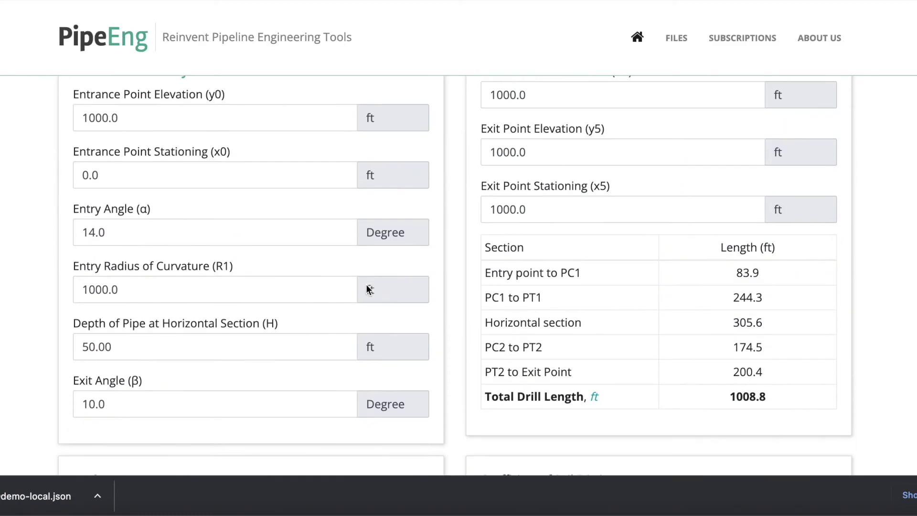
scroll(355, 280, "down", 12)
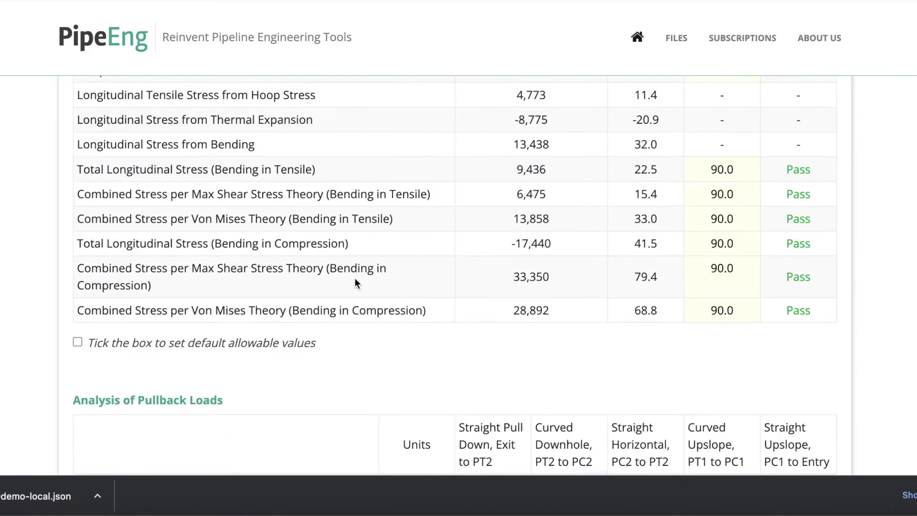
scroll(355, 277, "down", 6)
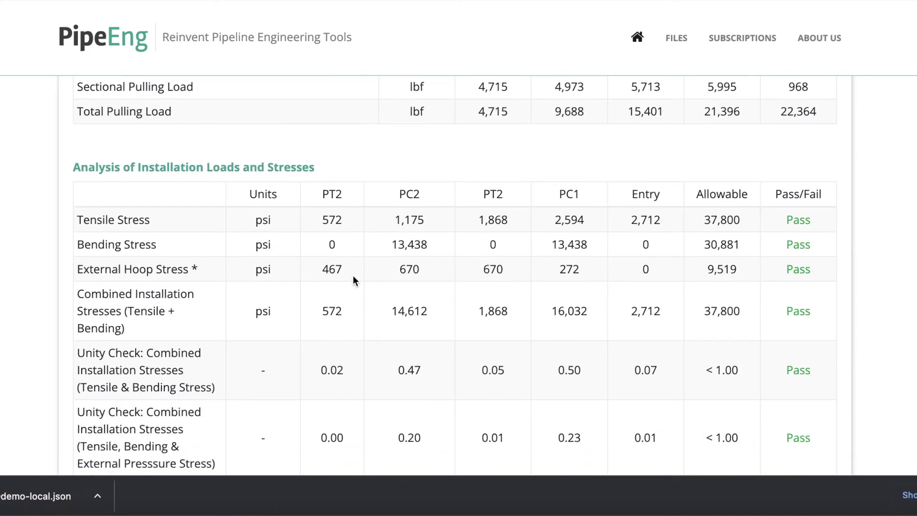
scroll(351, 275, "up", 20)
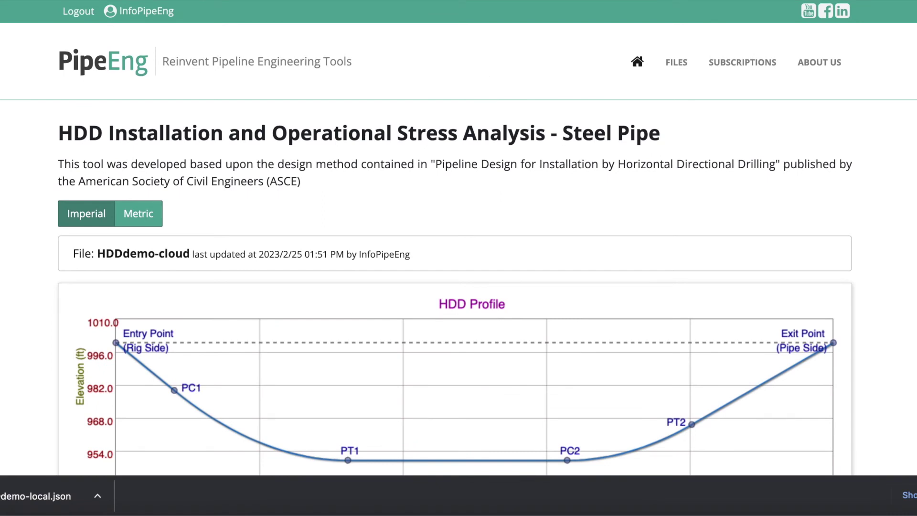
left_click(678, 66)
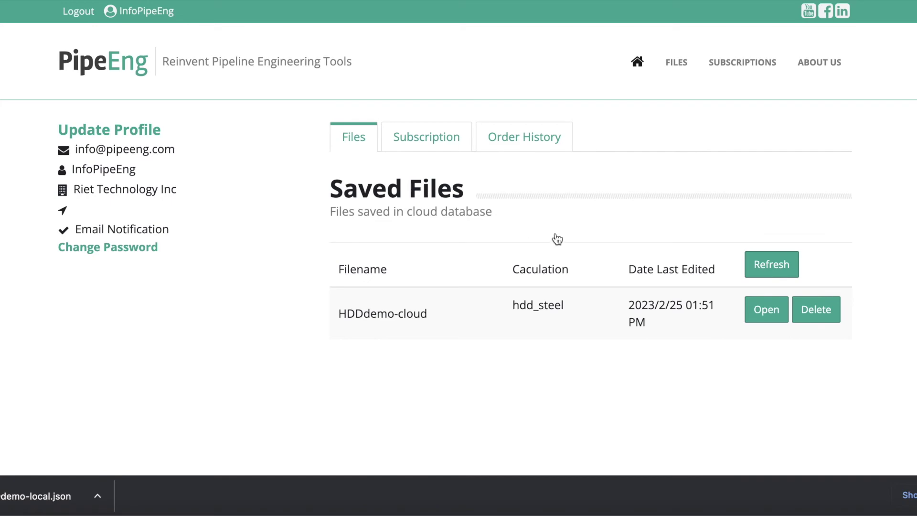
left_click(765, 310)
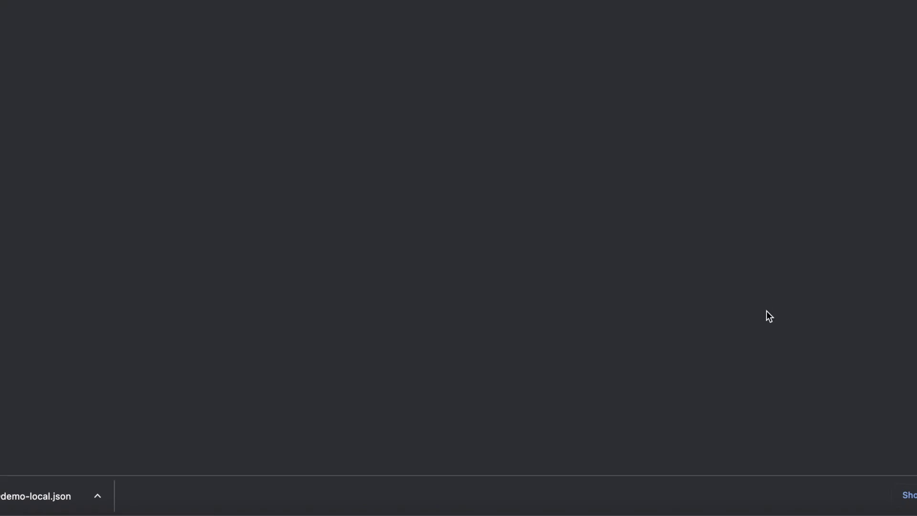
scroll(766, 314, "down", 3)
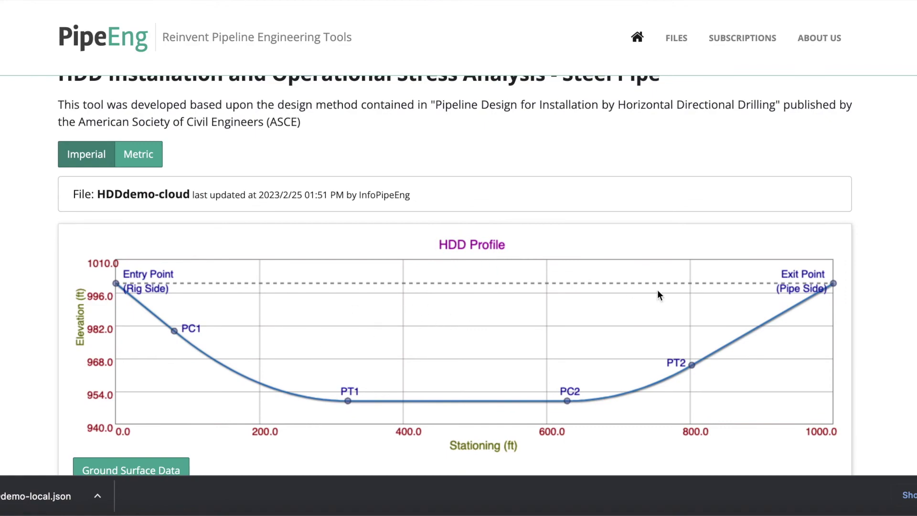
scroll(657, 289, "down", 20)
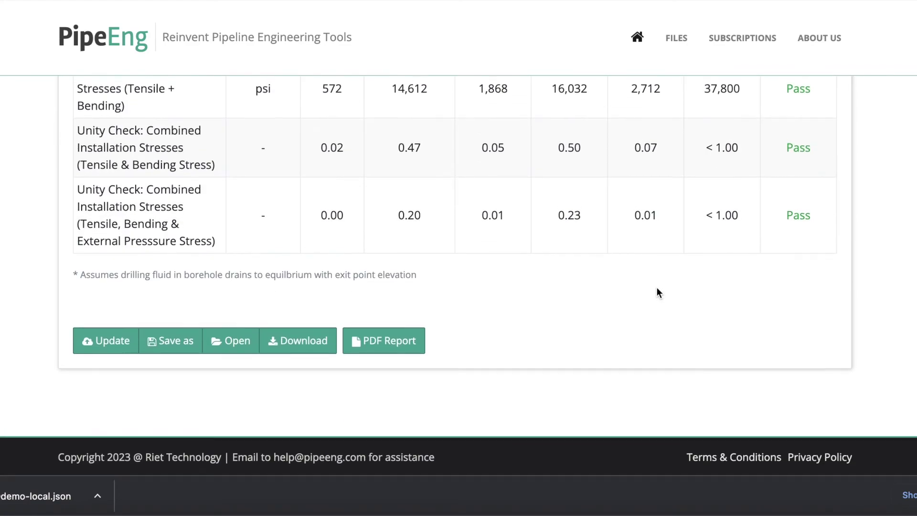
Step: Open the PDF report options and set the project name to HDDdemo
scroll(657, 292, "up", 1)
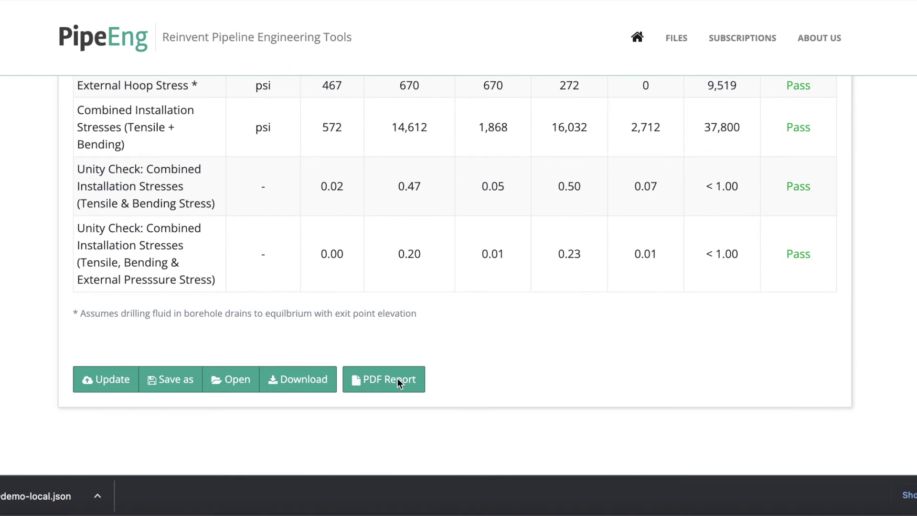
left_click(385, 379)
left_click(368, 169)
left_click(311, 157)
left_click(379, 158, "shift")
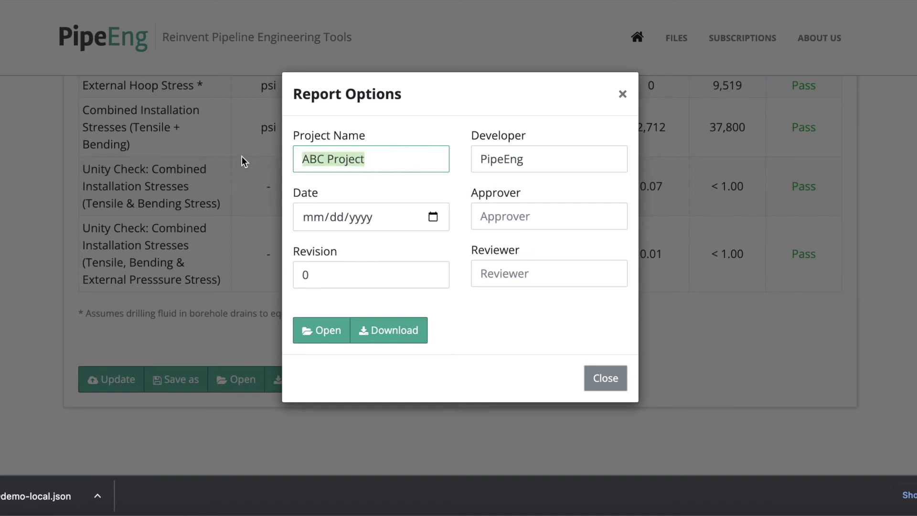
type("HD")
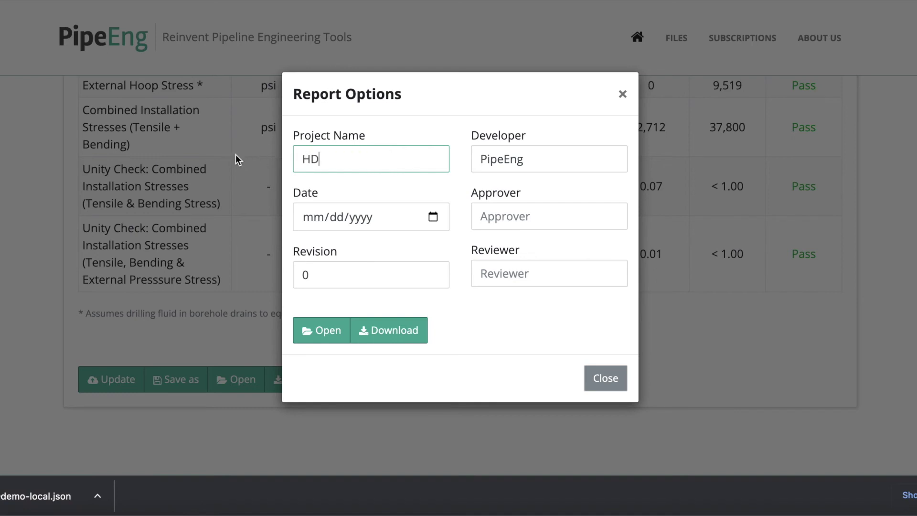
type("Ddemo")
Step: Set the report date to 02/25/2023 and the revision to A, and go through the developer, approver and reviewer fields
left_click(433, 217)
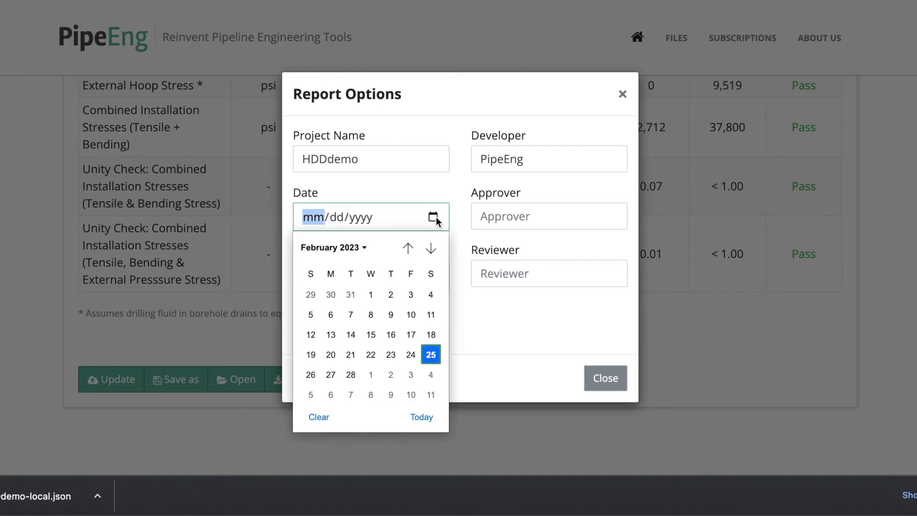
left_click(431, 355)
left_click_drag(347, 266, 277, 276)
type("A")
left_click(521, 218)
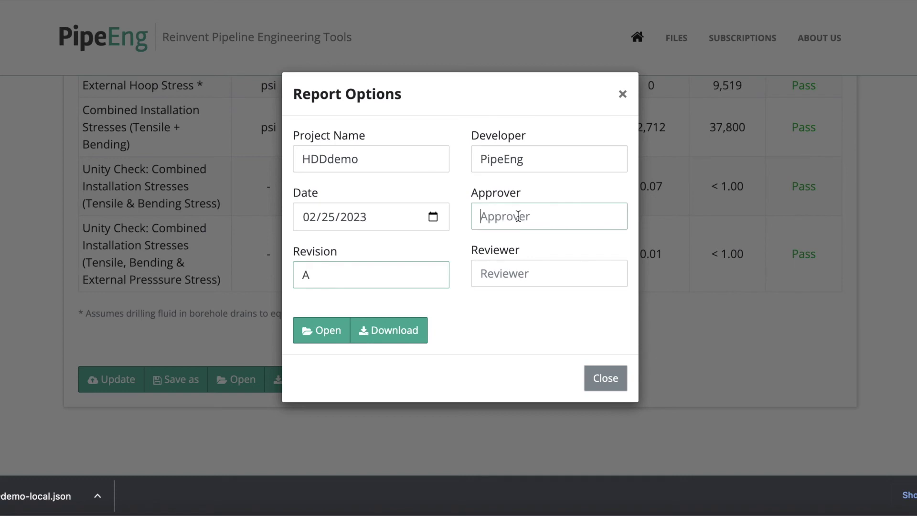
double_click(552, 151)
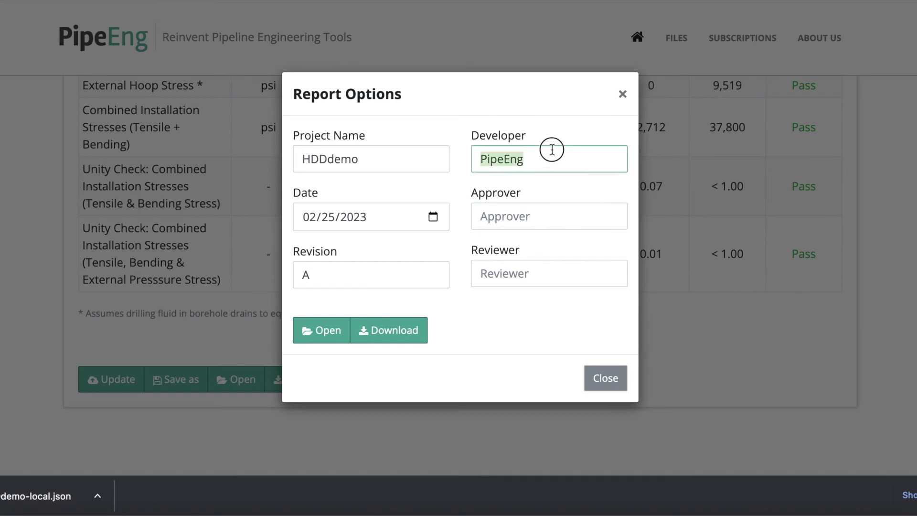
left_click(519, 217)
left_click(501, 277)
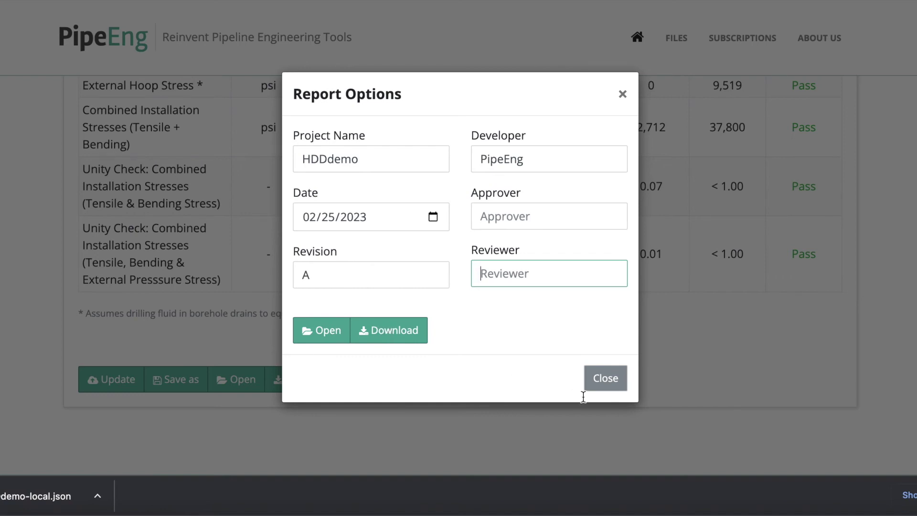
Step: Download the PDF report, review its design parameters, geometry and HDD profile, and close the report and its options
left_click(394, 336)
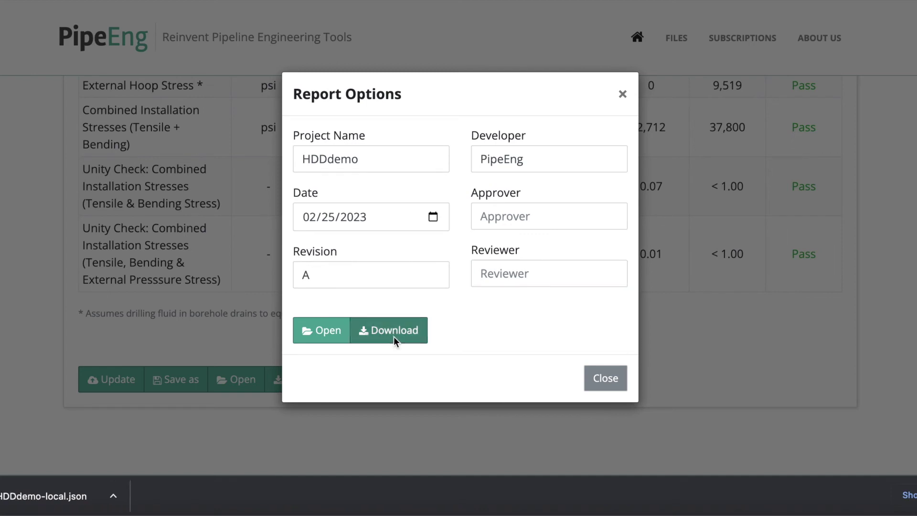
left_click(56, 501)
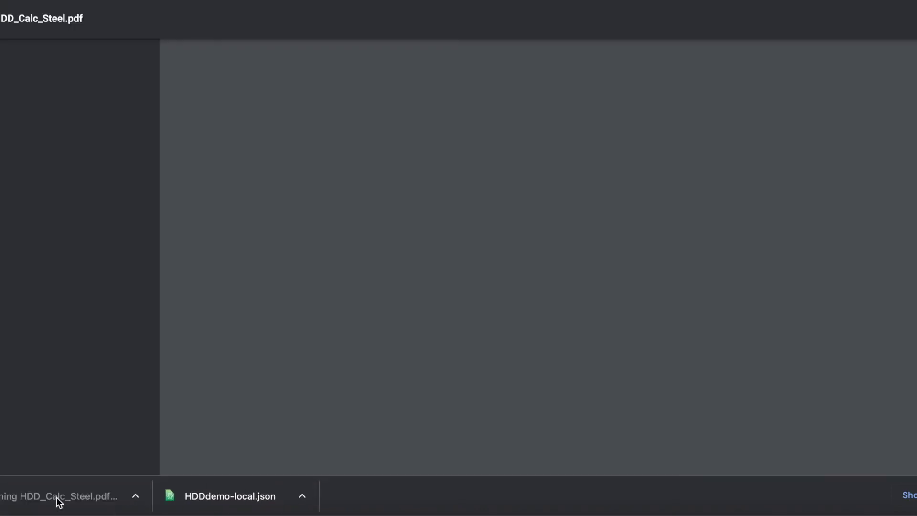
scroll(580, 286, "down", 1)
scroll(581, 285, "down", 7)
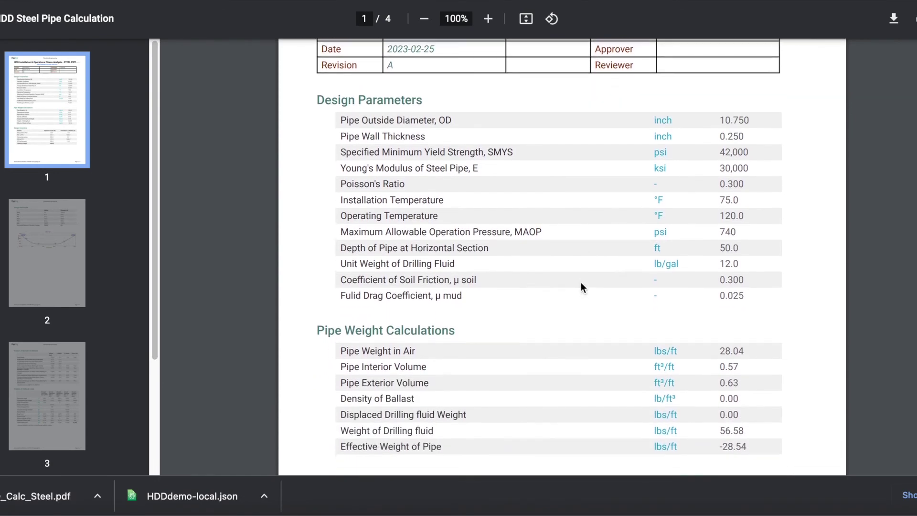
scroll(580, 280, "down", 10)
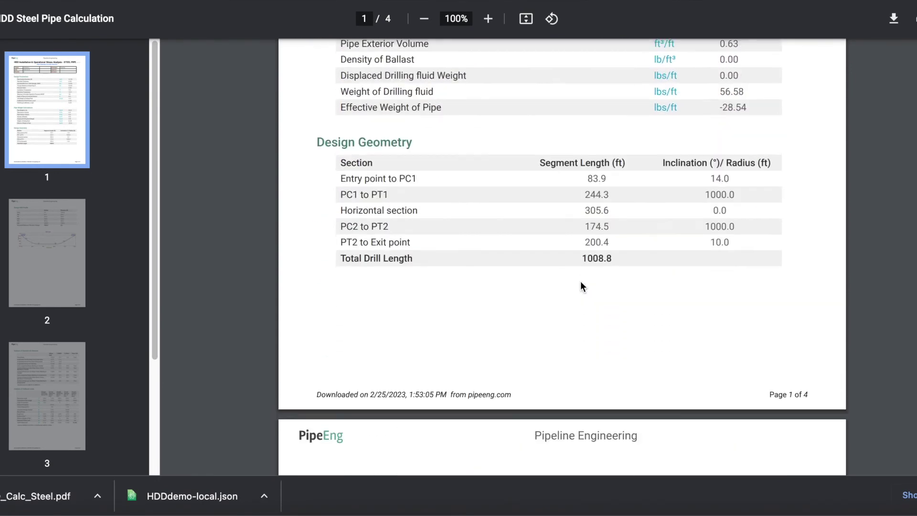
scroll(580, 285, "down", 2)
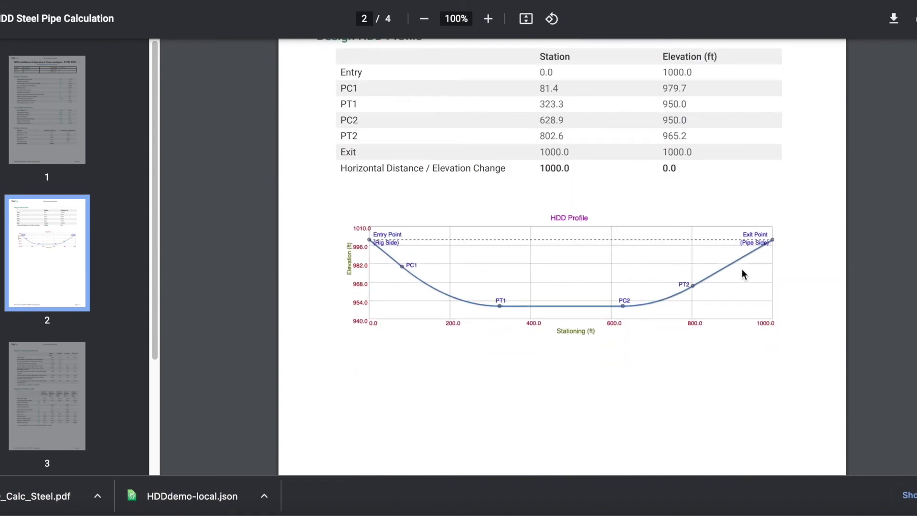
key("super+w")
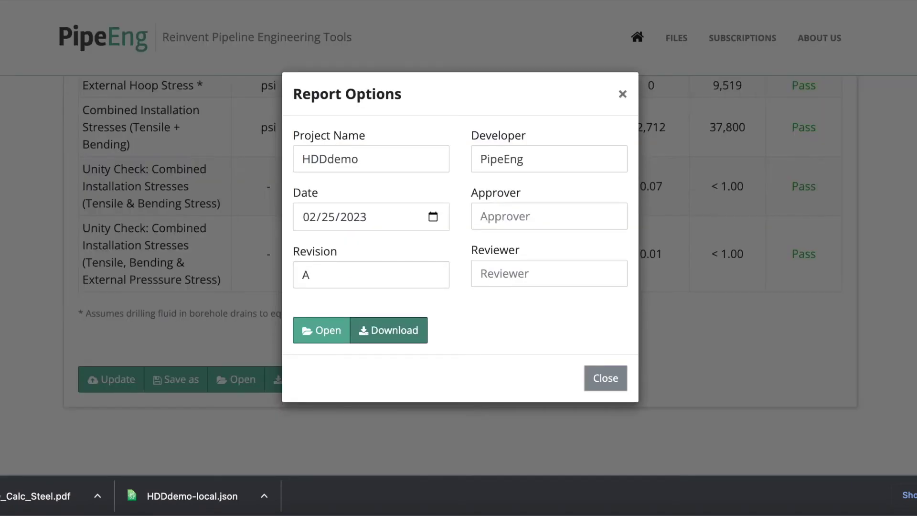
left_click(622, 93)
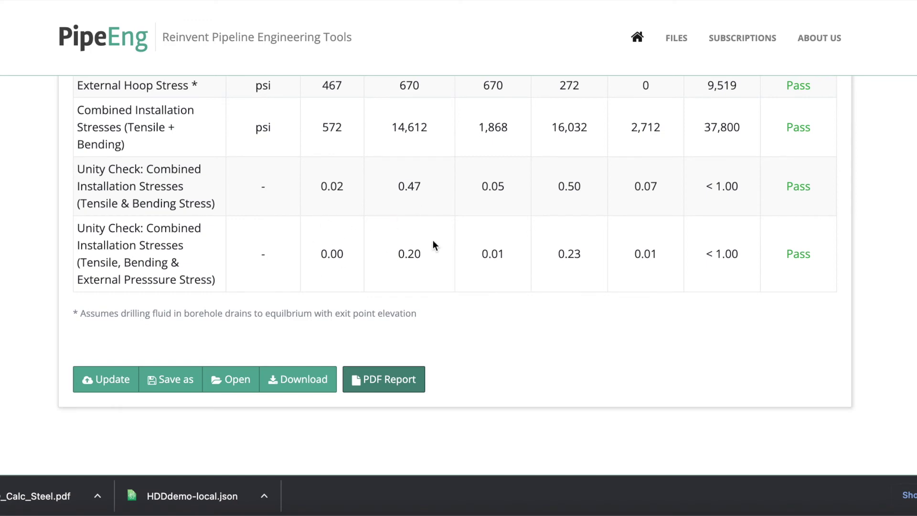
Step: Look over the HDDdemo-cloud analysis from the file details and HDD profile down to the installation stress results
scroll(432, 245, "up", 20)
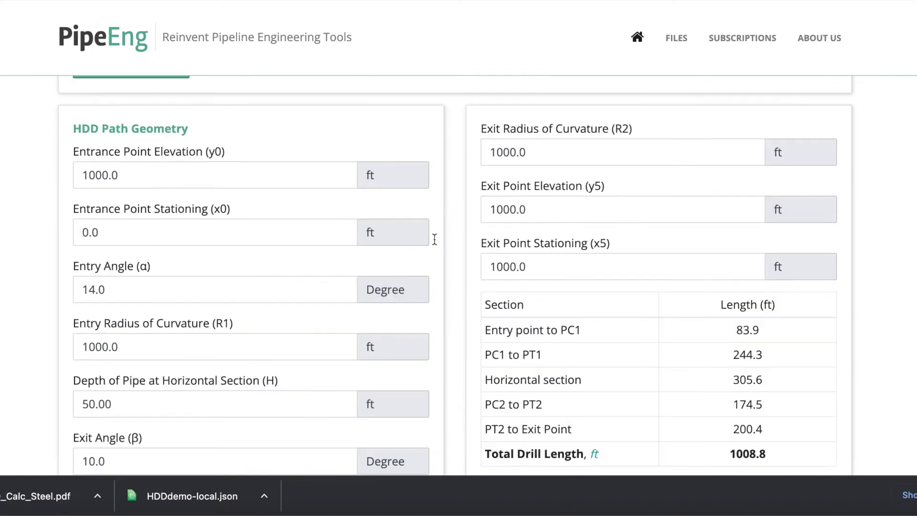
scroll(434, 238, "up", 10)
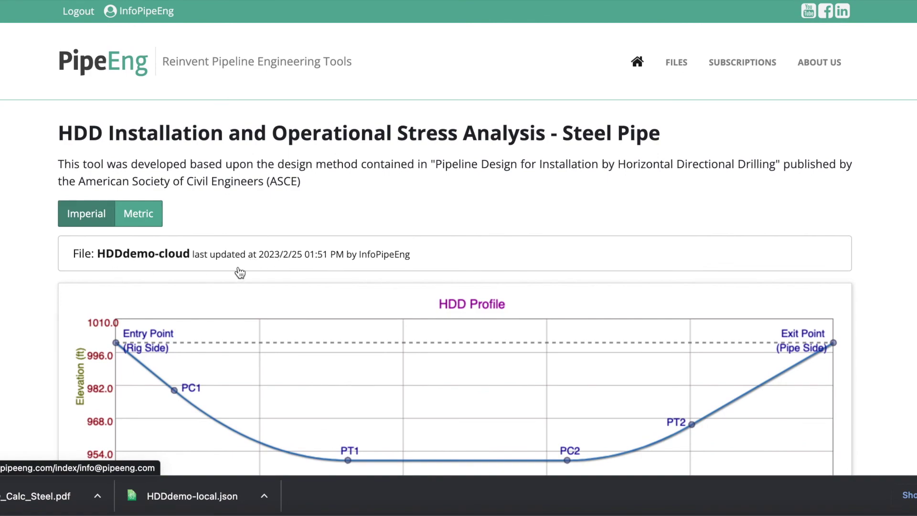
scroll(432, 242, "down", 20)
scroll(430, 242, "down", 12)
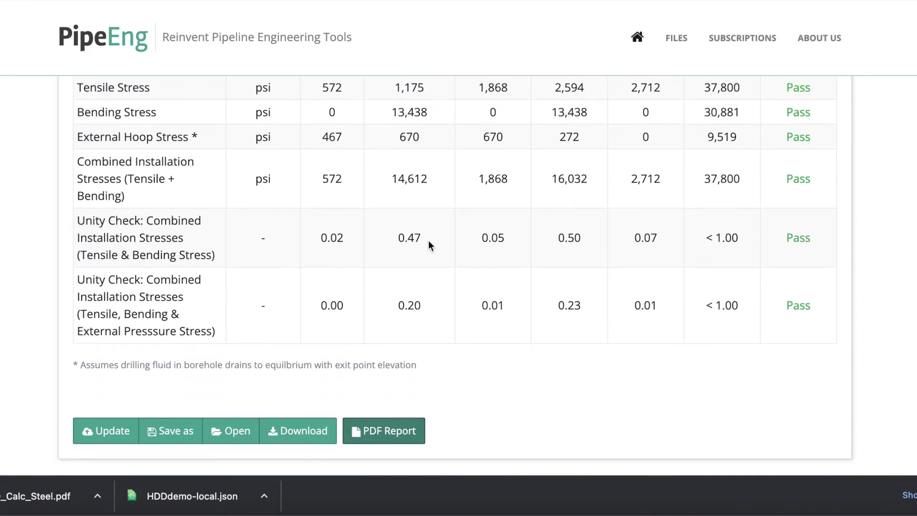
scroll(428, 245, "down", 1)
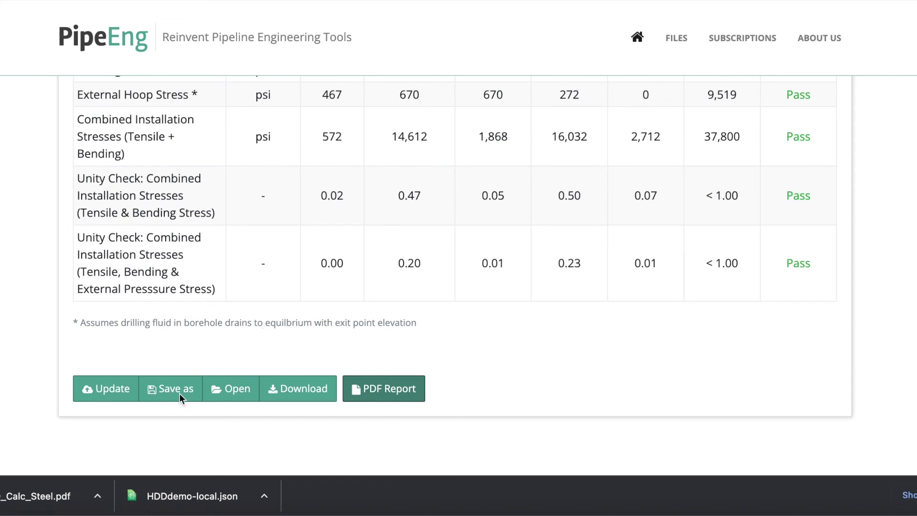
Step: Set the pipe nominal size in the design parameters to NPS 8
scroll(245, 268, "up", 20)
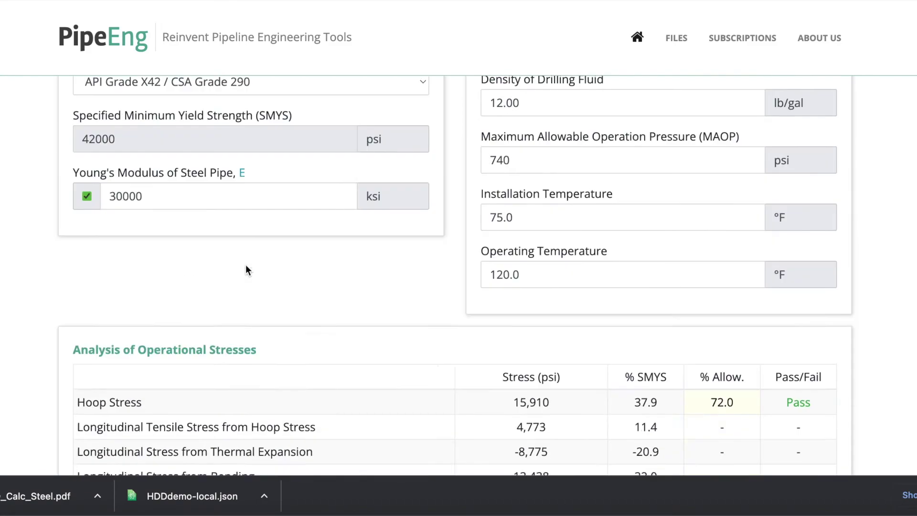
scroll(246, 266, "up", 5)
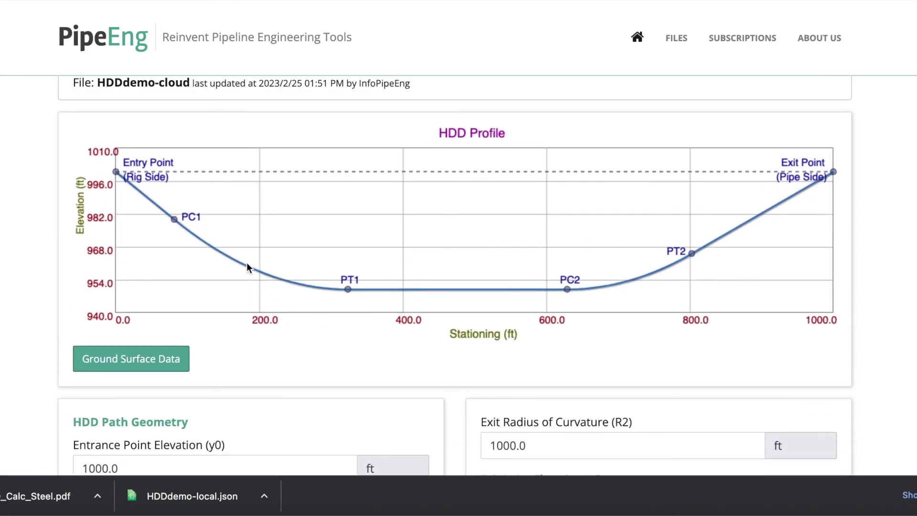
scroll(248, 264, "down", 2)
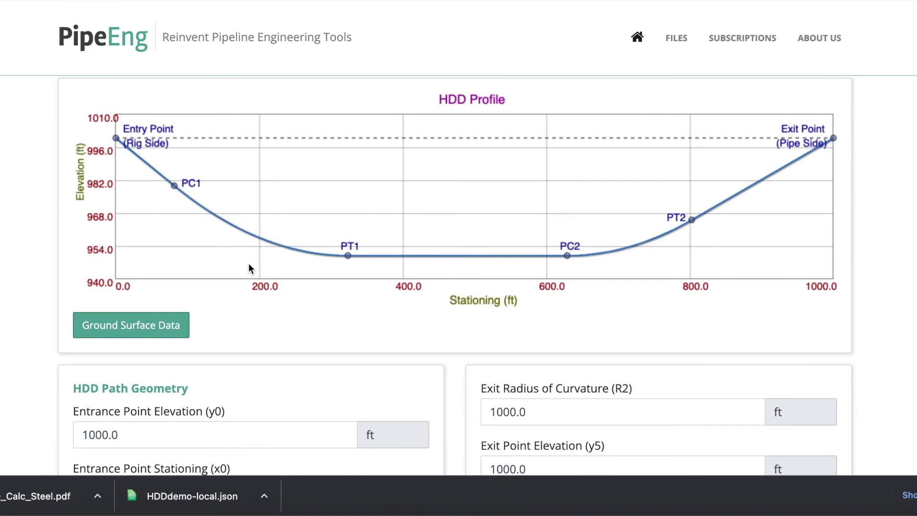
scroll(282, 339, "down", 7)
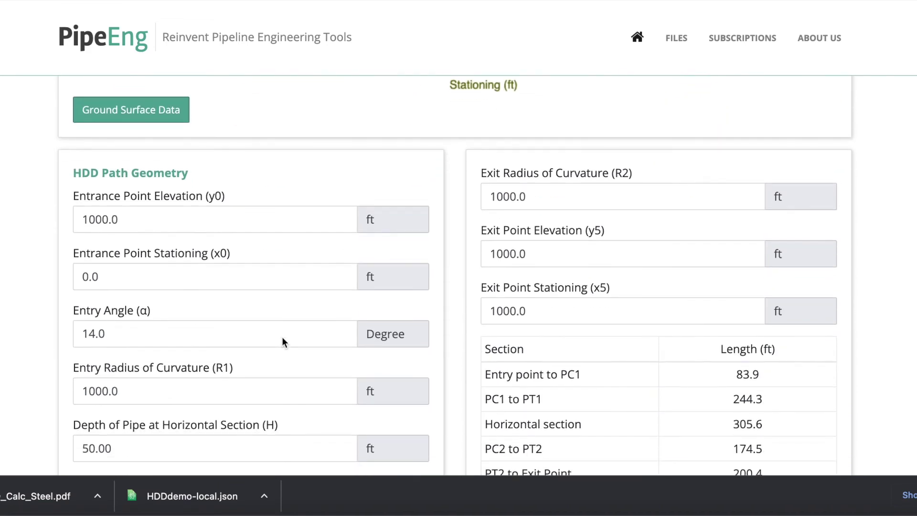
scroll(282, 336, "down", 6)
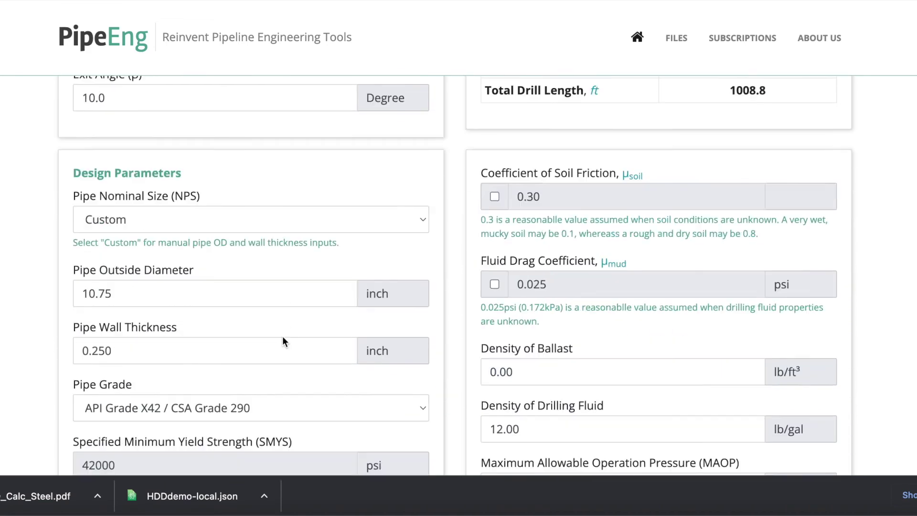
left_click(127, 202)
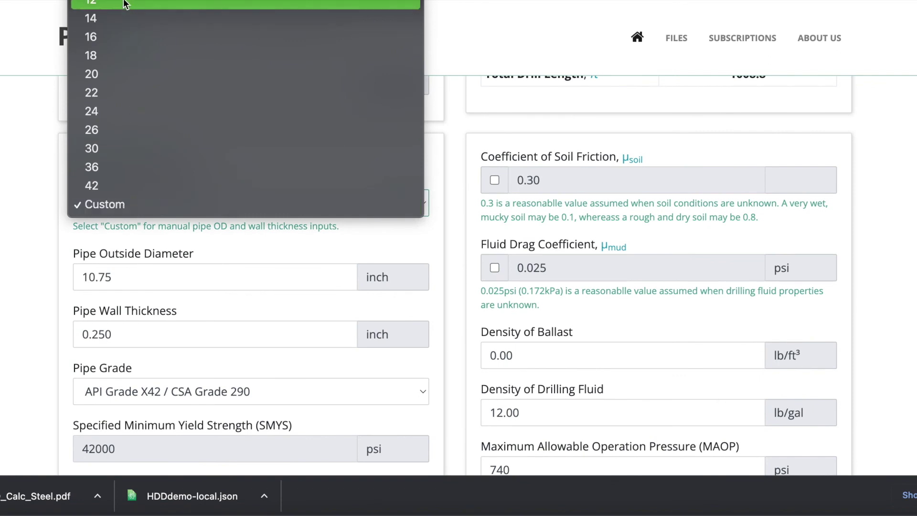
left_click(90, 0)
left_click(35, 206)
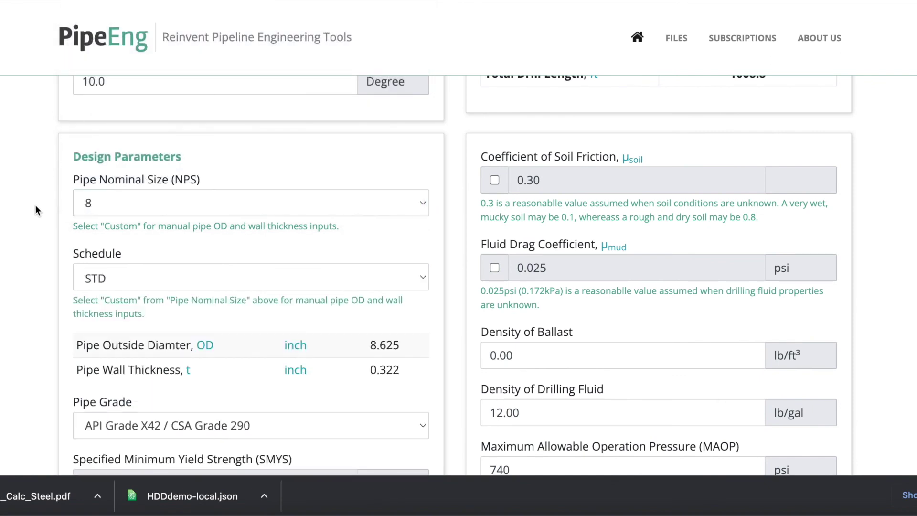
Step: Set the pipe grade to API Grade X52 / CSA Grade 359 and turn off the custom Young's modulus
scroll(129, 310, "down", 2)
left_click(117, 347)
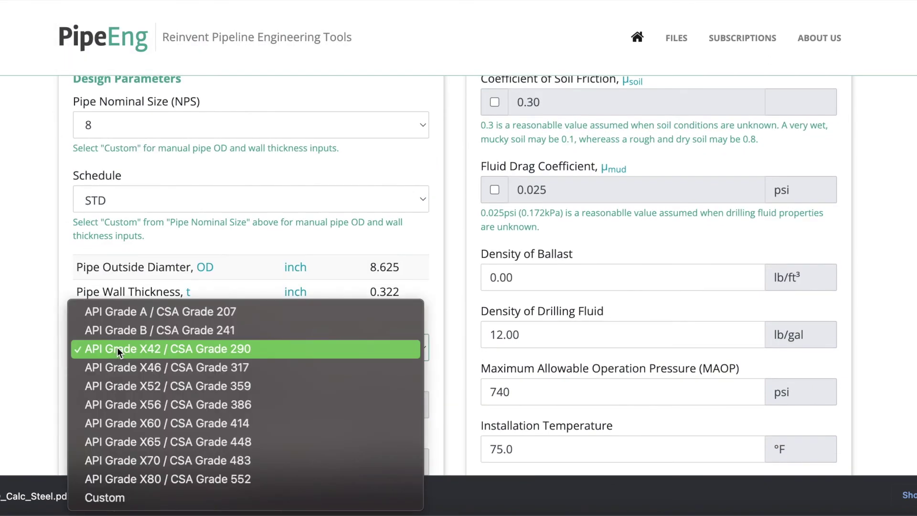
left_click(122, 385)
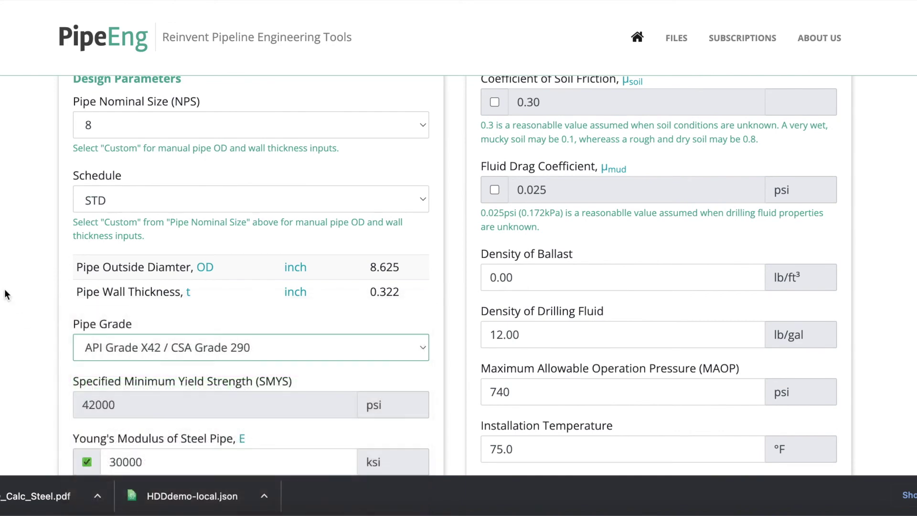
scroll(89, 377, "down", 1)
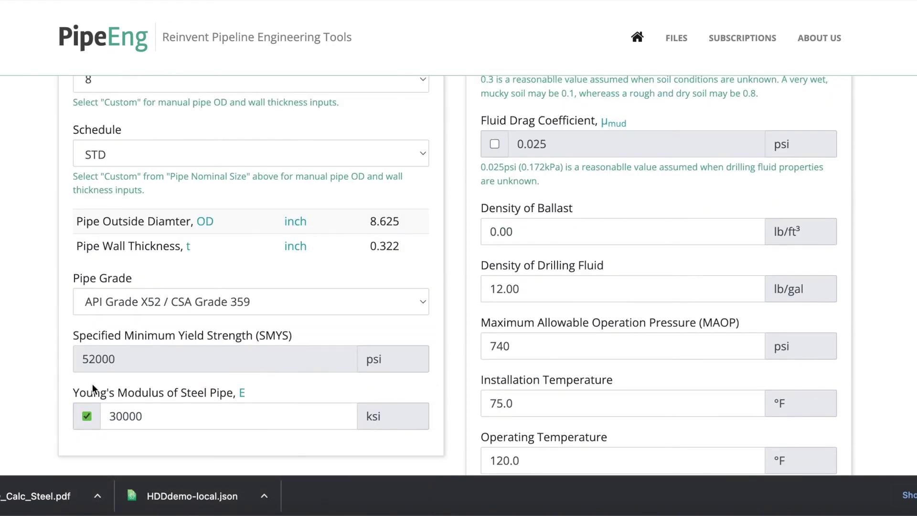
left_click(86, 417)
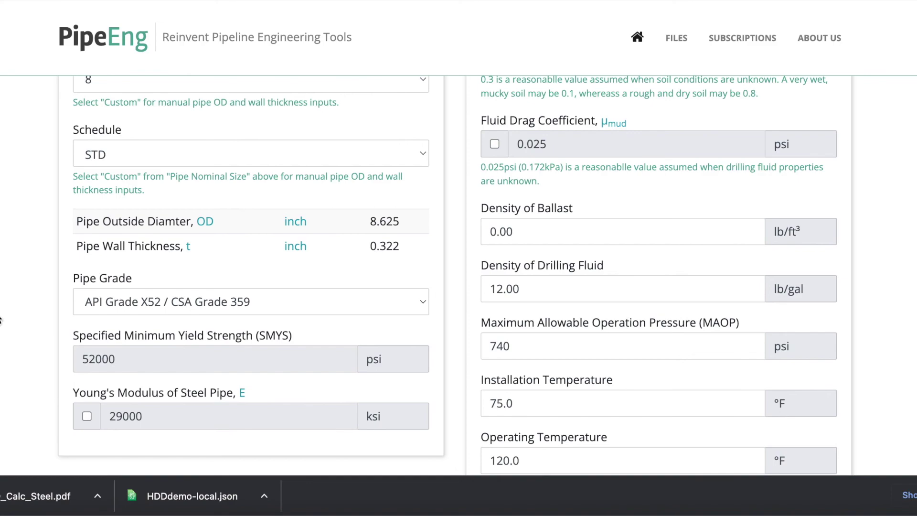
Step: Update the HDDdemo-cloud file in the cloud with the changed pipe parameters
scroll(191, 395, "up", 10)
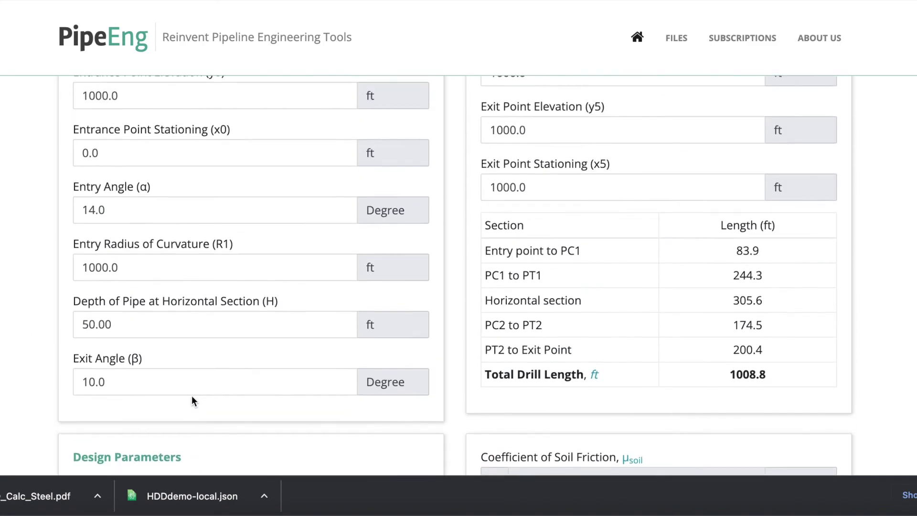
scroll(191, 396, "up", 5)
scroll(188, 391, "down", 20)
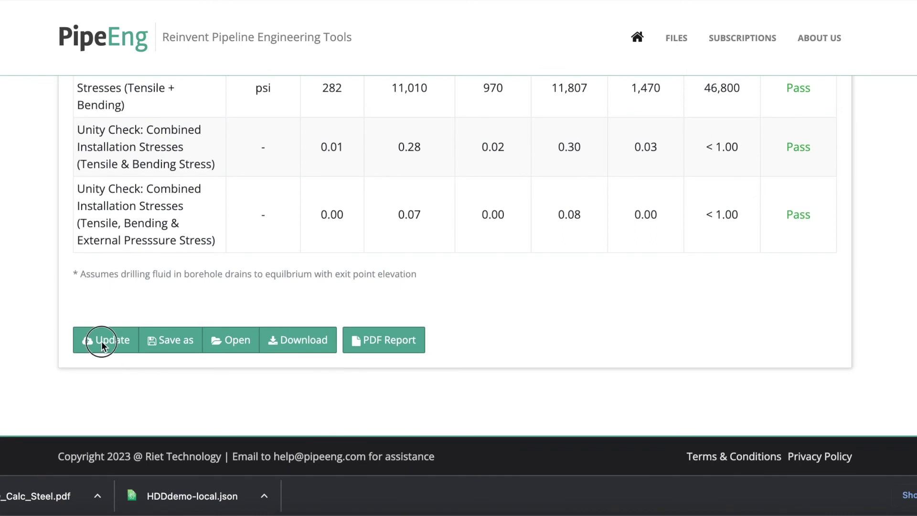
left_click(101, 341)
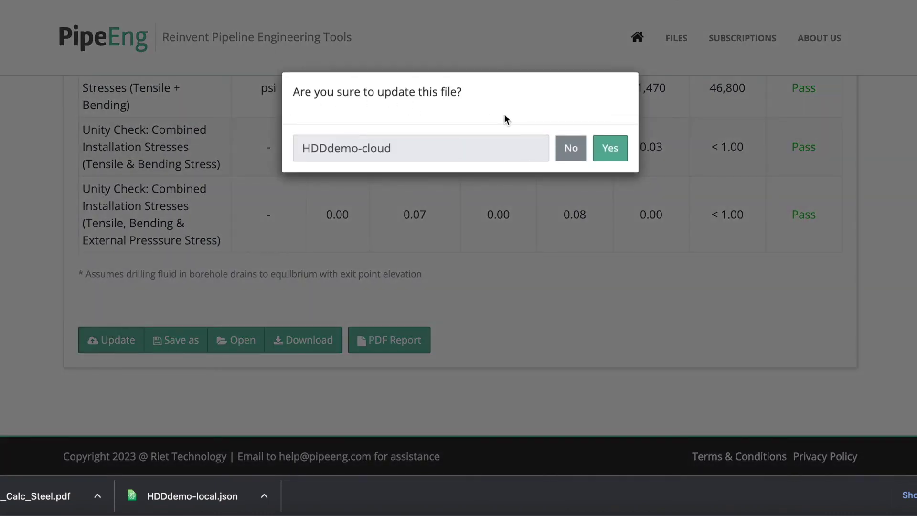
left_click(611, 151)
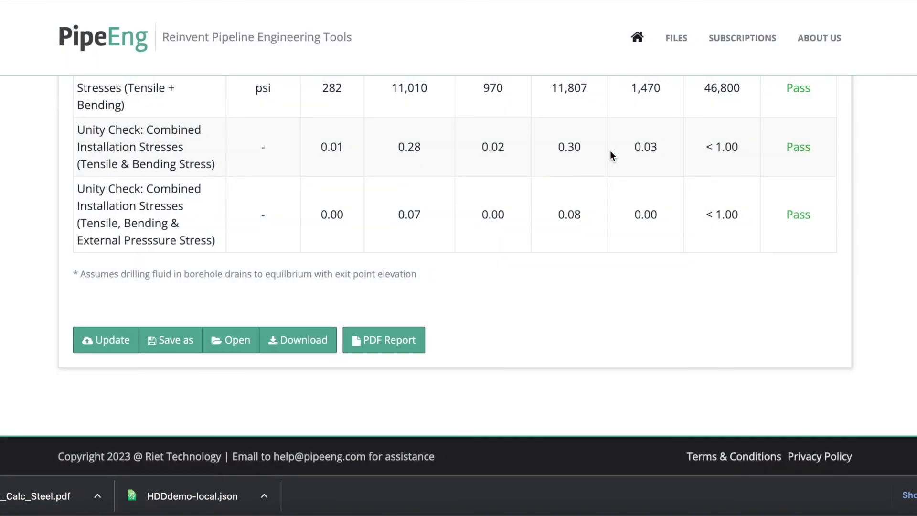
Step: Check the design parameters, HDD profile and path geometry of the updated cloud file
scroll(610, 151, "up", 3)
scroll(608, 152, "up", 15)
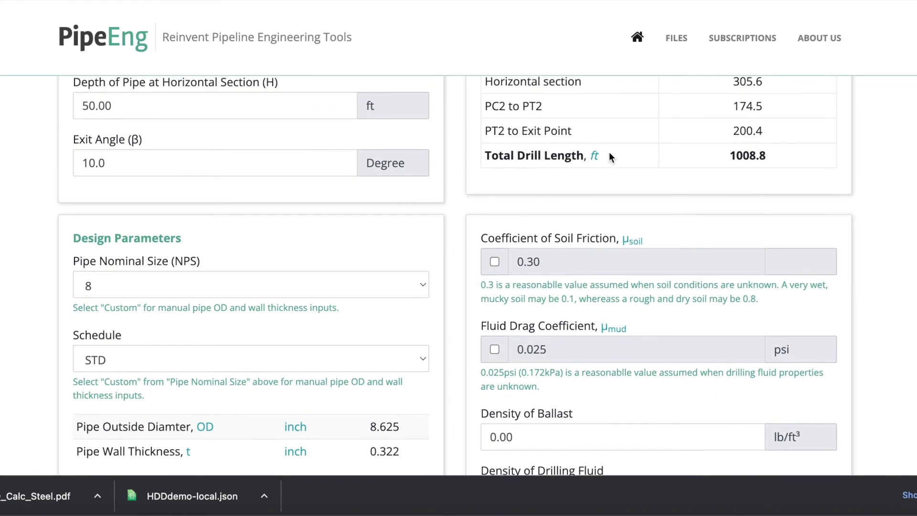
scroll(607, 159, "up", 8)
scroll(911, 381, "down", 3)
scroll(911, 381, "down", 6)
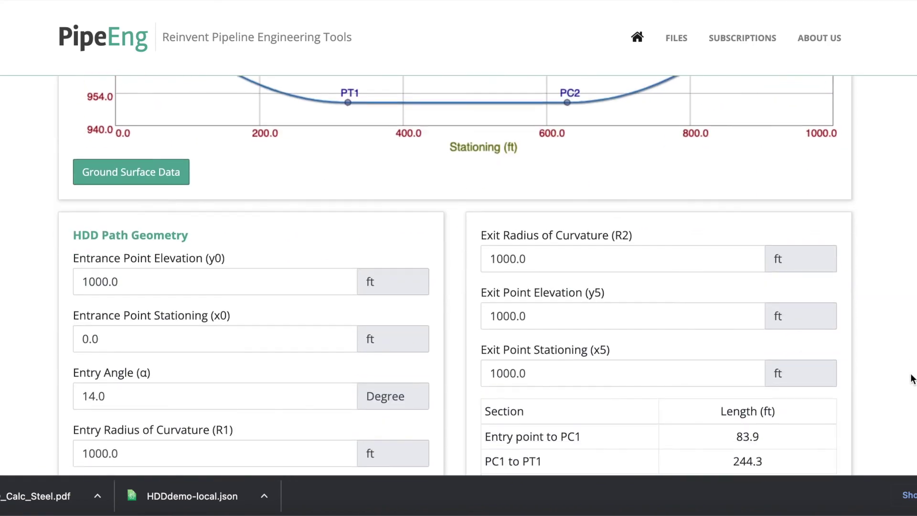
Step: Review the HDD path geometry, section lengths and pipe design parameters of the HDDdemo-cloud file
scroll(911, 381, "down", 4)
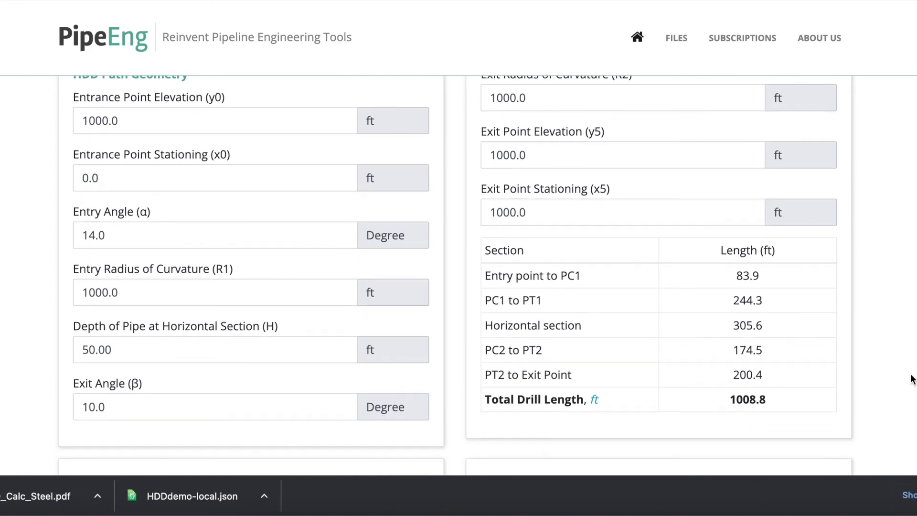
scroll(911, 380, "down", 5)
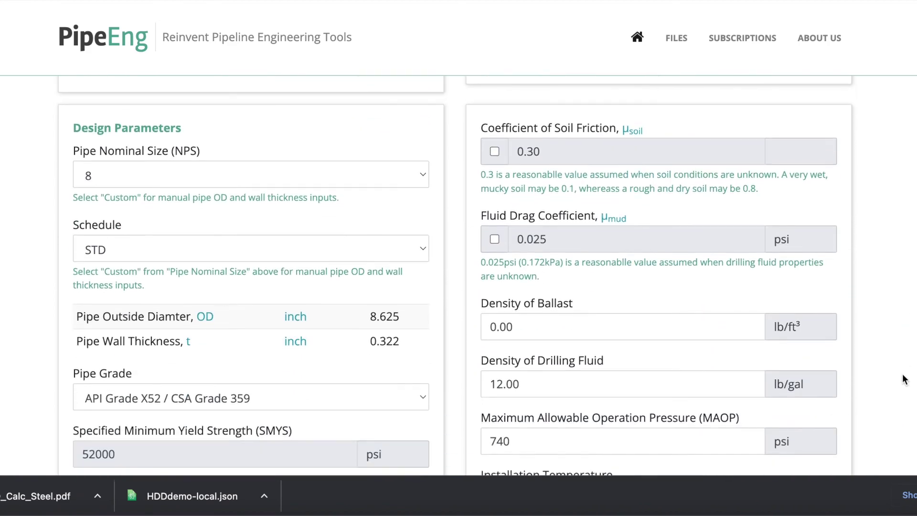
scroll(313, 290, "down", 2)
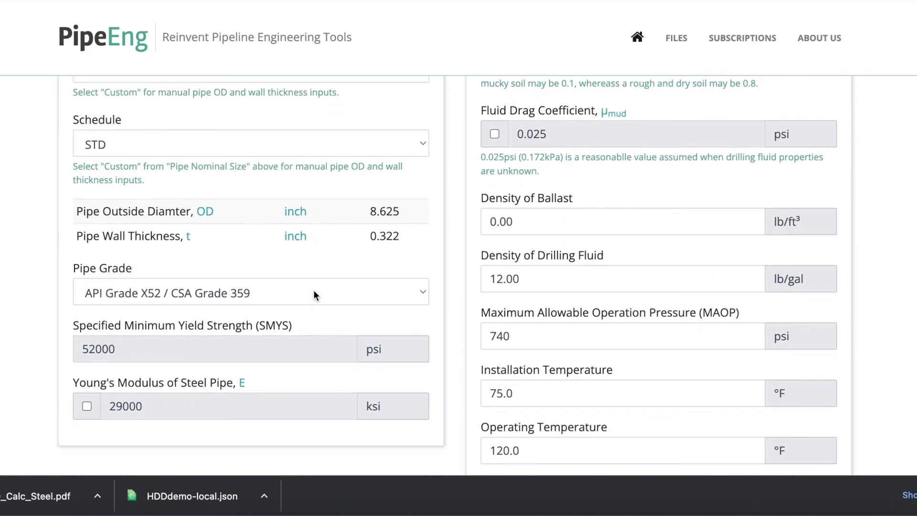
scroll(310, 293, "up", 1)
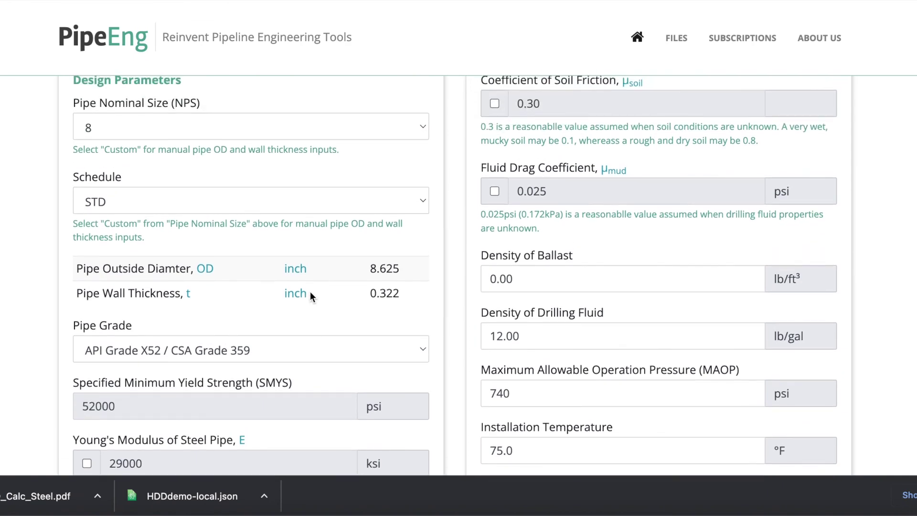
scroll(311, 295, "up", 1)
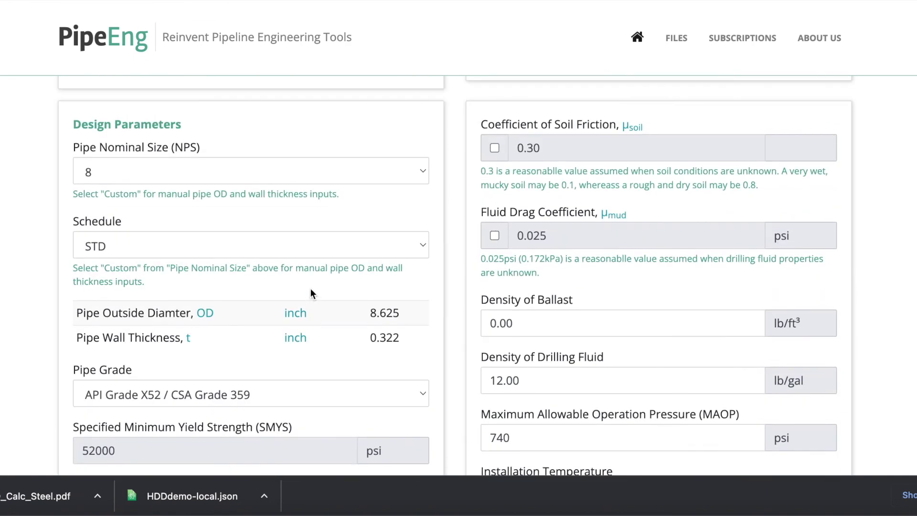
scroll(310, 295, "up", 1)
Step: Open the Save File dialog for saving the analysis under another name, and close it without saving
scroll(308, 292, "down", 15)
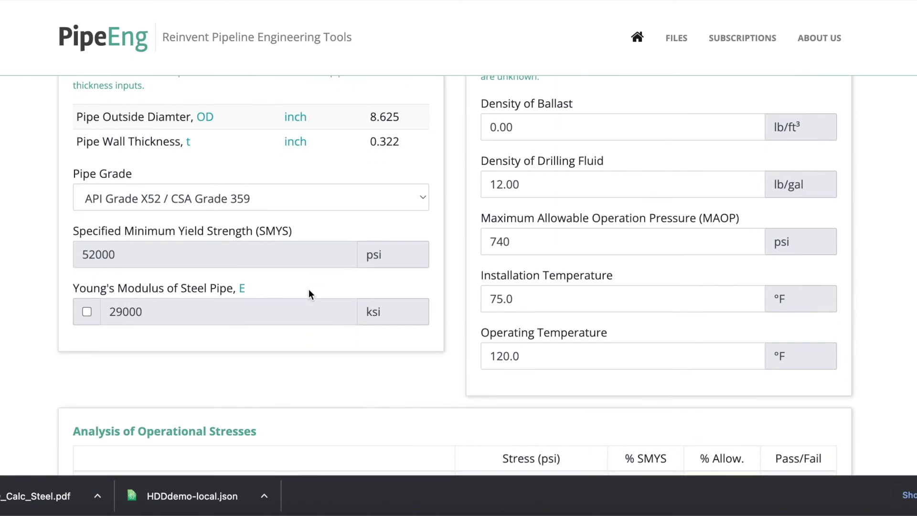
scroll(308, 289, "down", 4)
left_click(170, 340)
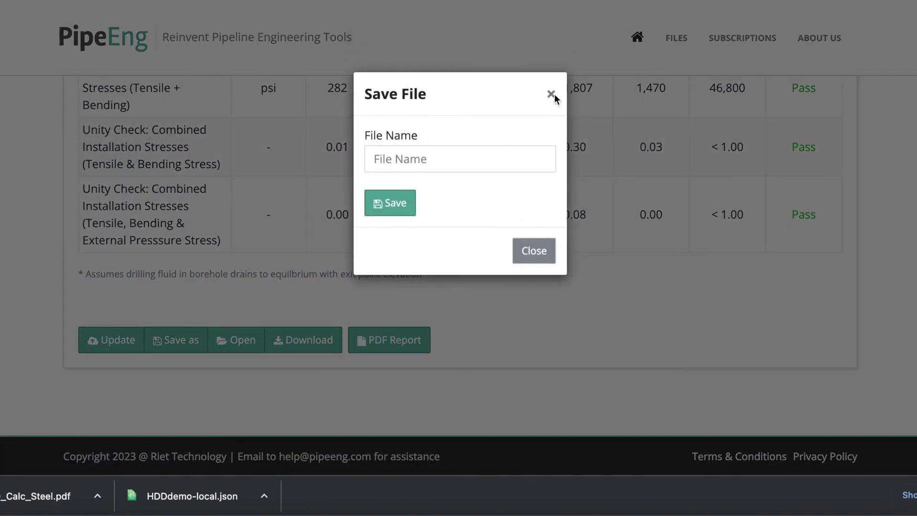
left_click(551, 94)
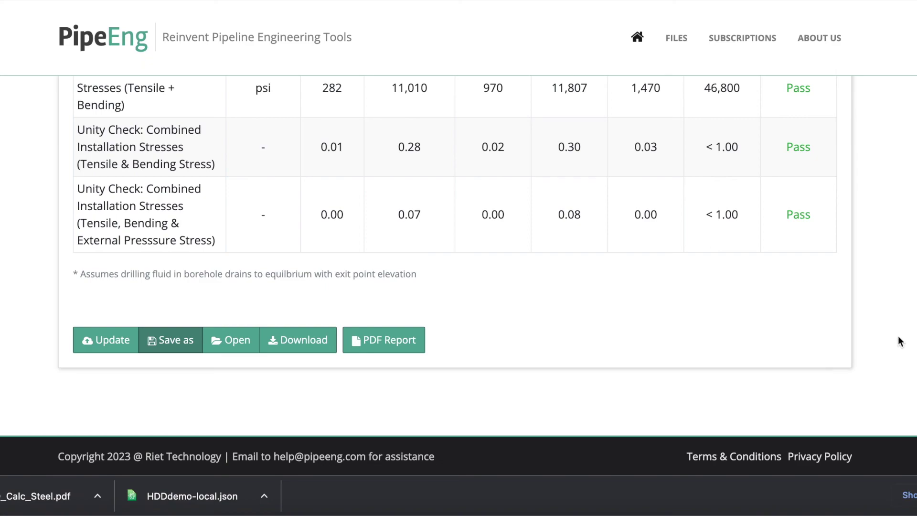
Step: Check the HDDdemo-cloud file's name and last-update details and the HDD Profile chart
scroll(894, 337, "up", 6)
scroll(898, 337, "up", 20)
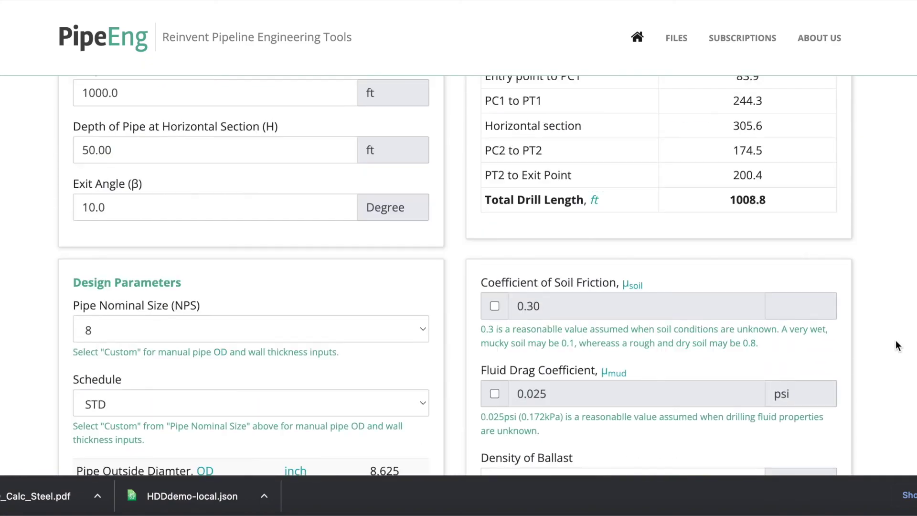
scroll(894, 340, "up", 2)
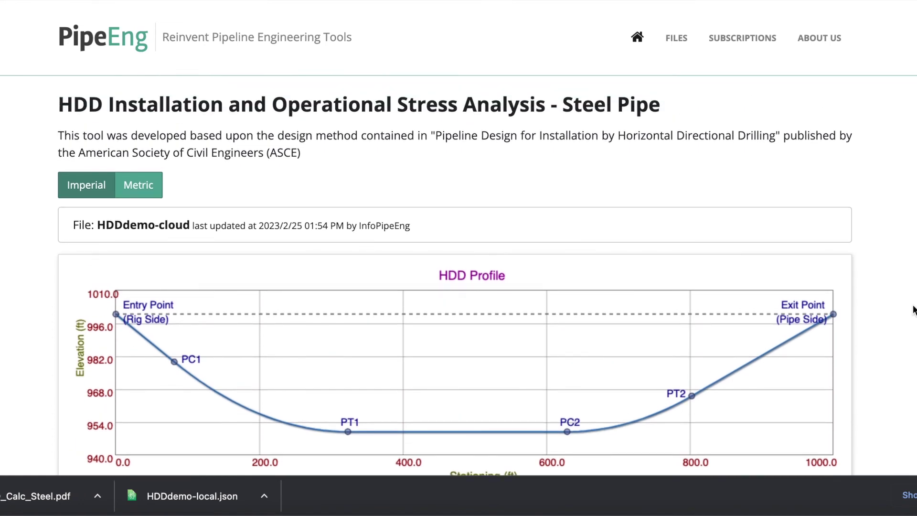
scroll(913, 309, "down", 1)
scroll(913, 309, "down", 3)
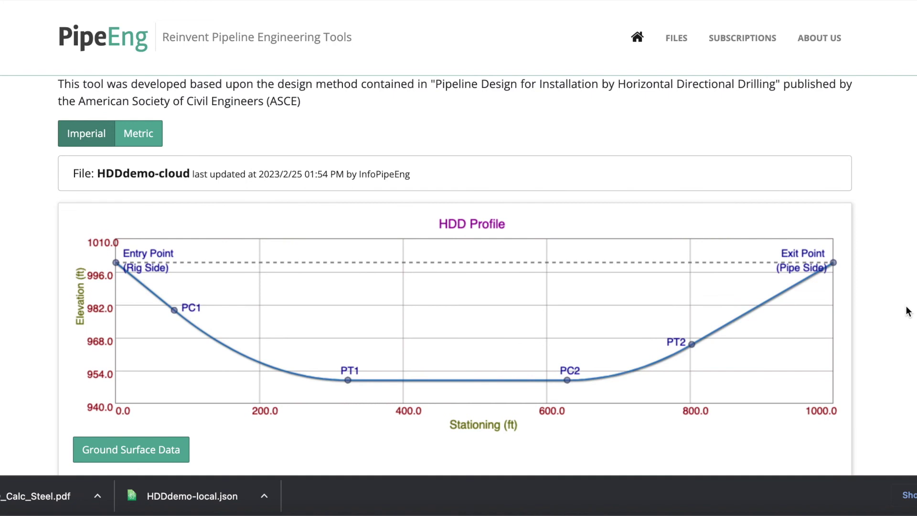
scroll(908, 311, "up", 3)
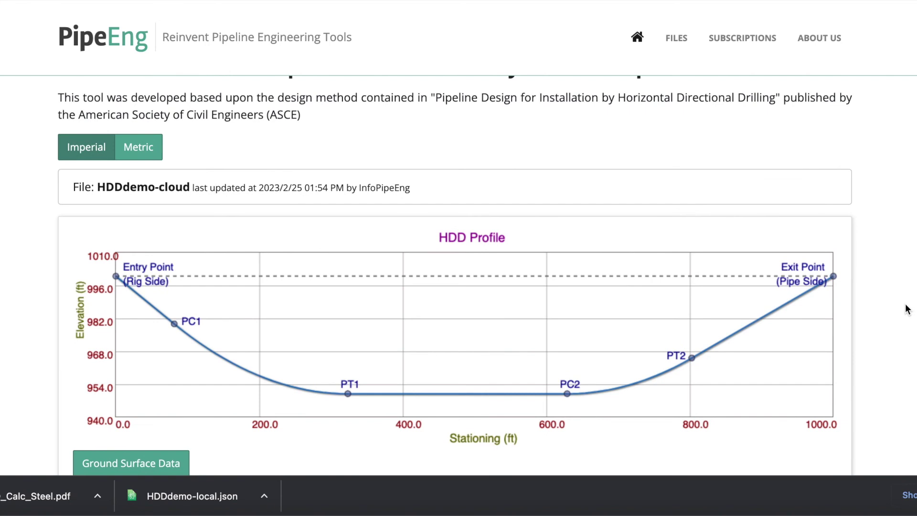
scroll(908, 310, "up", 1)
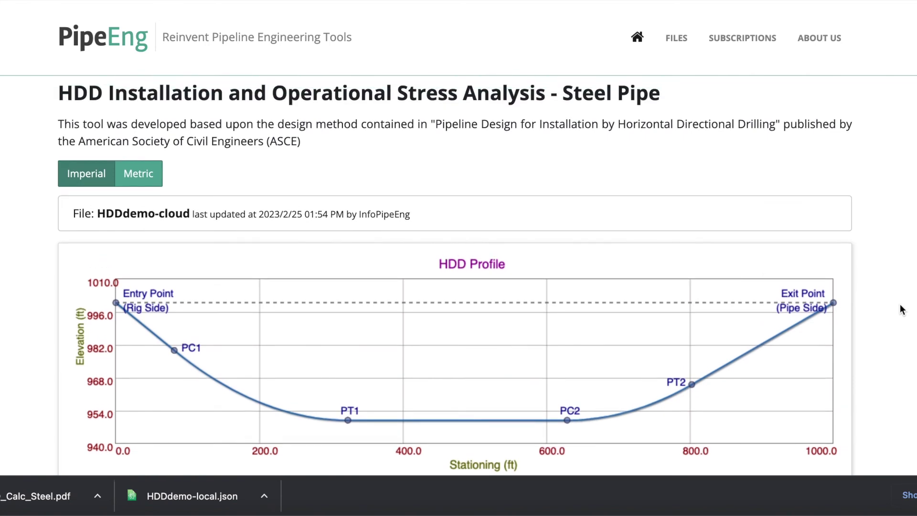